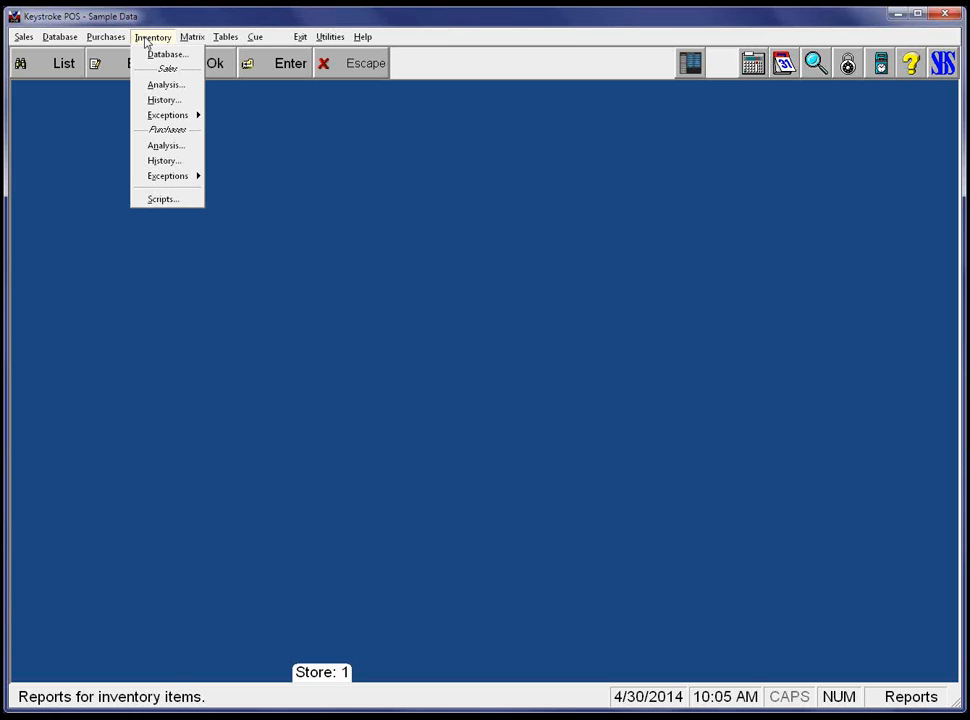
Open the Inventory Database report settings, preset to Price List w/ Prod Code printed to Screen.
key(Down)
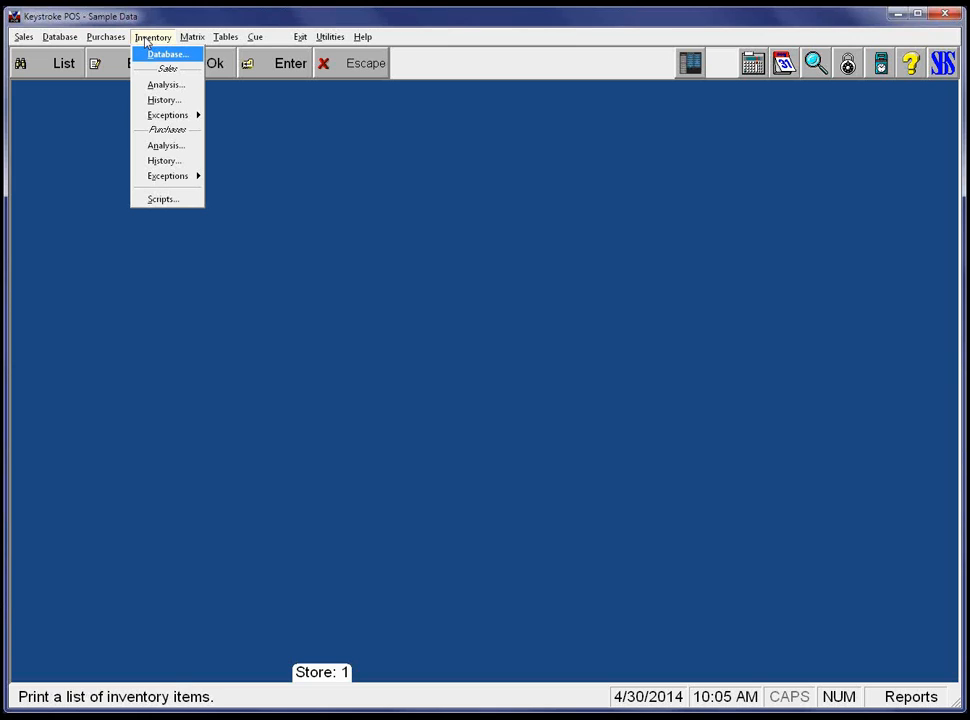
key(Return)
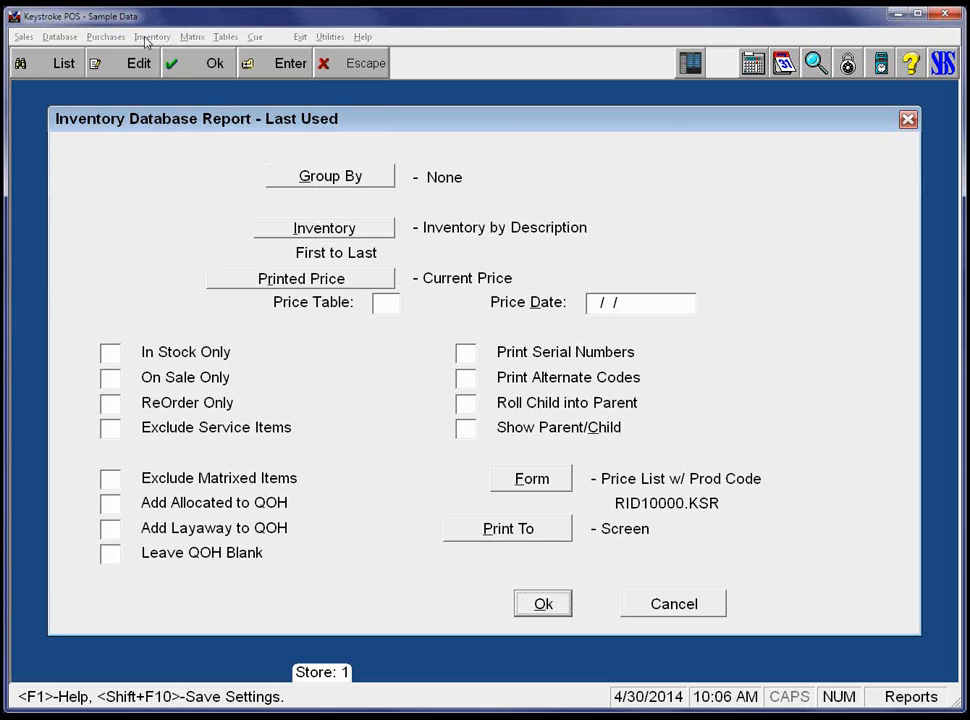
Review the inventory sort and range options and close them unchanged.
key(Tab)
key(Tab)
key(Tab)
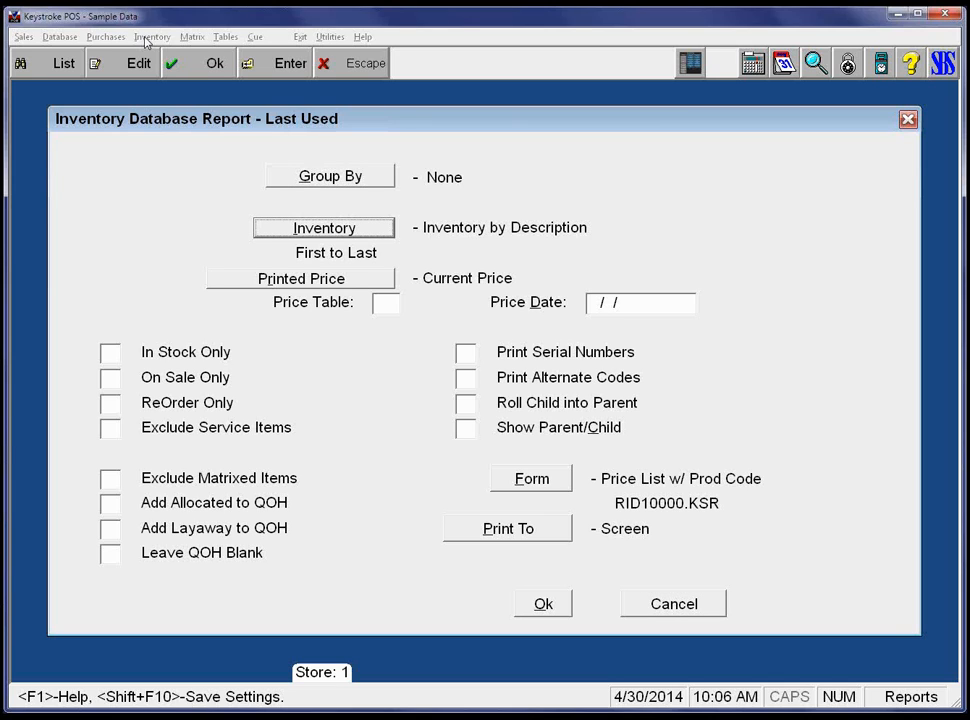
key(Return)
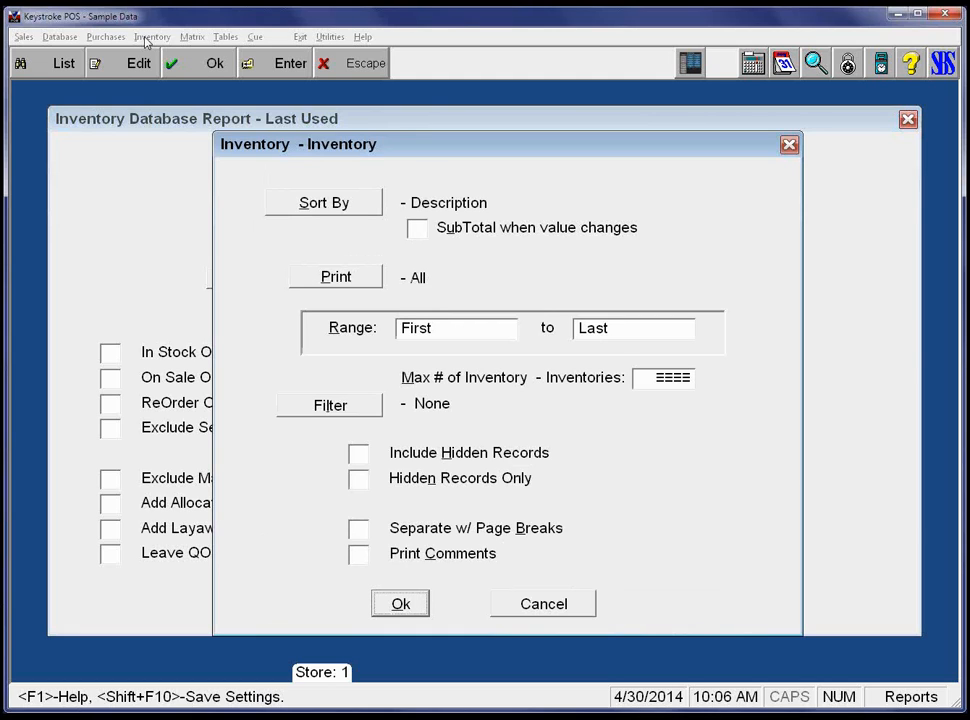
key(Return)
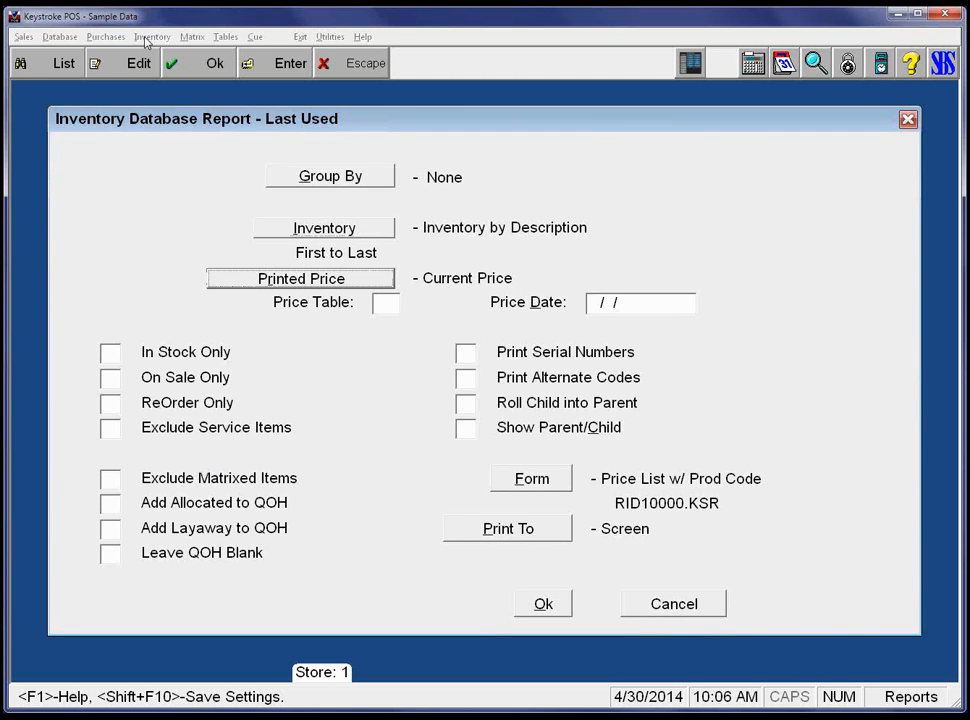
Check the price table and inclusion settings, then generate the price list of 126 items to screen.
key(Tab)
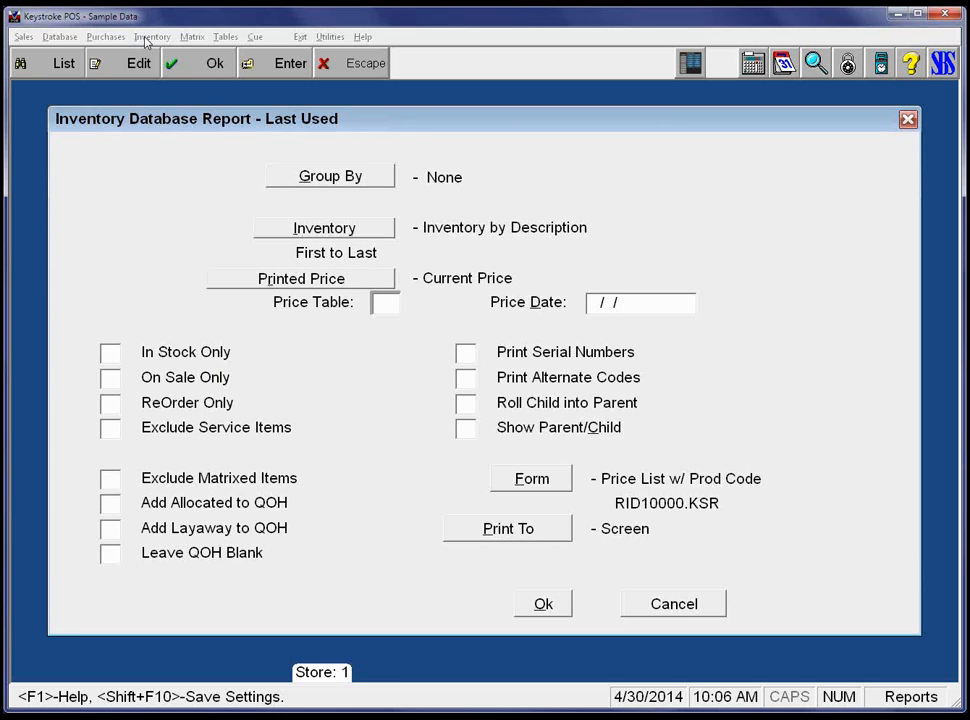
key(Tab)
key(Tab)
key(Tab)
key(Tab)
key(Tab)
key(Tab)
key(Tab)
key(Tab)
key(Tab)
key(Tab)
key(Tab)
key(Tab)
key(Tab)
key(Tab)
key(shift+Tab)
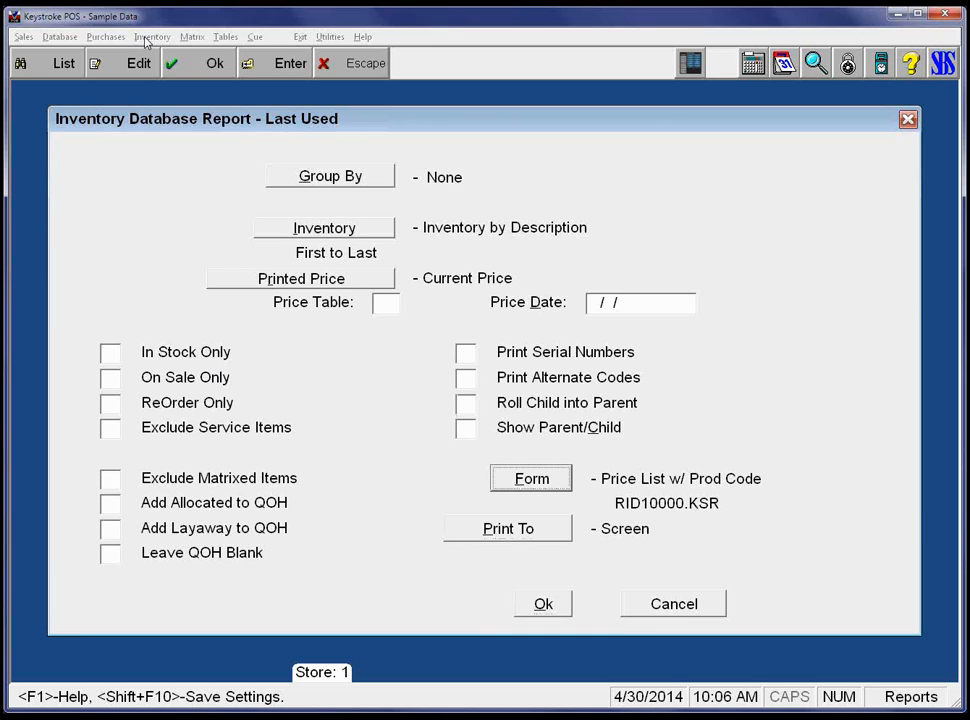
key(Tab)
key(Tab)
key(Return)
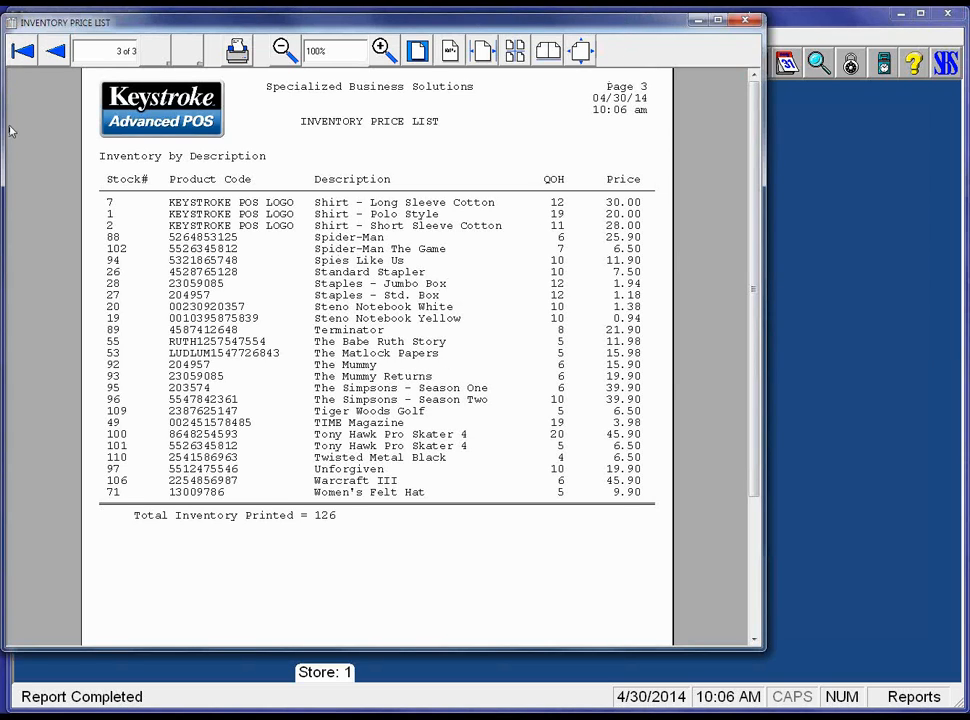
Page through the price list preview to the last page and back to page 1.
click(20, 45)
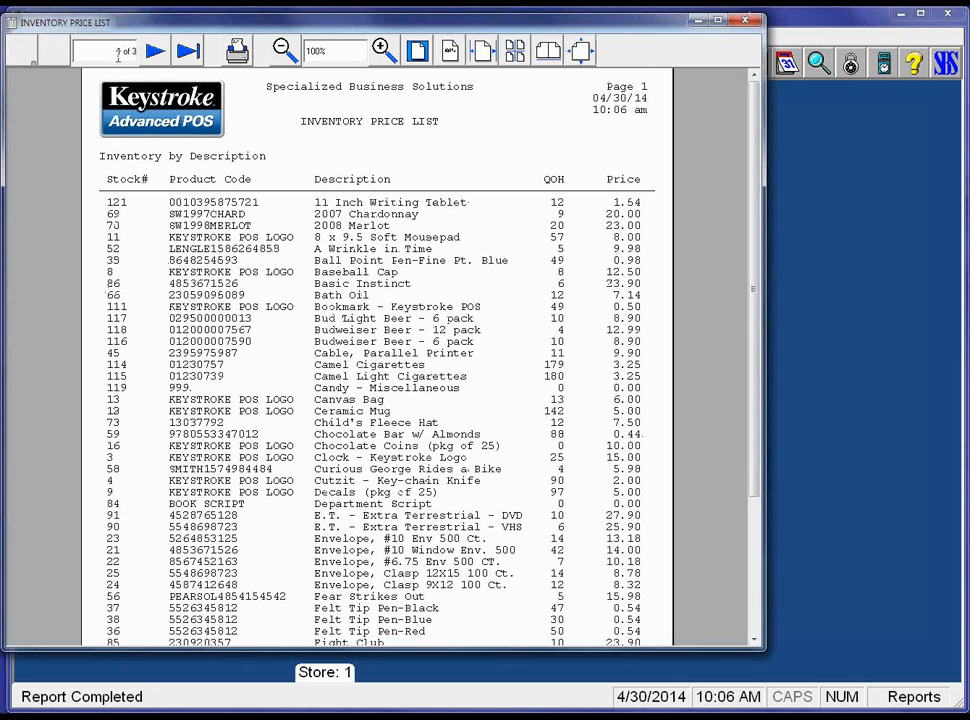
click(188, 50)
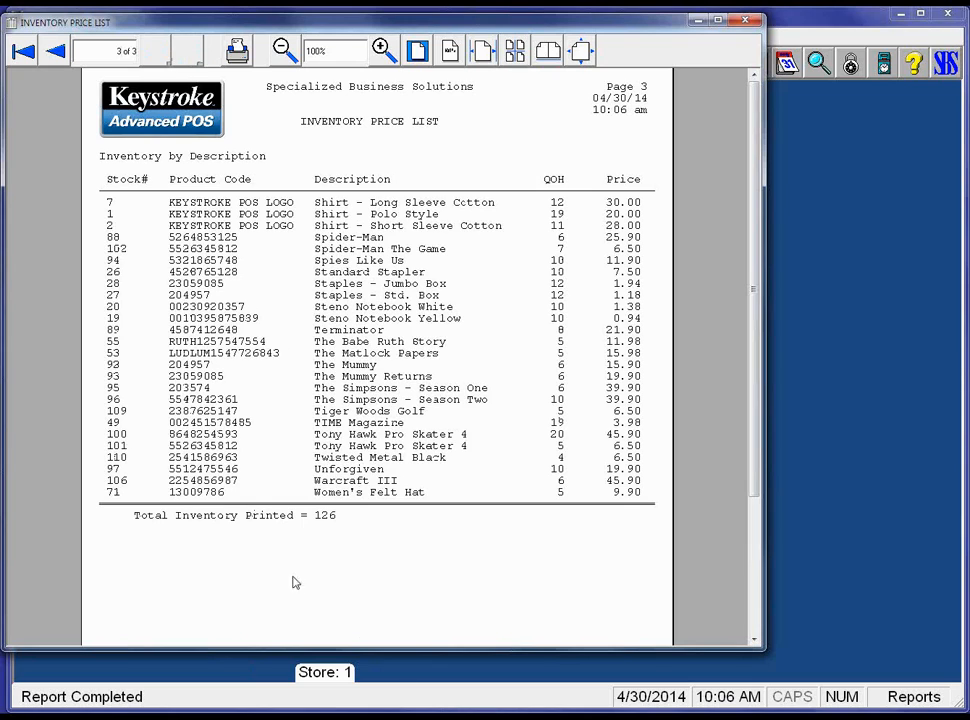
click(24, 50)
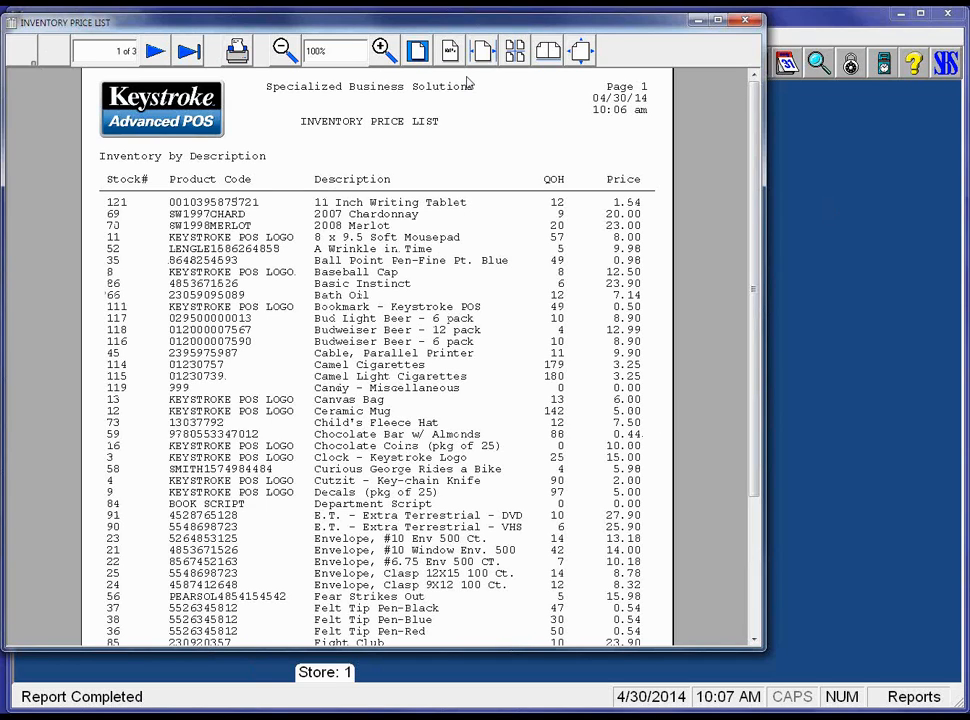
Rerun the Inventory Database report using the Cost List w/ Prod Code form.
key(Escape)
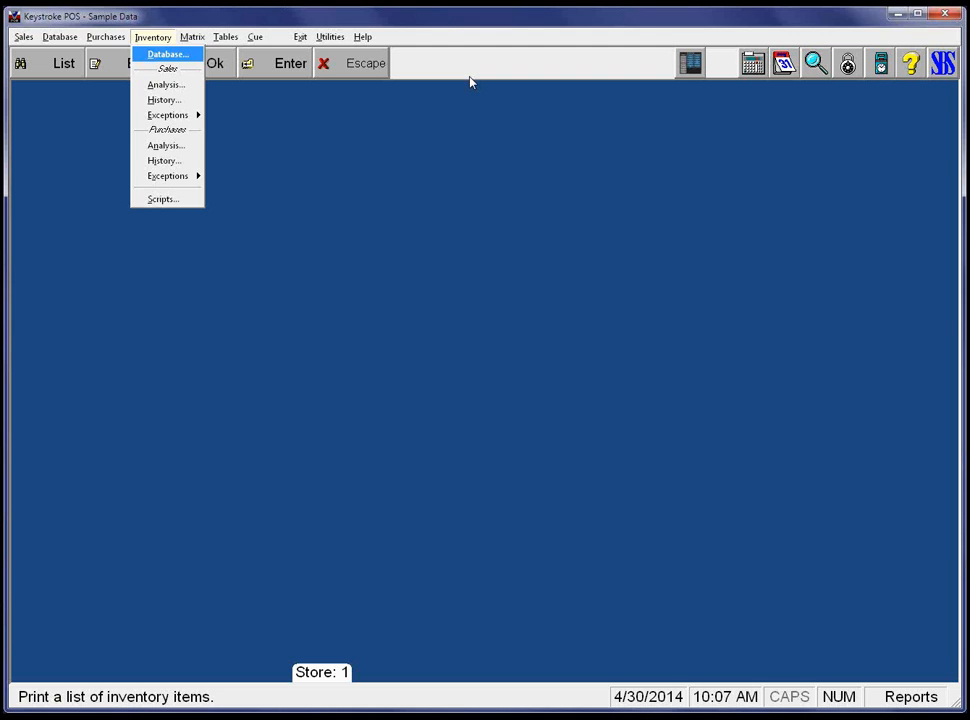
key(Return)
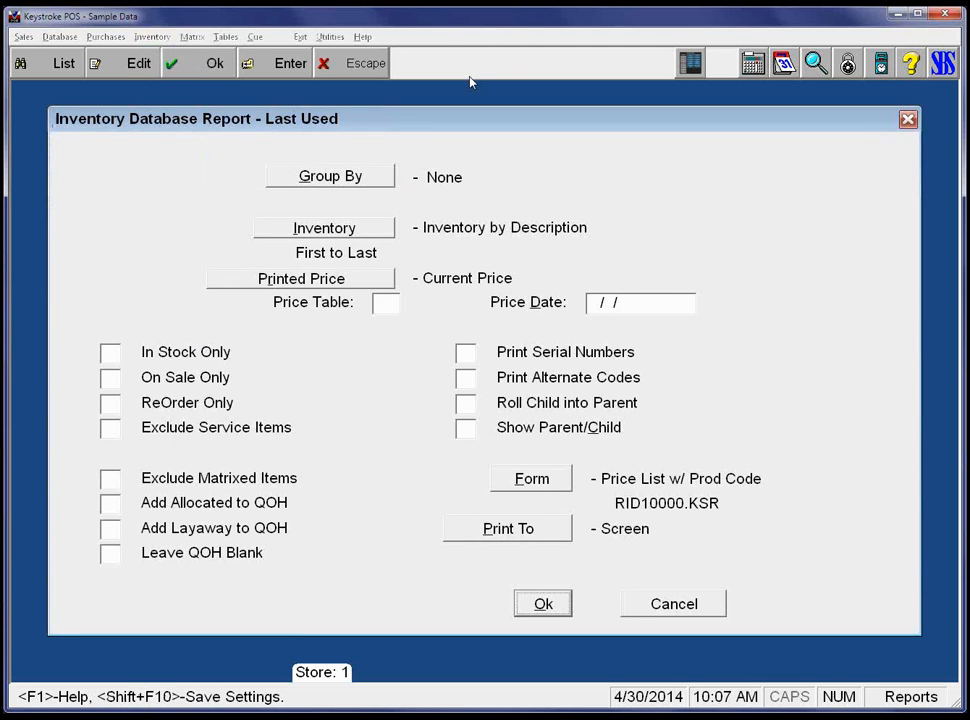
key(shift+Tab)
key(shift+Tab)
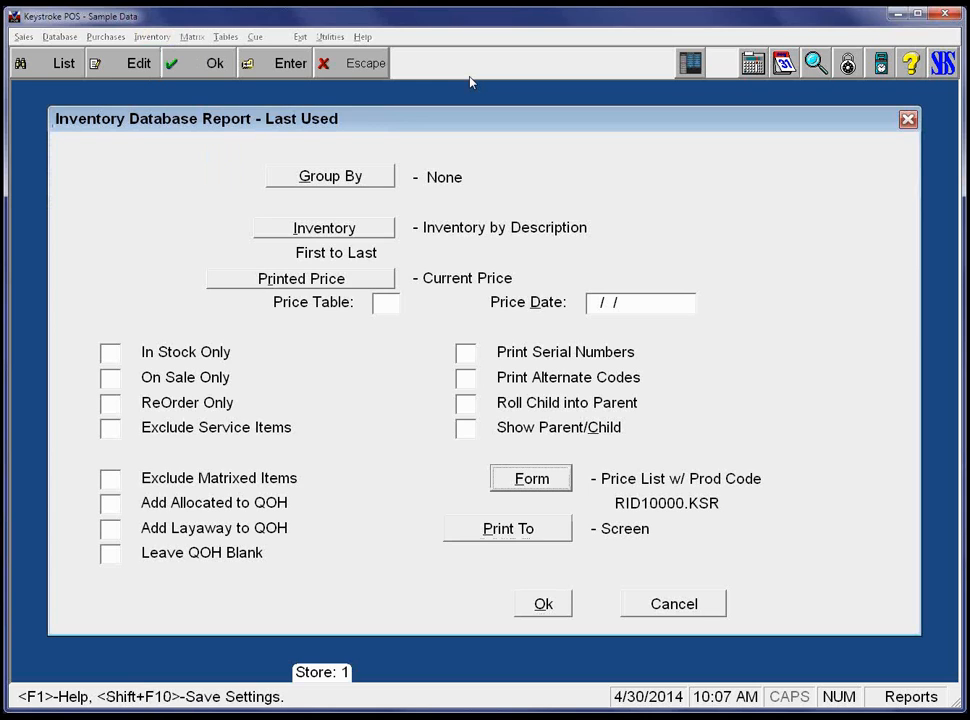
key(Return)
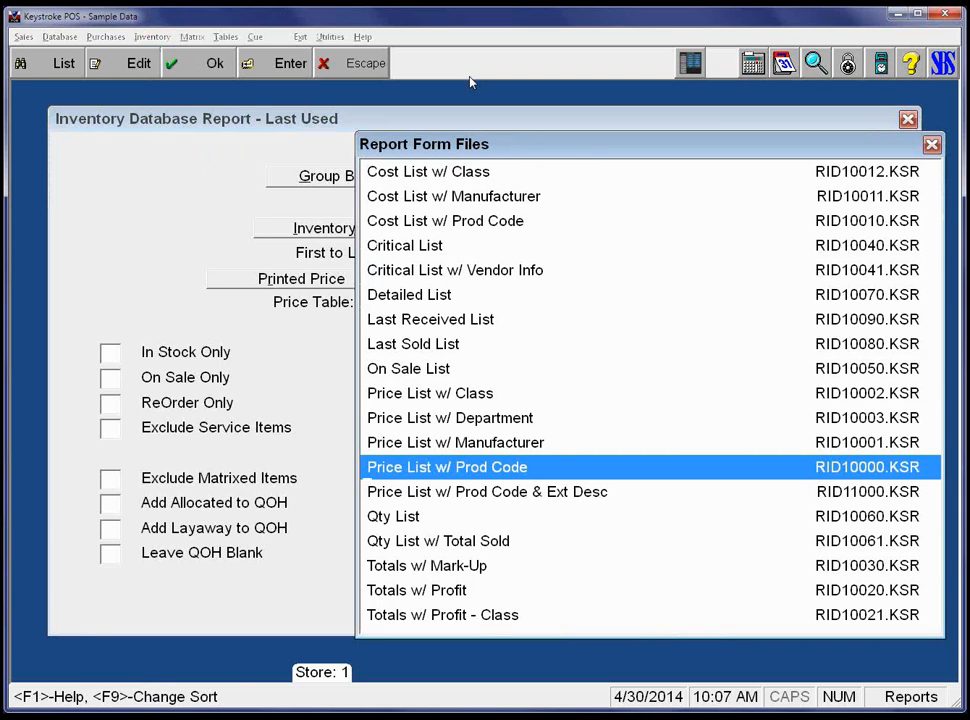
key(Down)
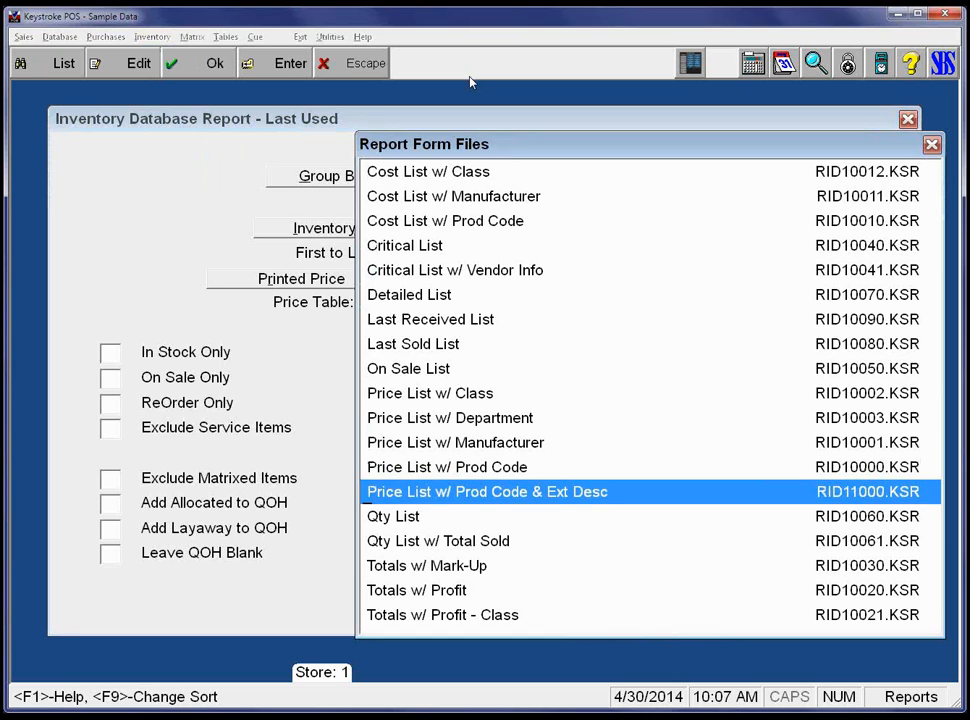
key(Down)
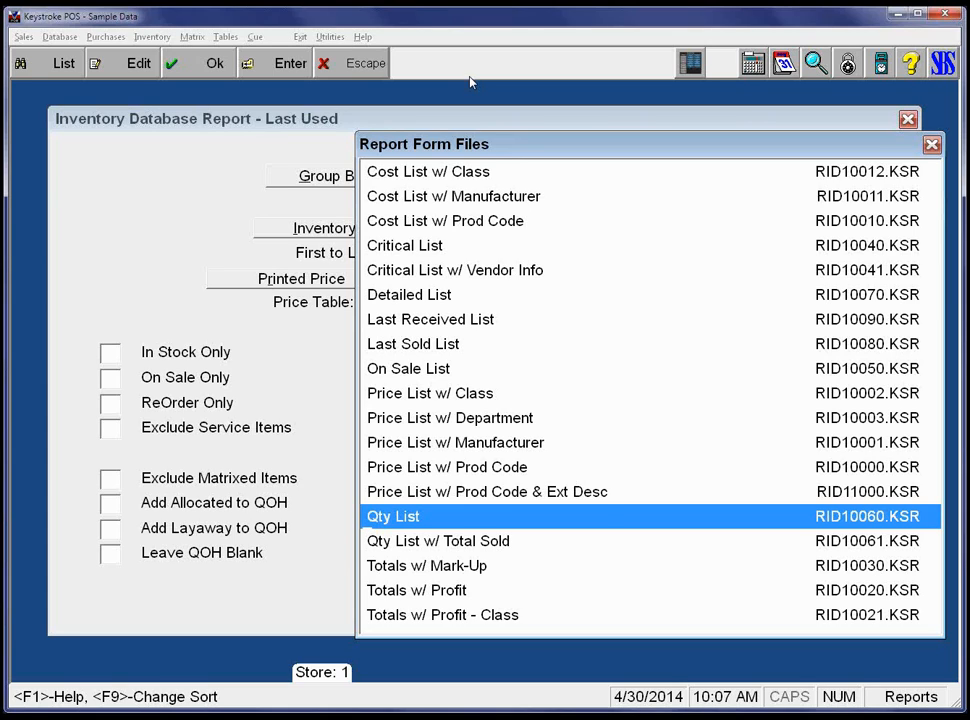
key(Up)
key(Up)
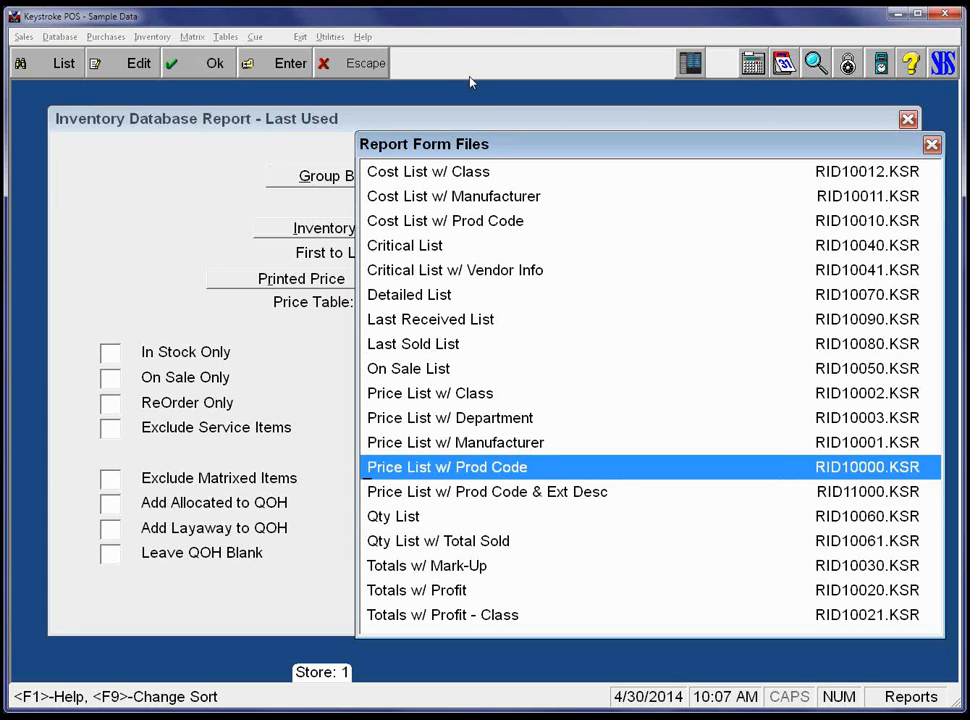
key(Up)
key(Up)
key(Up)
key(Up)
key(Up)
key(Up)
key(Up)
key(Up)
key(Up)
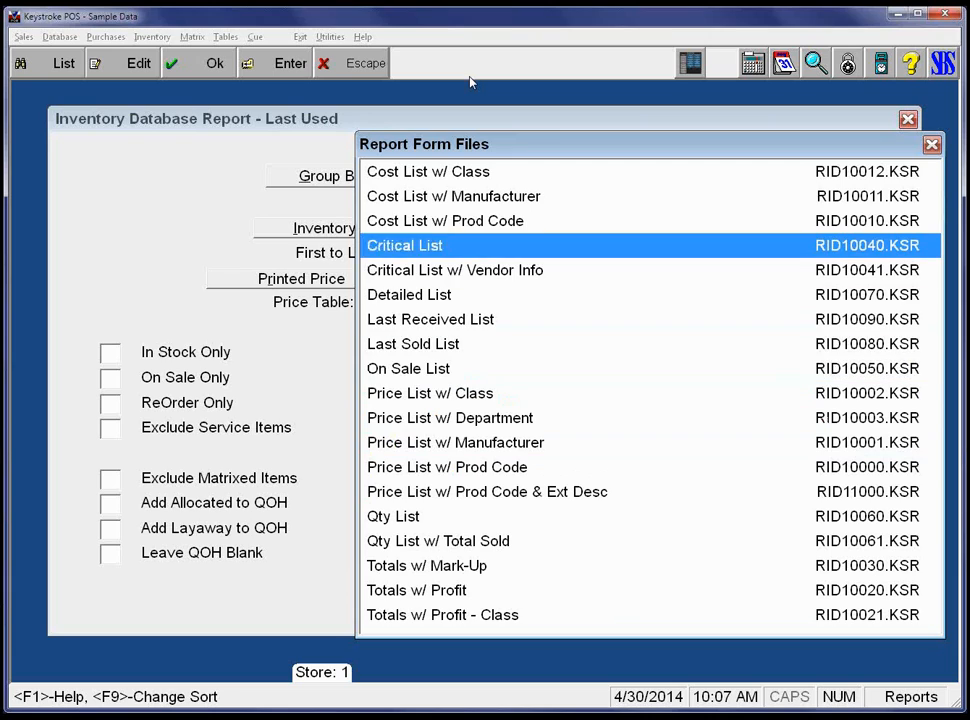
key(Up)
key(Return)
key(Return)
key(Return)
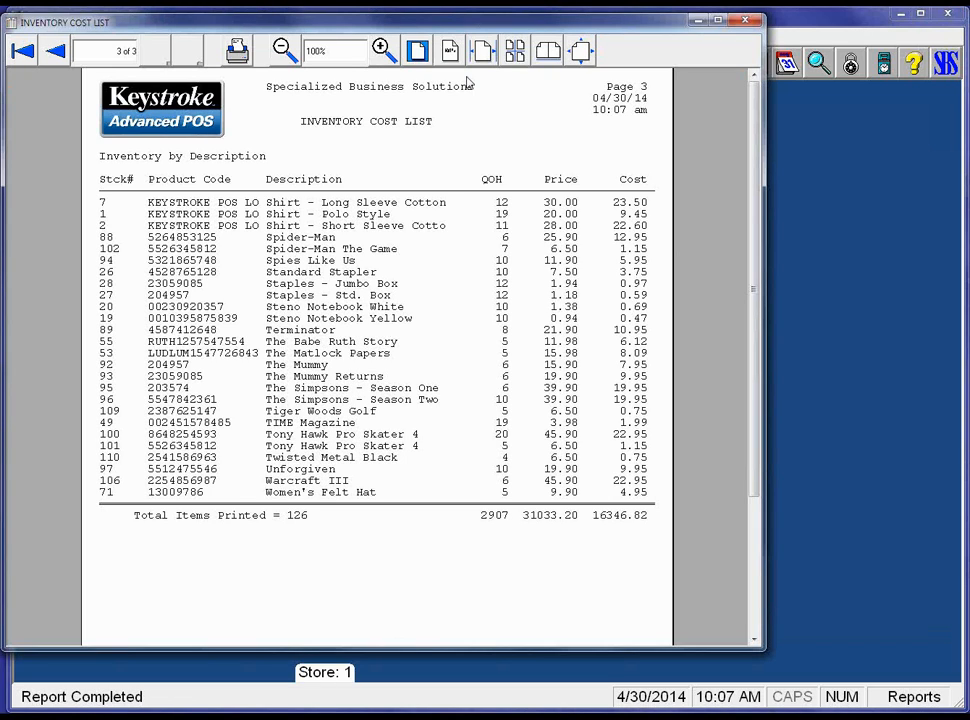
Close the cost list preview and switch the report form to Totals w/ Profit.
key(Escape)
key(alt+f)
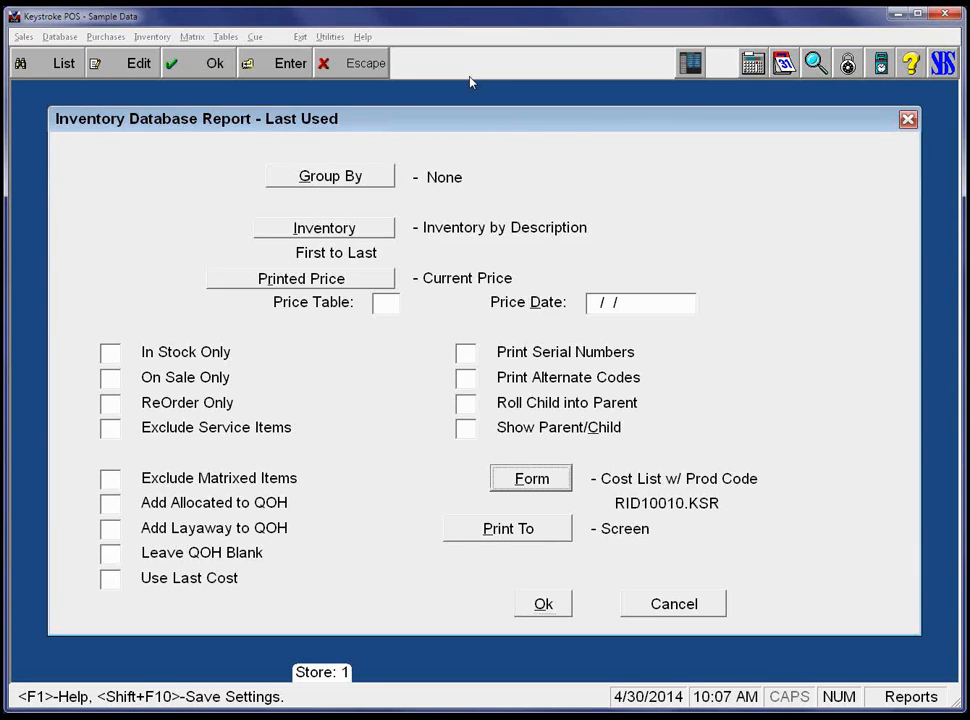
key(Down)
key(Down)
key(Down)
key(Down)
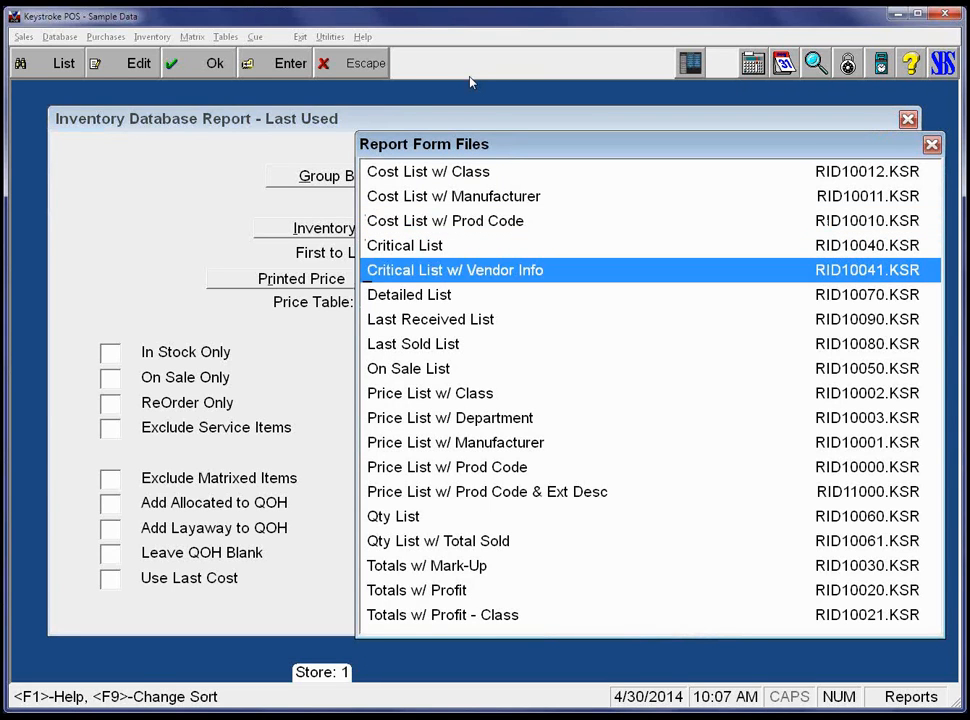
key(Down)
key(Down)
key(Down)
key(Down)
key(Down)
key(Down)
key(Down)
key(Down)
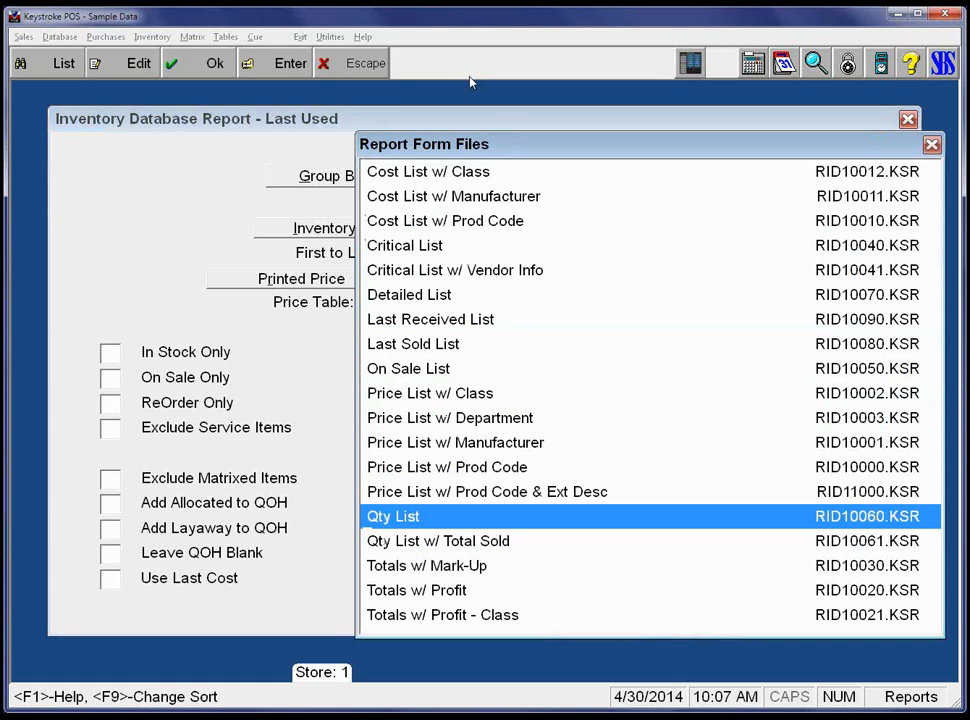
key(Down)
key(Down)
key(Down)
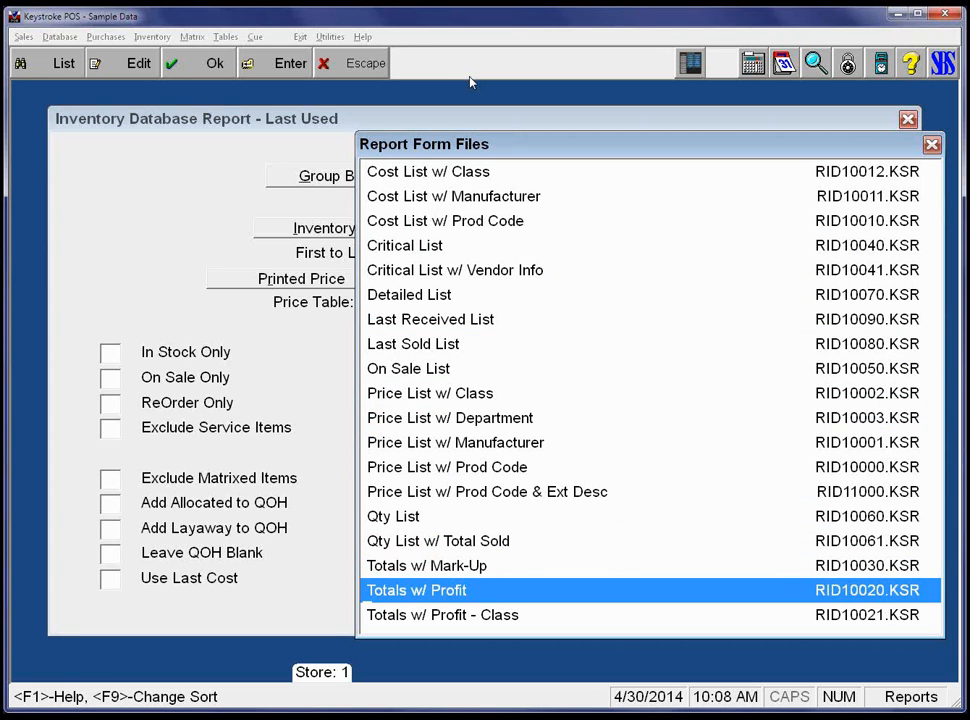
key(Escape)
Preview the Totals w/ Profit report, then close the preview.
key(Return)
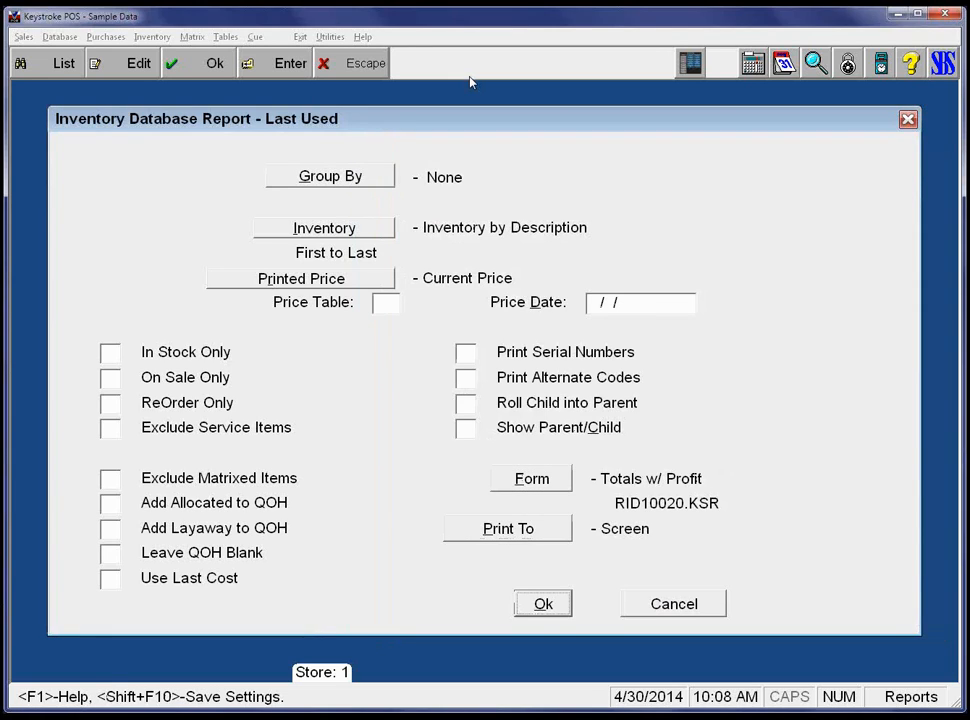
key(Return)
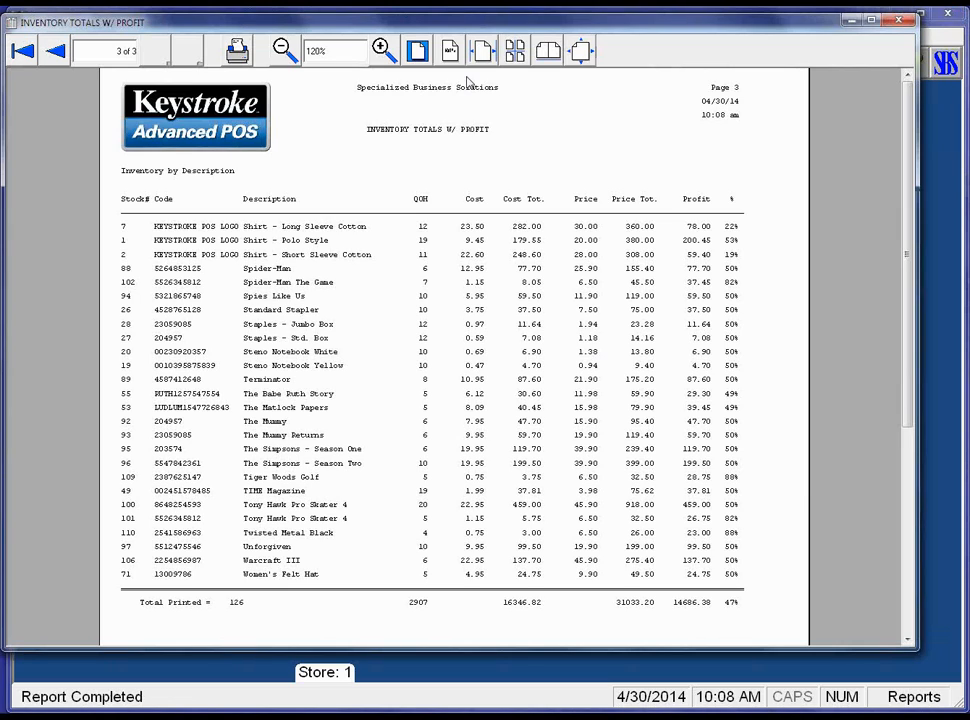
key(Escape)
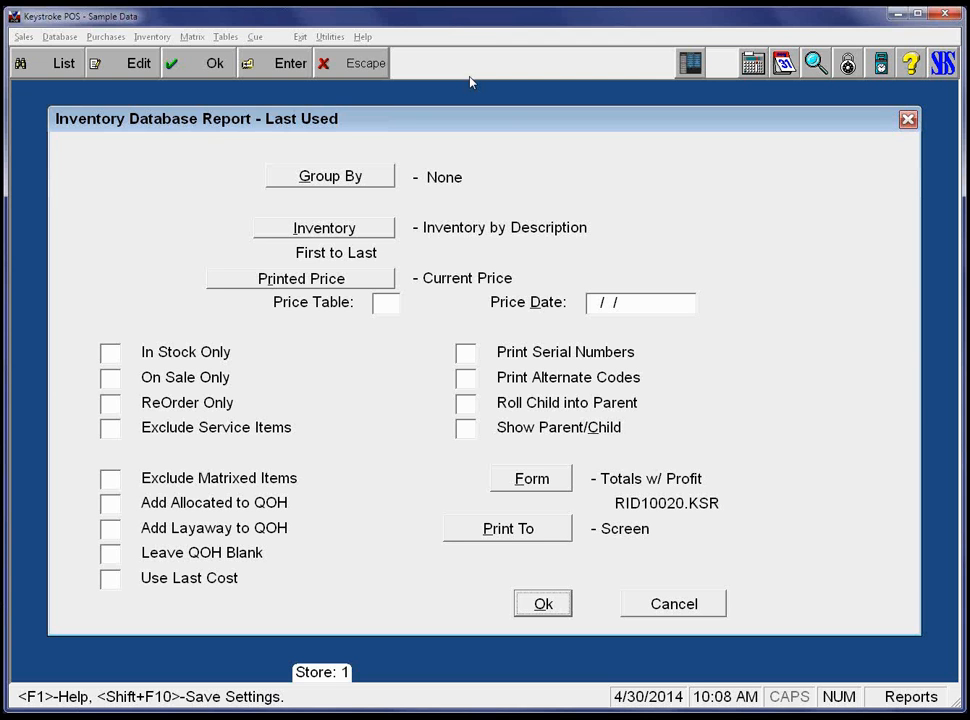
Browse the report form list and close it, keeping Totals w/ Profit (RID10020.KSR).
key(shift+Tab)
key(shift+Tab)
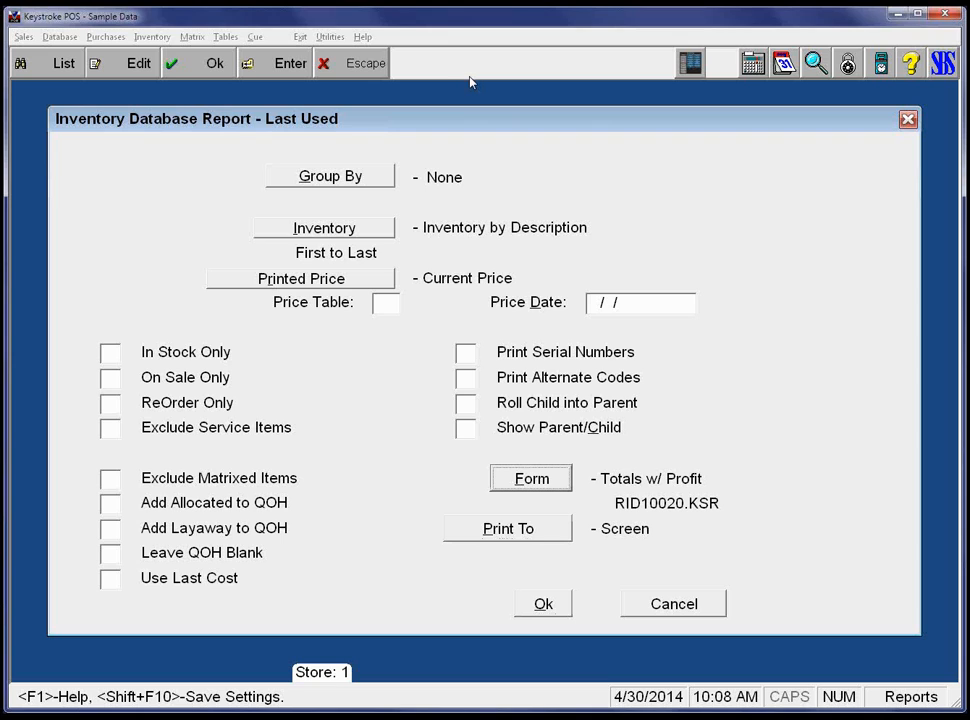
key(Return)
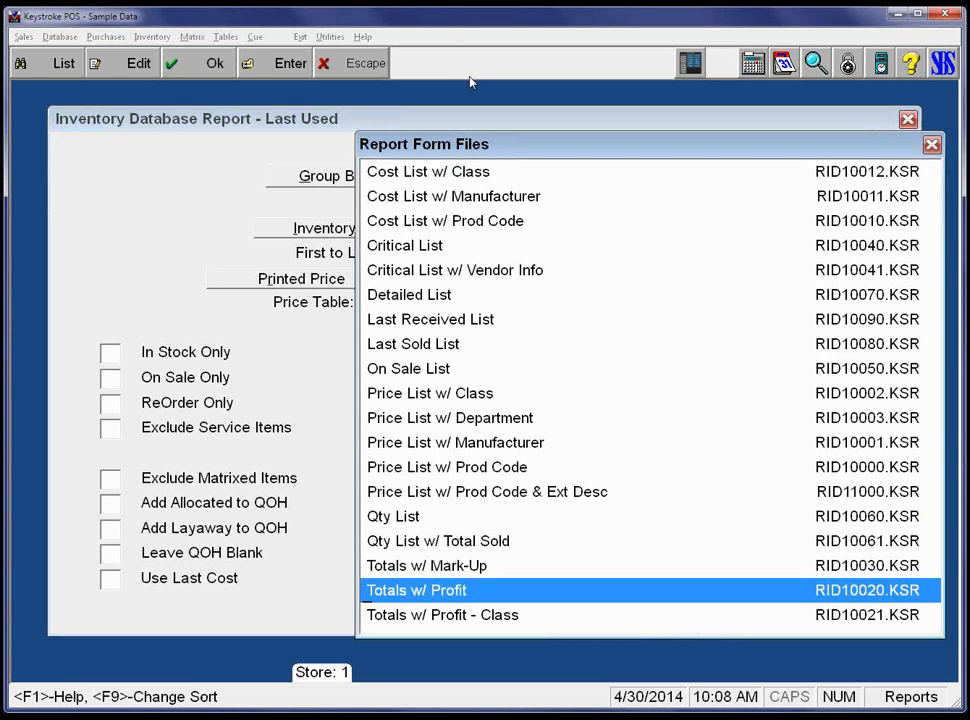
key(Up)
key(Up)
key(Up)
key(Up)
key(Up)
key(Up)
key(Up)
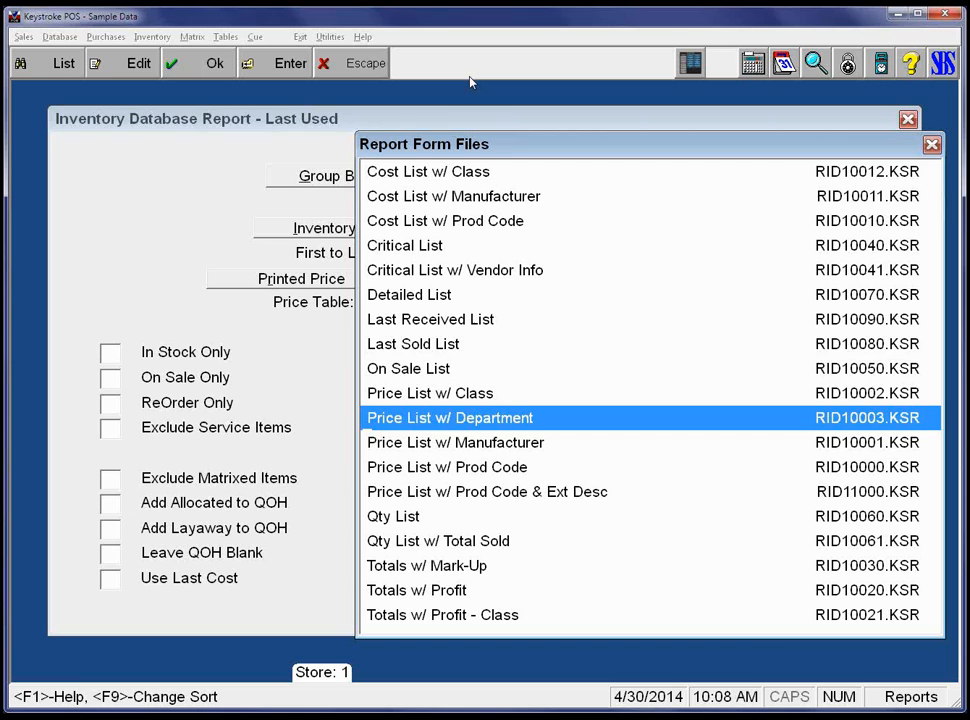
key(Up)
key(Up)
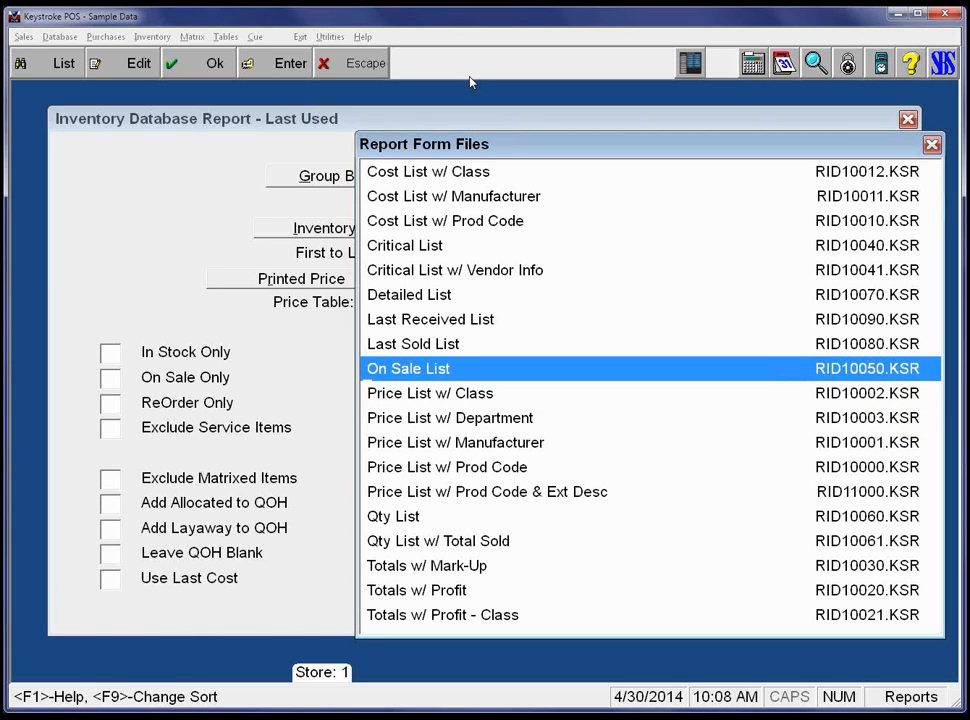
key(Up)
key(Up)
key(Up)
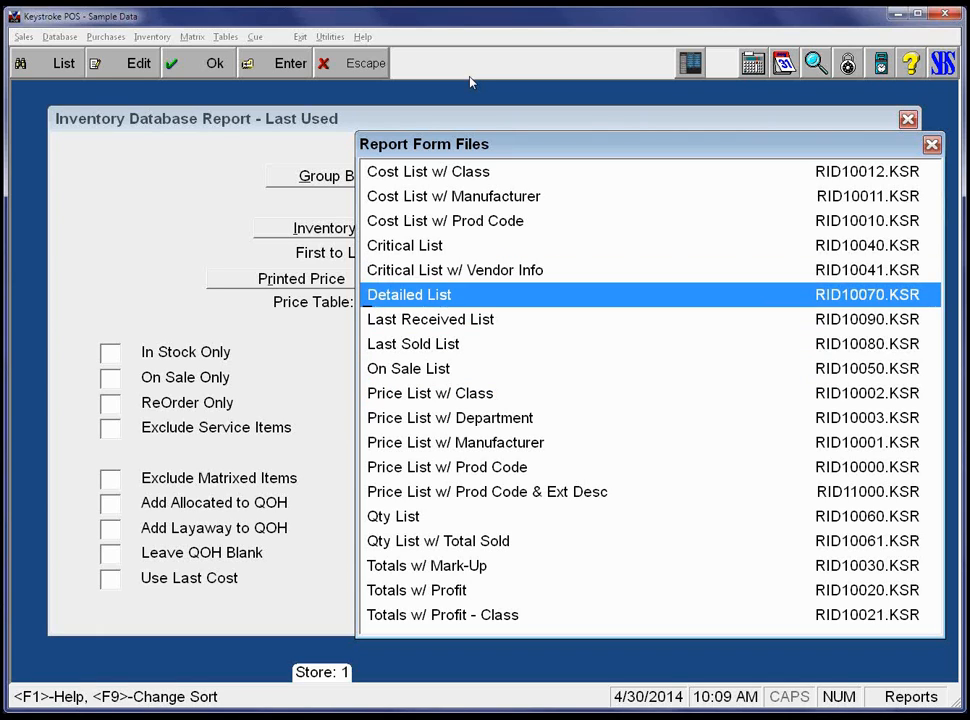
key(Up)
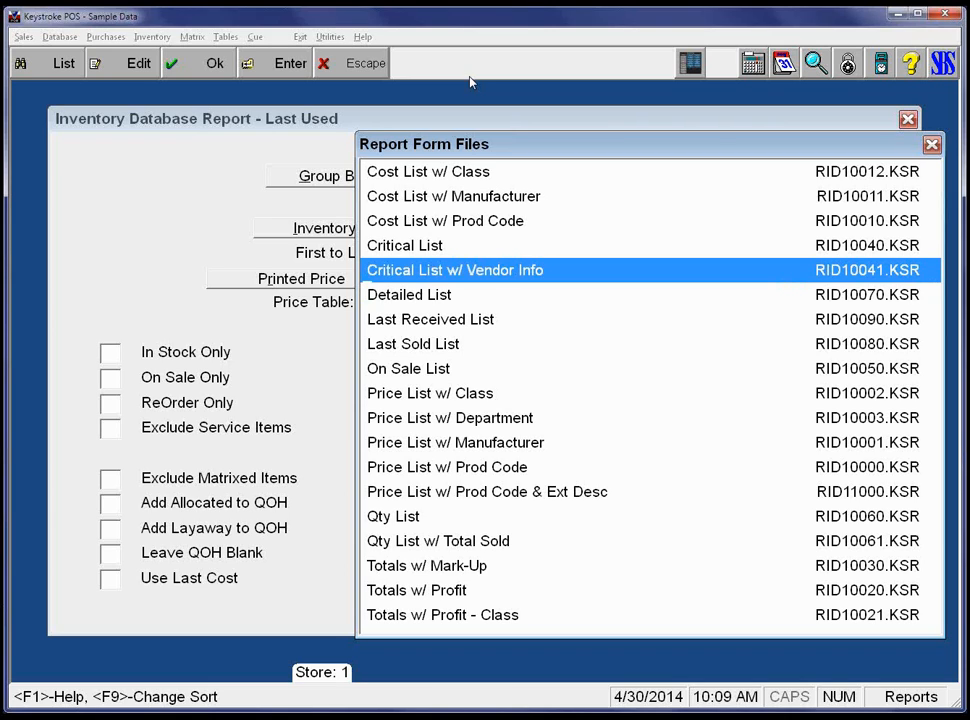
key(Up)
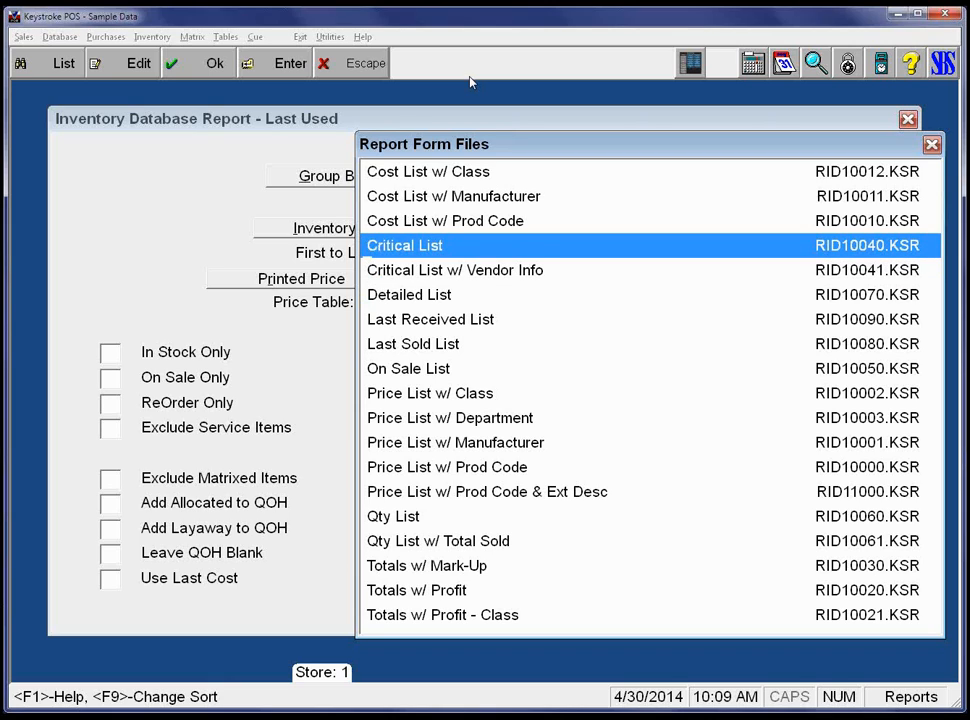
key(Up)
key(Down)
key(Up)
key(Down)
key(Escape)
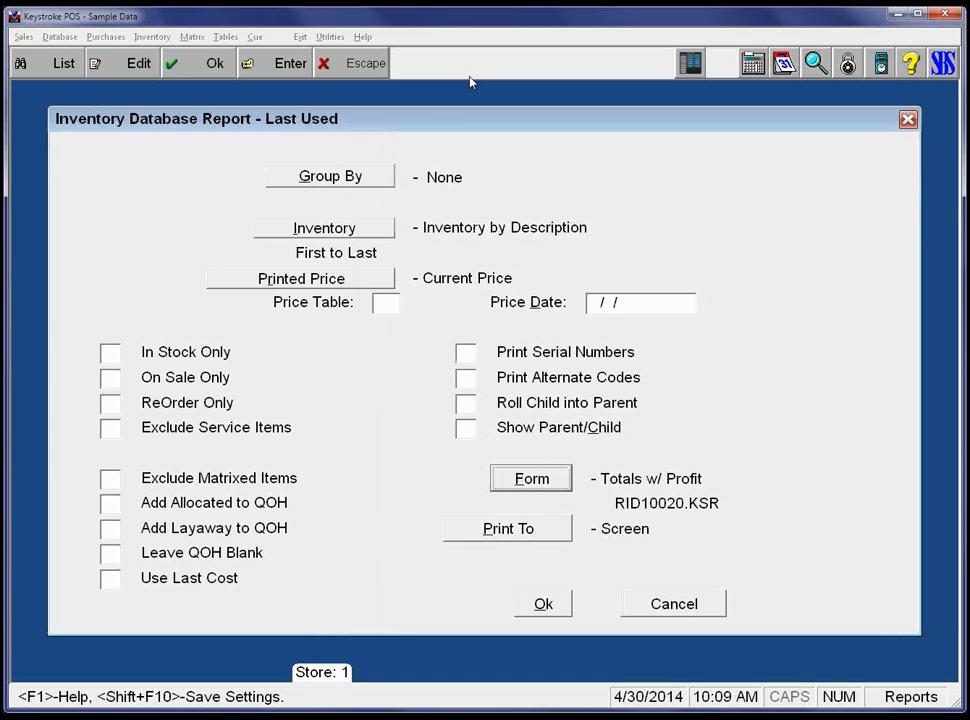
key(shift+Tab)
key(shift+Tab)
key(shift+Tab)
key(shift+Tab)
key(shift+Tab)
key(shift+Tab)
key(shift+Tab)
key(shift+Tab)
key(shift+Tab)
key(shift+Tab)
key(shift+Tab)
key(shift+Tab)
key(shift+Tab)
key(shift+Tab)
key(shift+Tab)
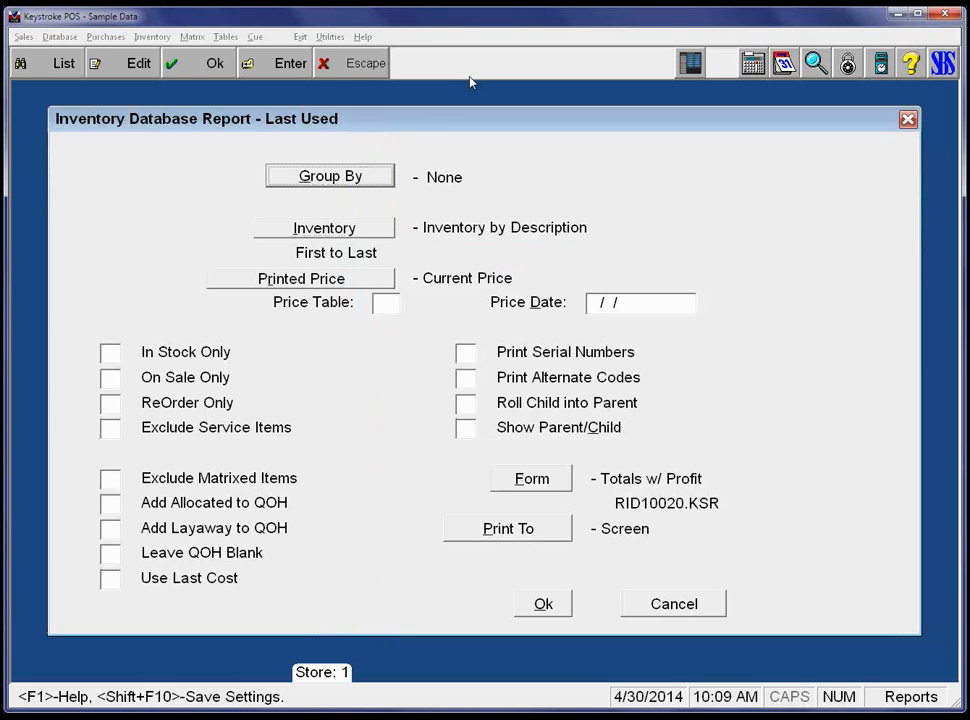
Group the report by Department from the None/Department/Category/Location/Vendor choices.
key(Return)
key(Return)
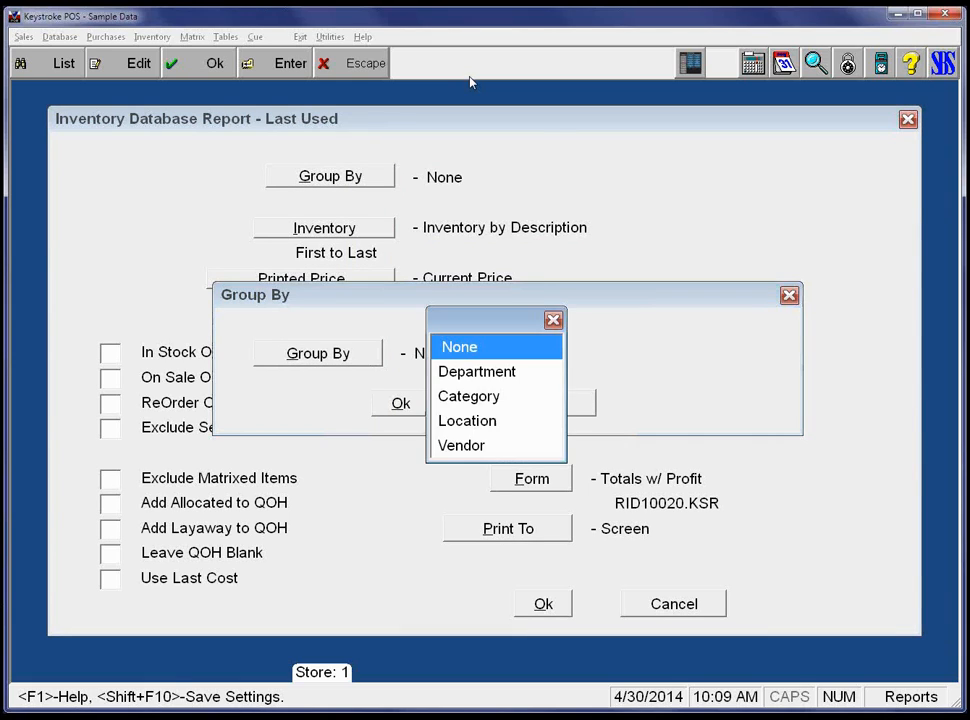
key(Down)
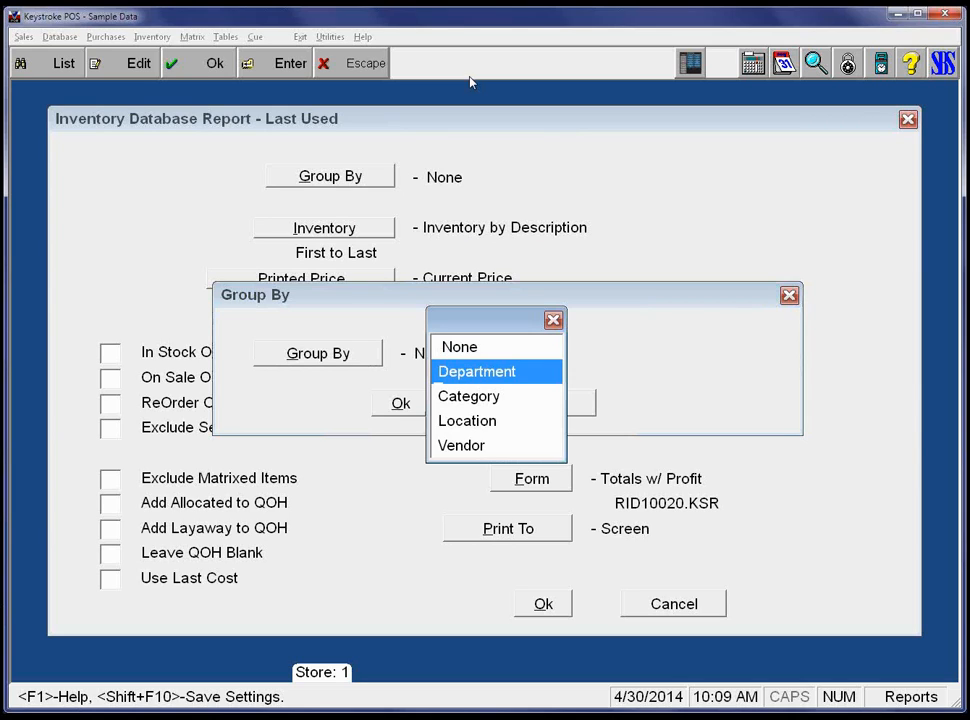
key(Down)
key(Down)
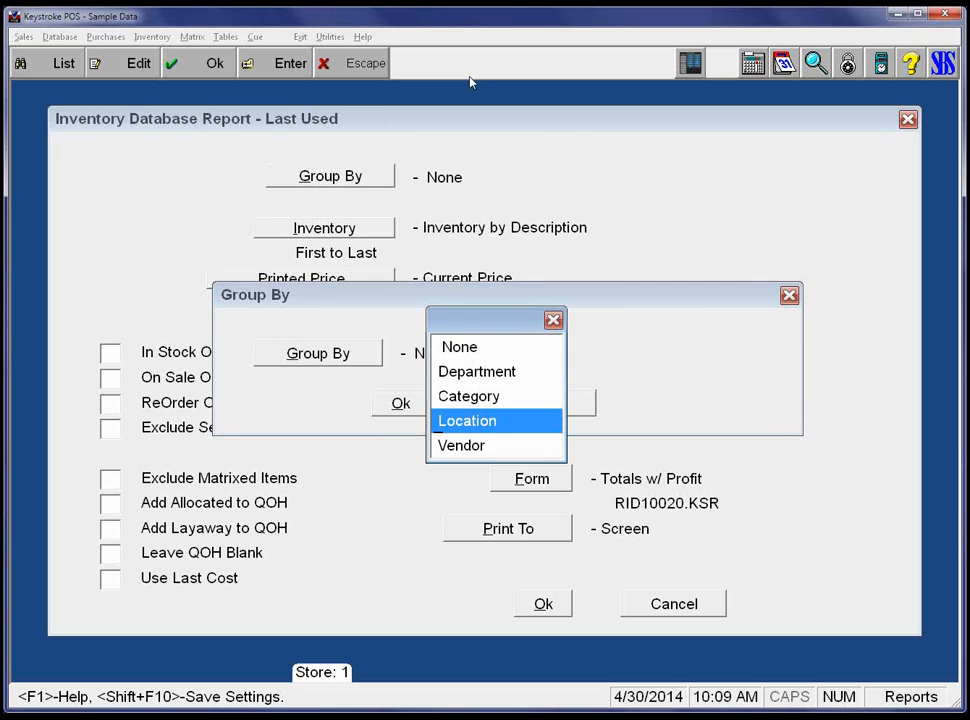
key(Up)
key(Up)
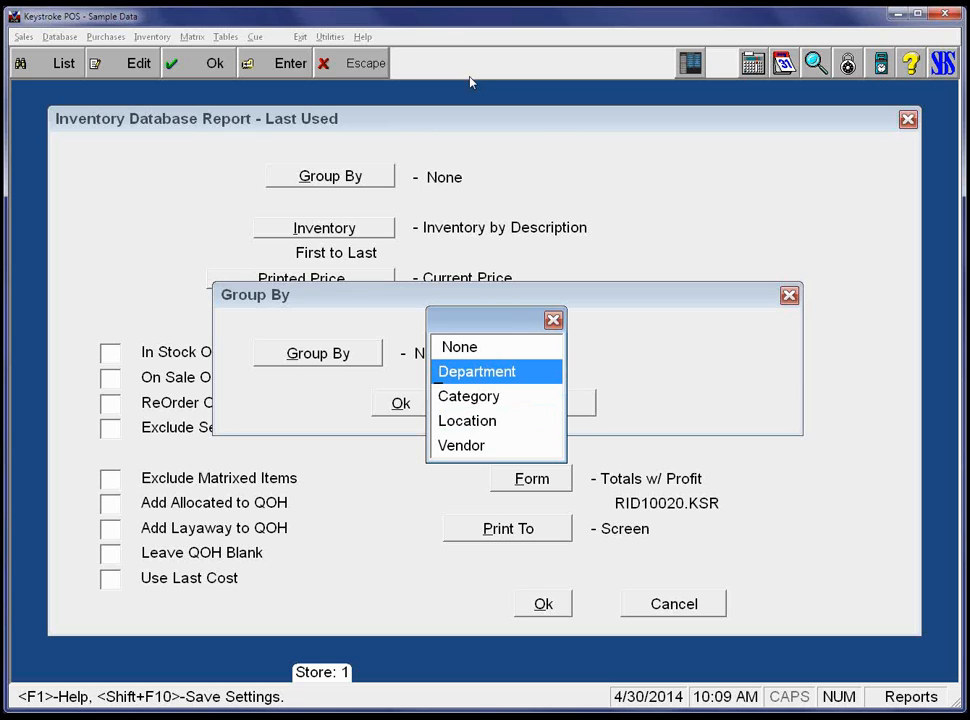
key(Return)
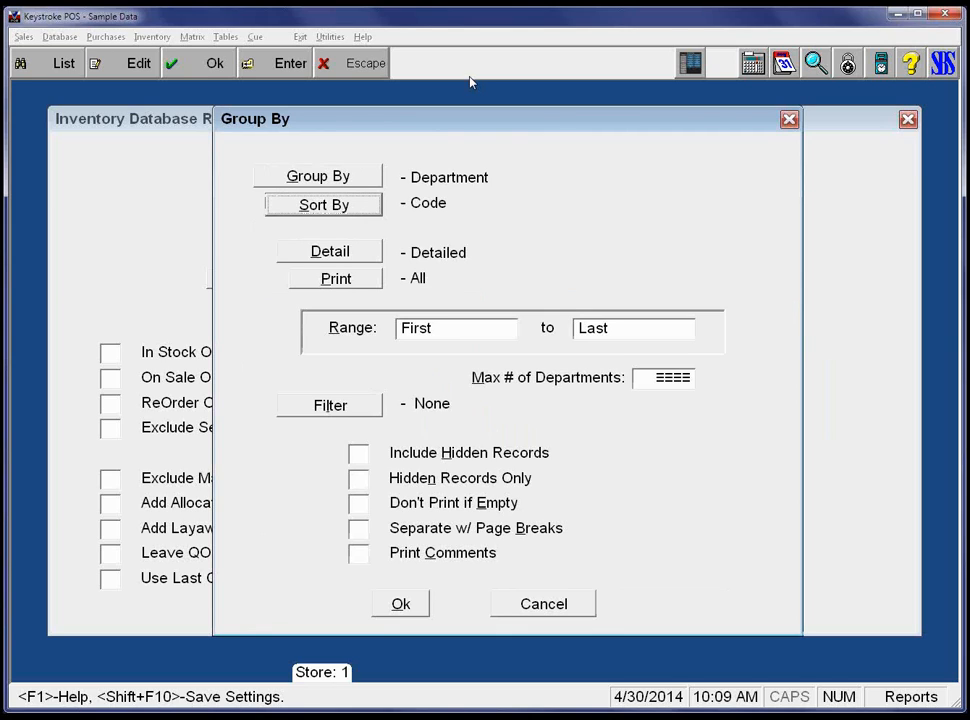
Sort departments by Code and set detail to Detailed after briefly trying Summary.
key(Return)
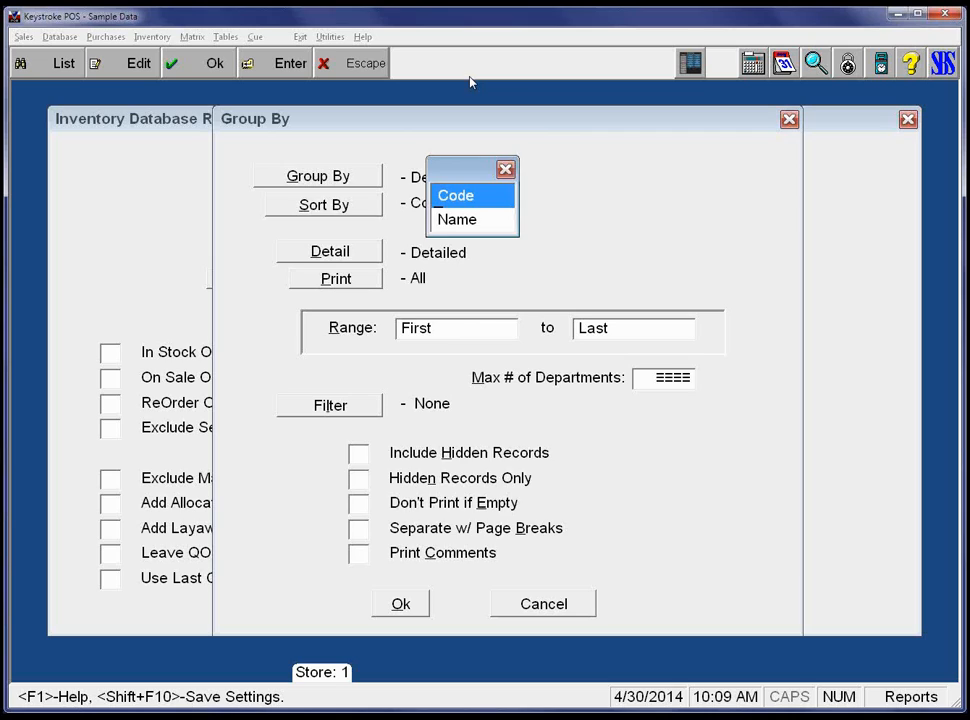
key(Return)
key(Tab)
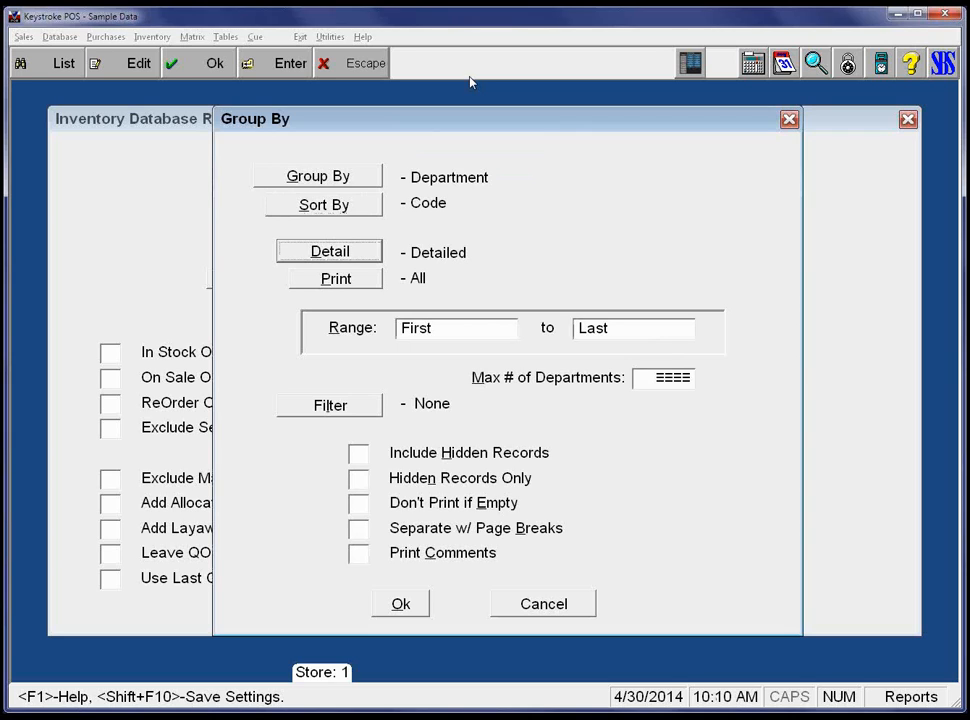
key(Return)
key(Up)
key(Return)
key(Tab)
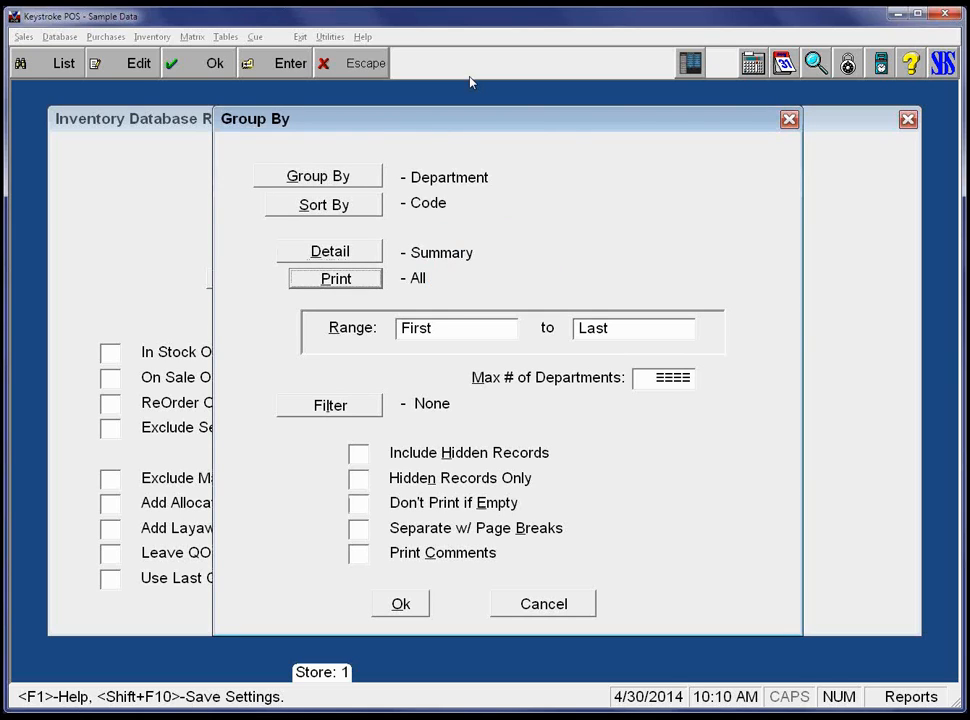
key(shift+Tab)
key(Return)
key(Down)
key(Return)
key(Tab)
key(shift+Tab)
Print Individual departments, confirm the grouping options and run the report.
key(Return)
key(Down)
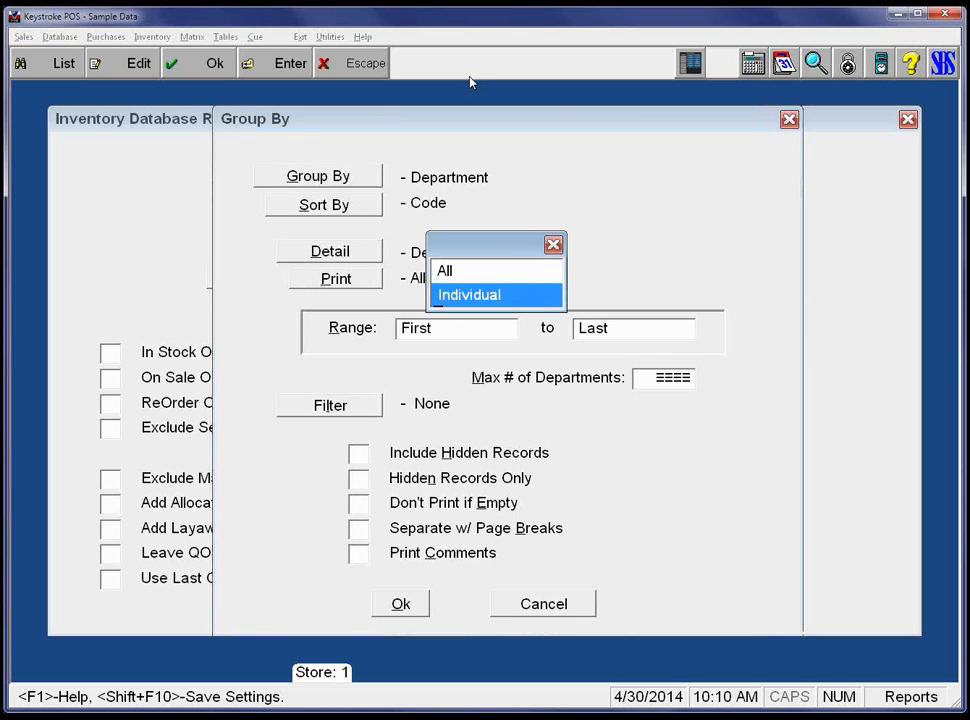
key(Return)
key(Tab)
key(Tab)
key(Tab)
key(Tab)
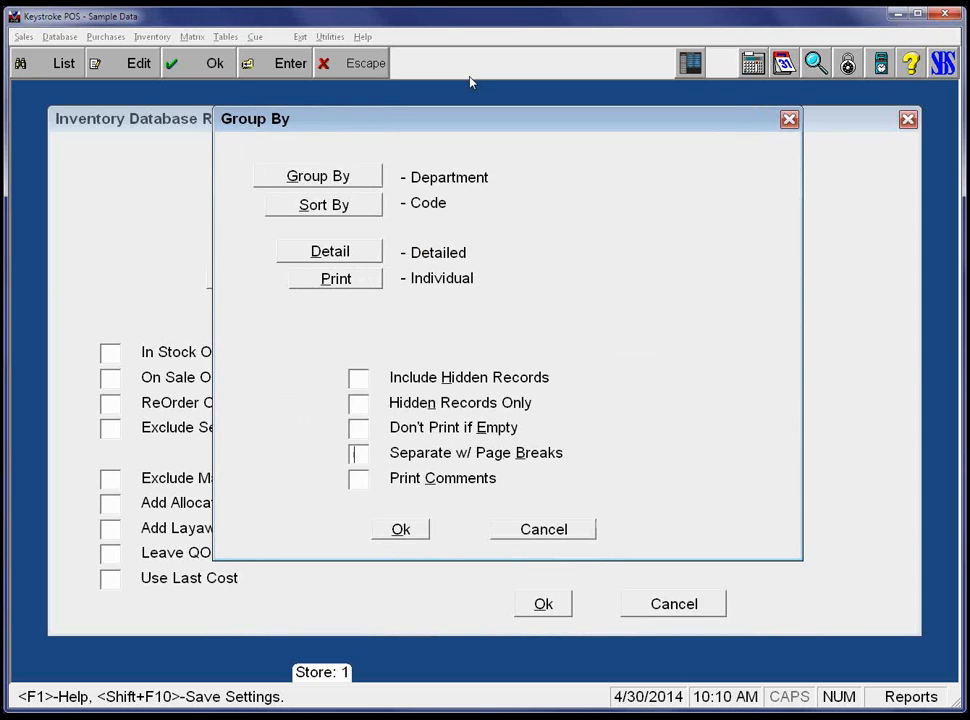
key(Tab)
key(Return)
key(Tab)
key(Tab)
key(Tab)
key(Tab)
key(Tab)
key(Tab)
key(Tab)
key(Tab)
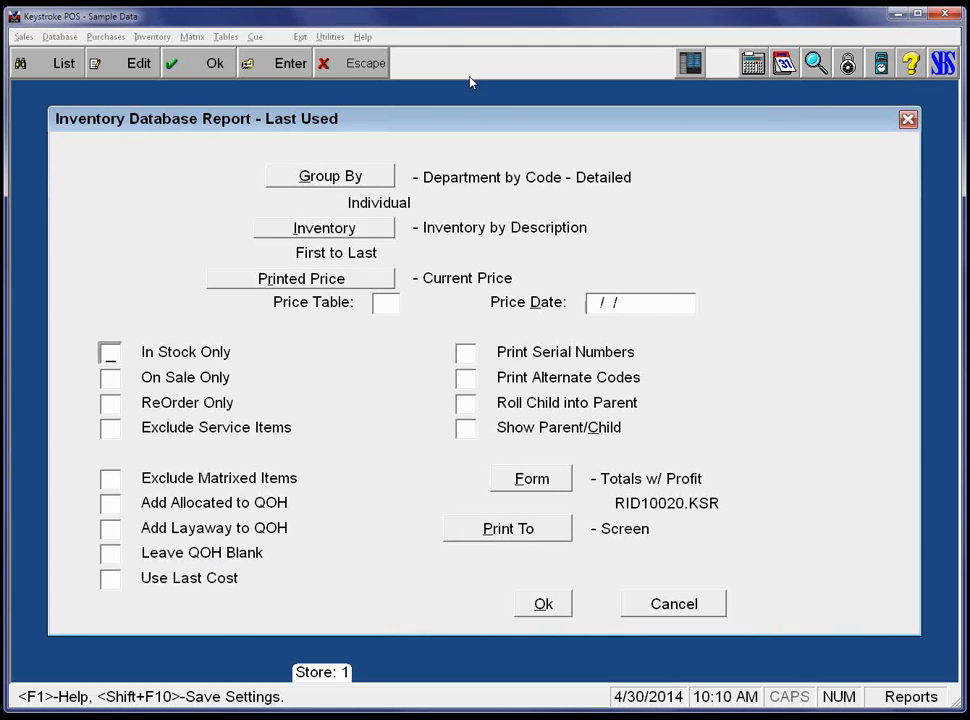
key(Tab)
key(Tab)
key(Tab)
key(Tab)
key(Tab)
key(Tab)
key(Tab)
key(Tab)
key(Tab)
key(Tab)
key(Tab)
key(Tab)
key(Return)
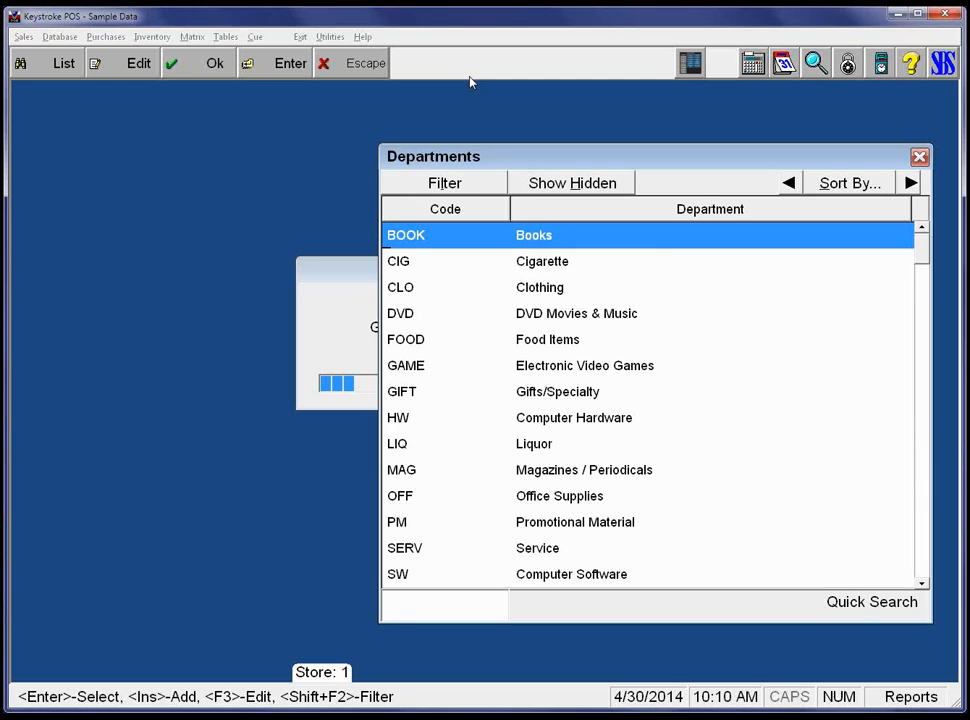
Select the BOOK and CLO departments for the Totals w/ Profit report.
key(Return)
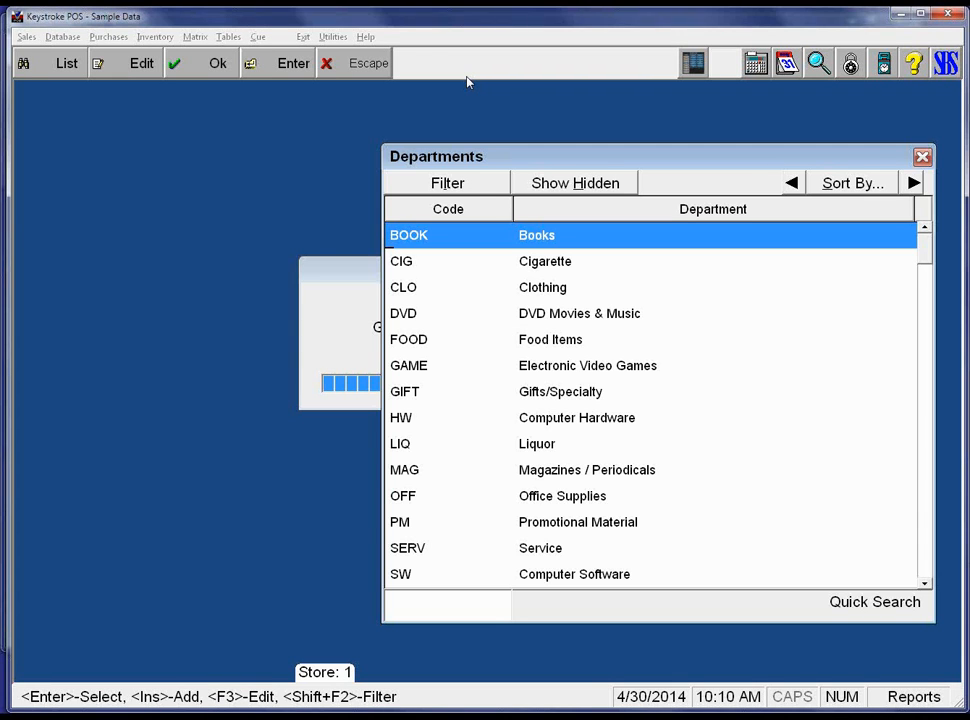
key(Down)
key(Up)
key(Down)
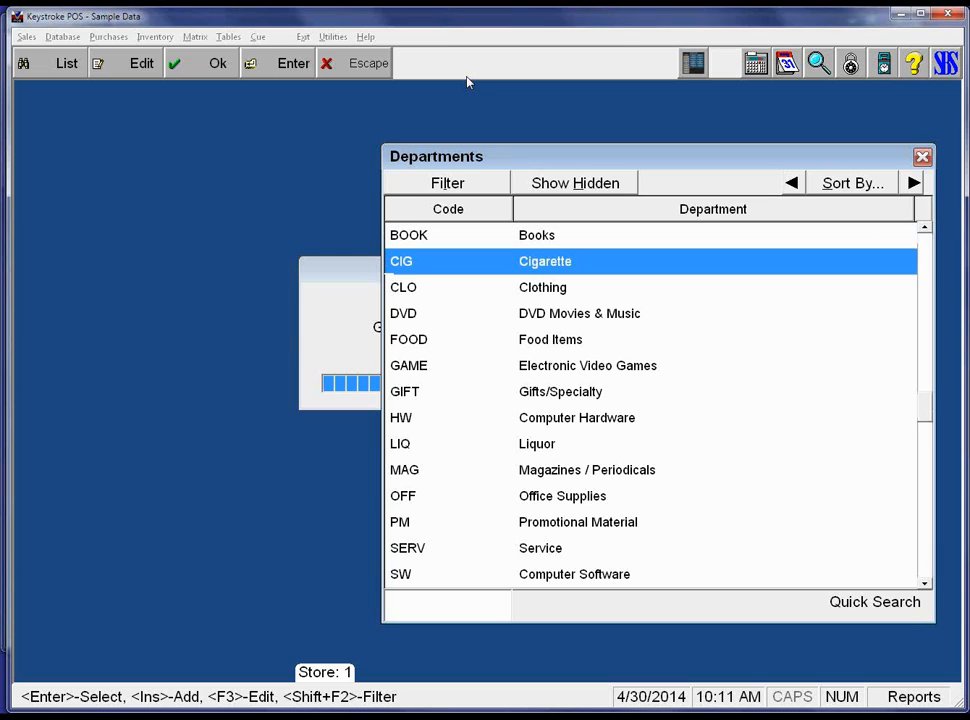
key(Down)
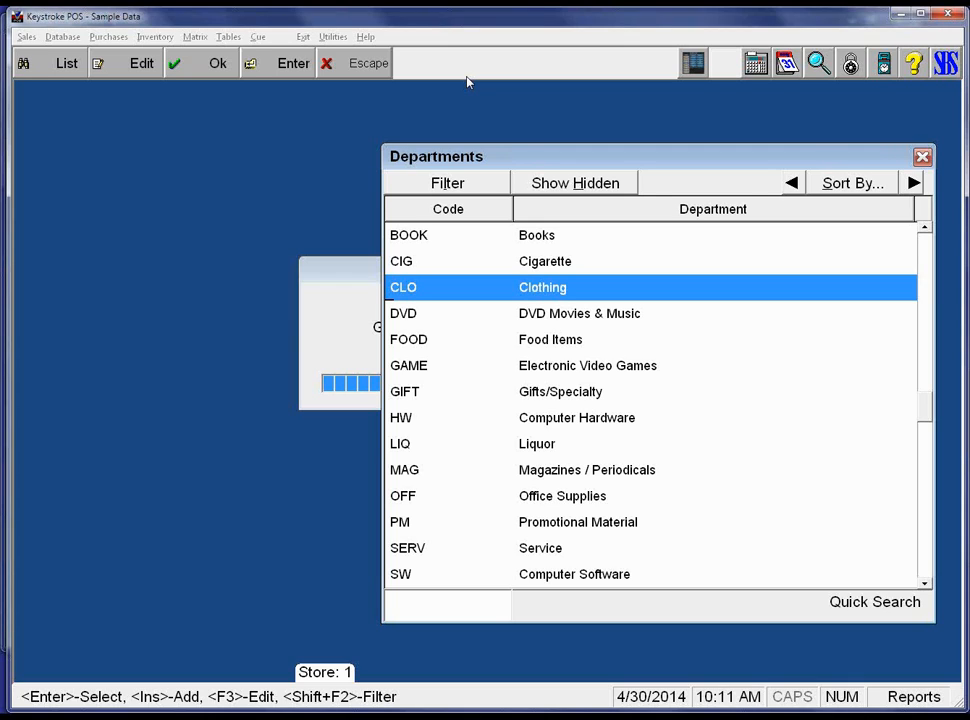
key(Return)
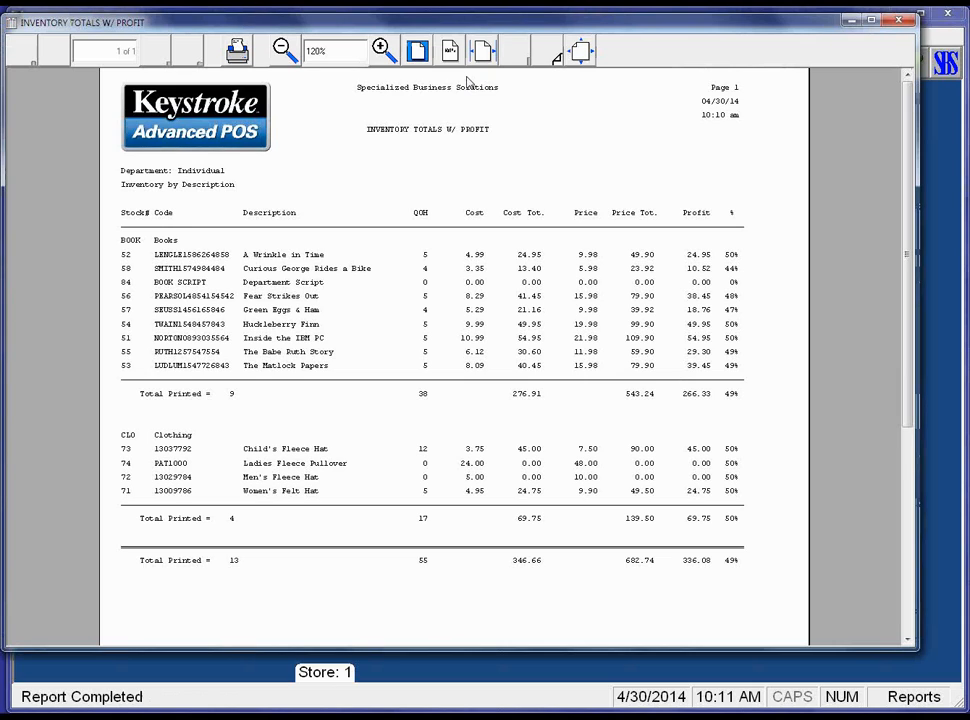
Close the Books and Clothing report preview and return to the report options.
key(Escape)
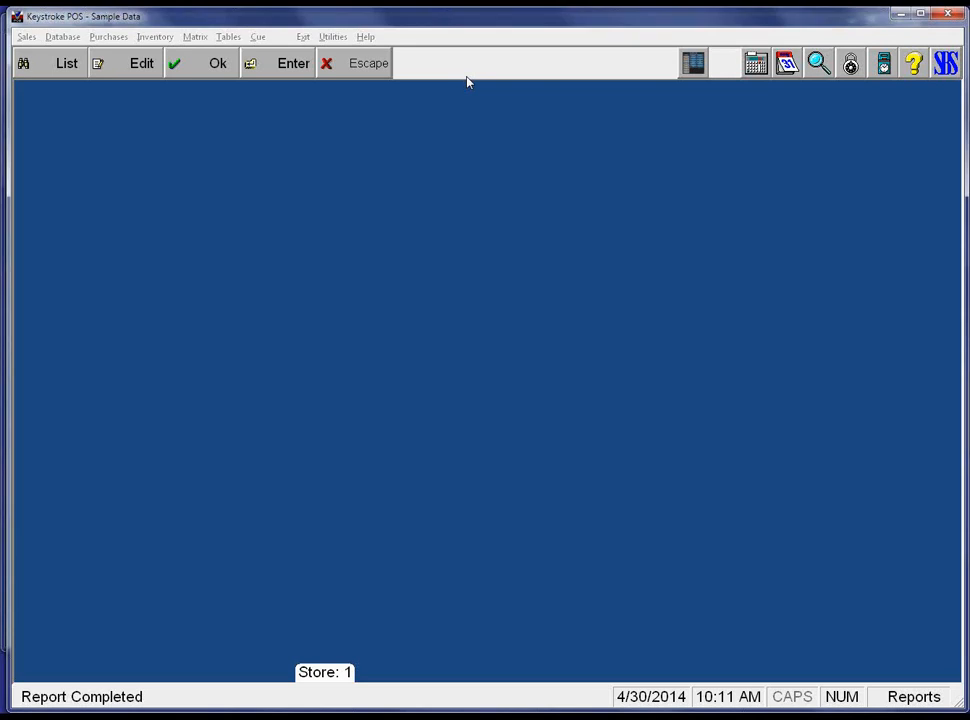
key(Tab)
key(Tab)
key(Tab)
key(shift+Tab)
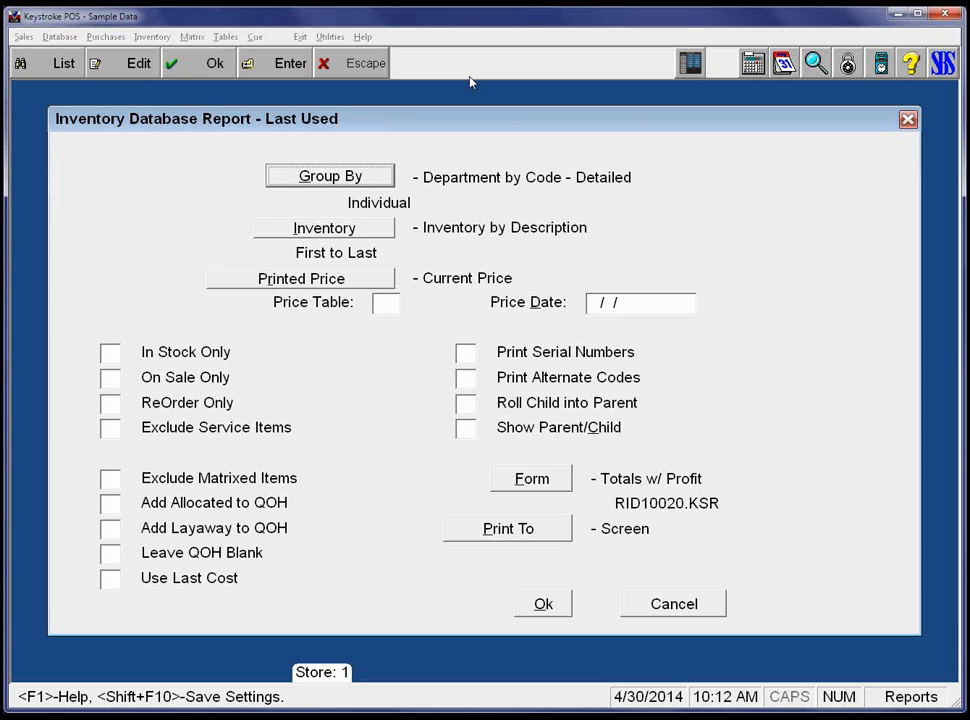
Bring up Report Settings with Shift+F10, cancel without saving, and review the remaining options.
key(shift+F10)
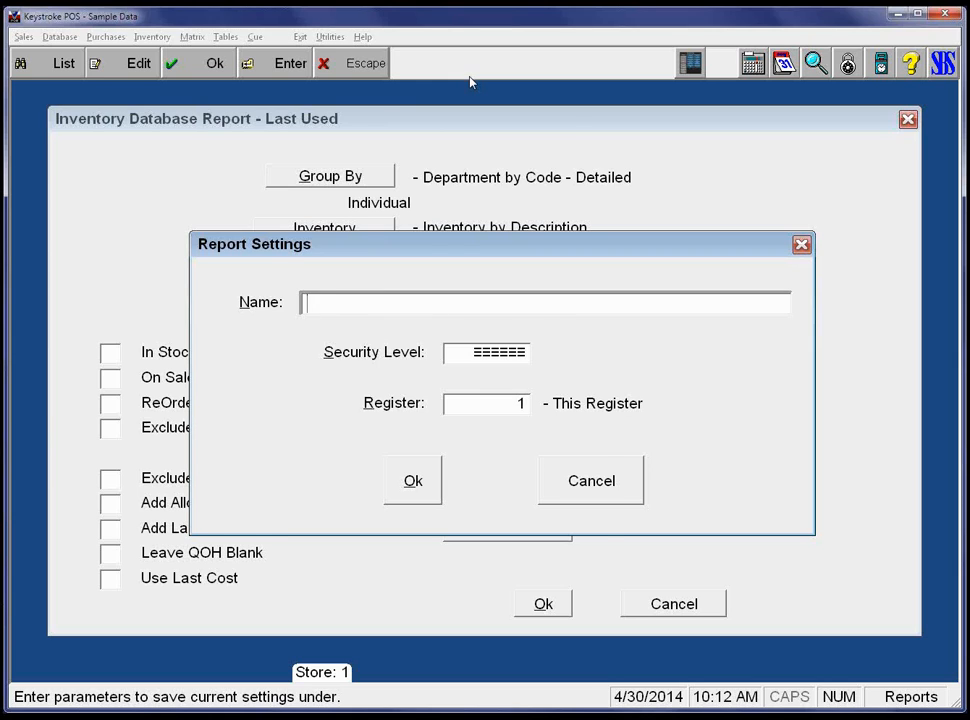
key(Escape)
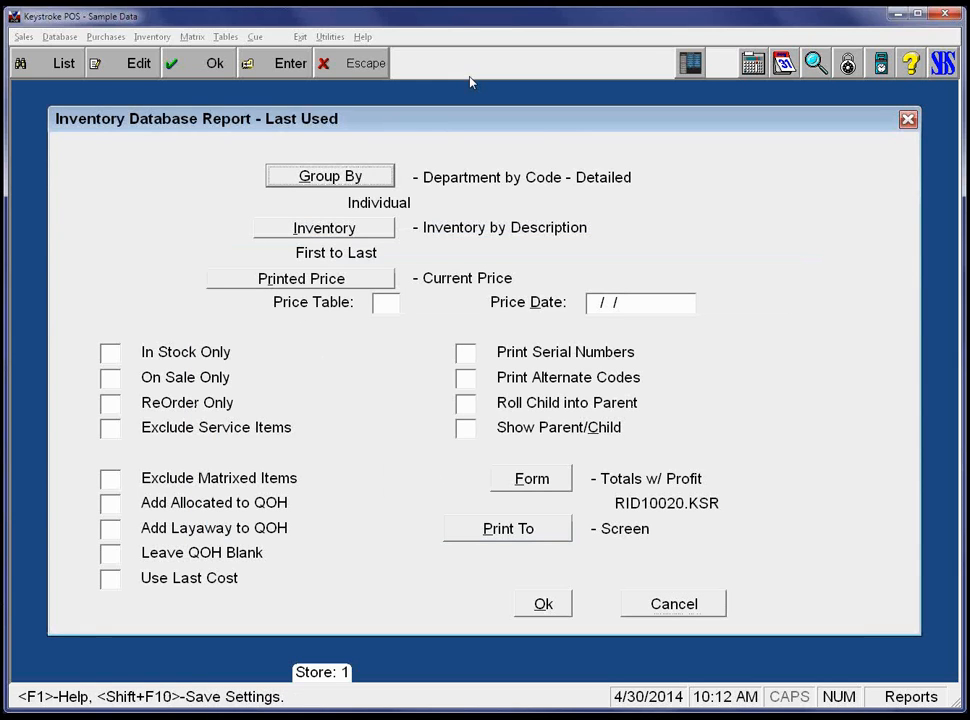
key(Tab)
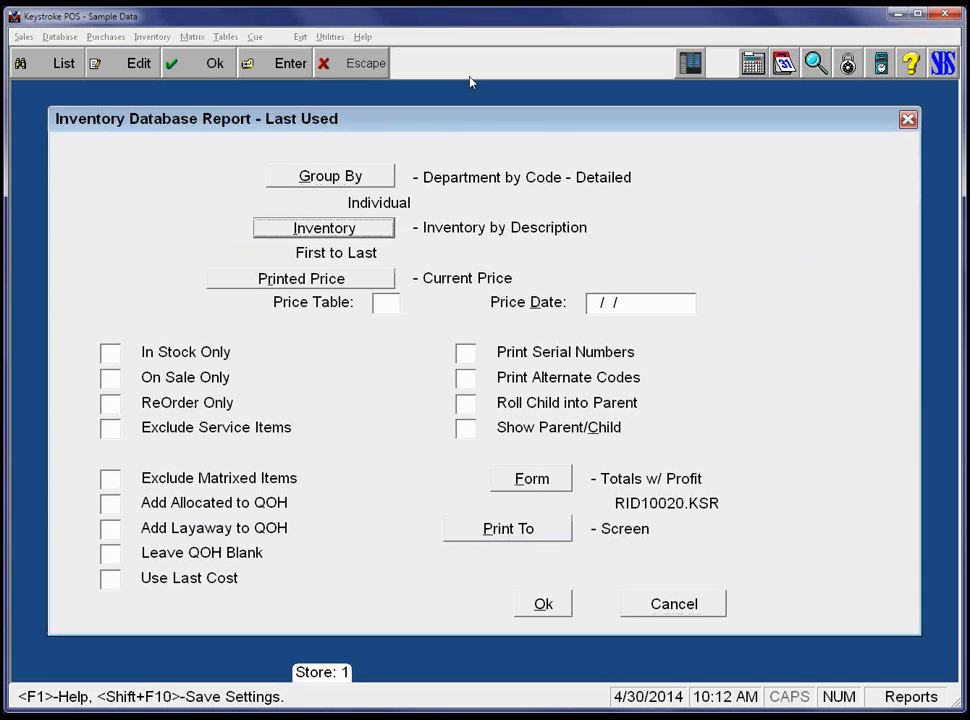
key(Tab)
key(shift+Tab)
Reopen Sales Analysis and load the Last Used settings (Sales Invoice, Cost and Profit form).
key(Escape)
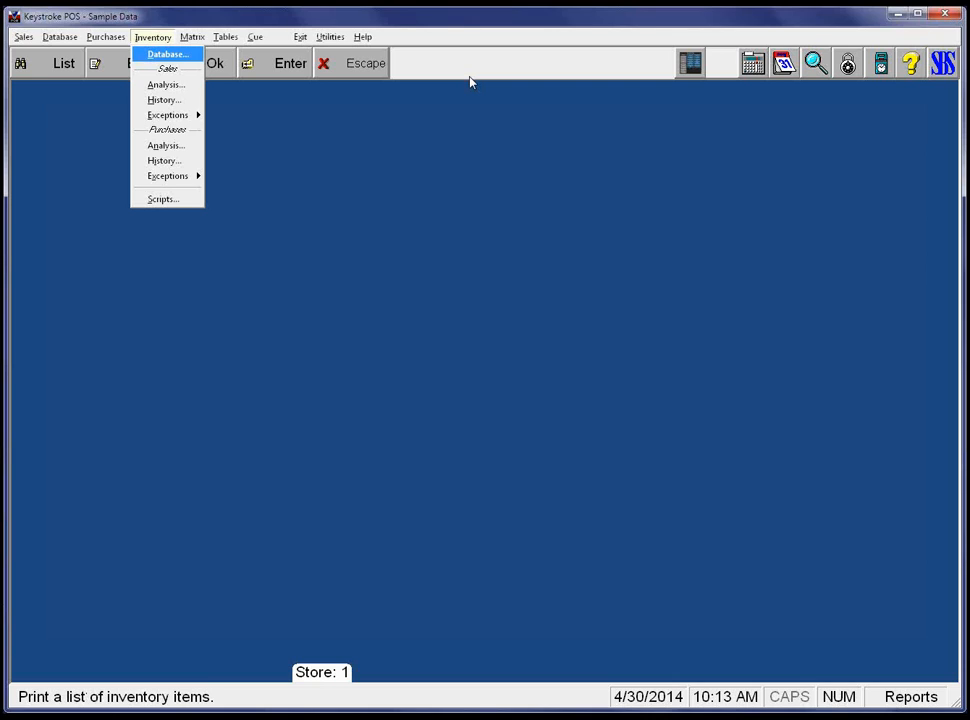
key(Down)
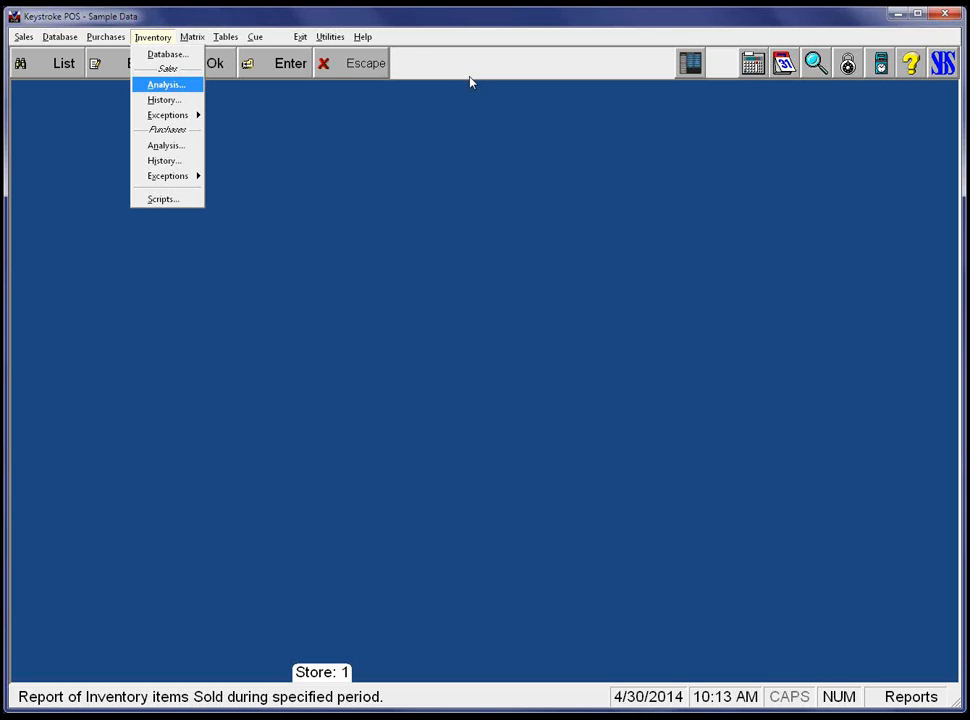
key(Return)
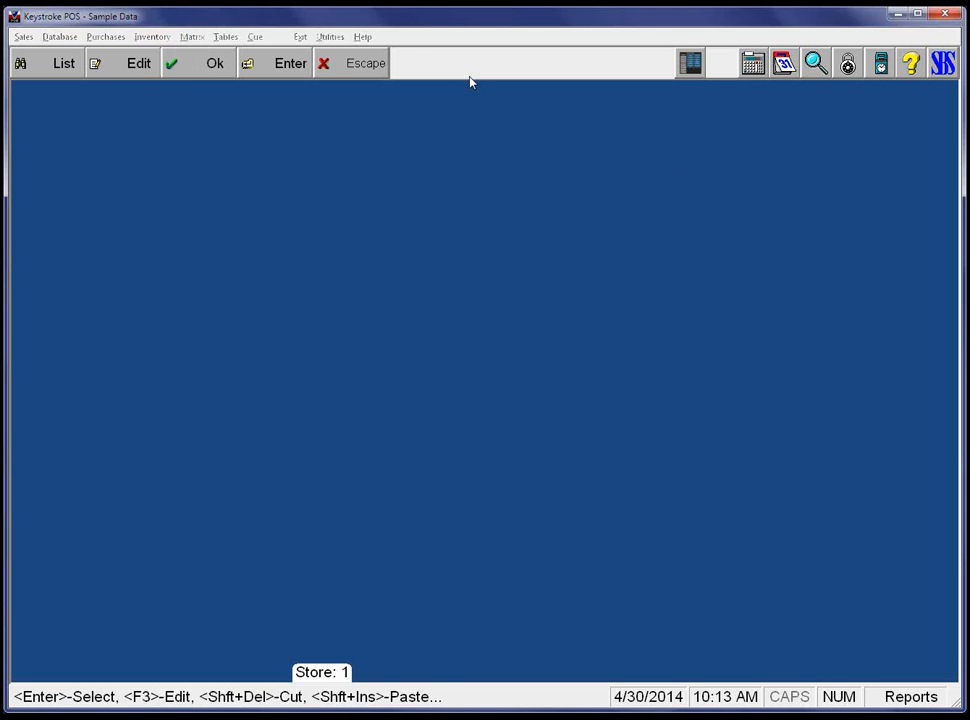
key(Return)
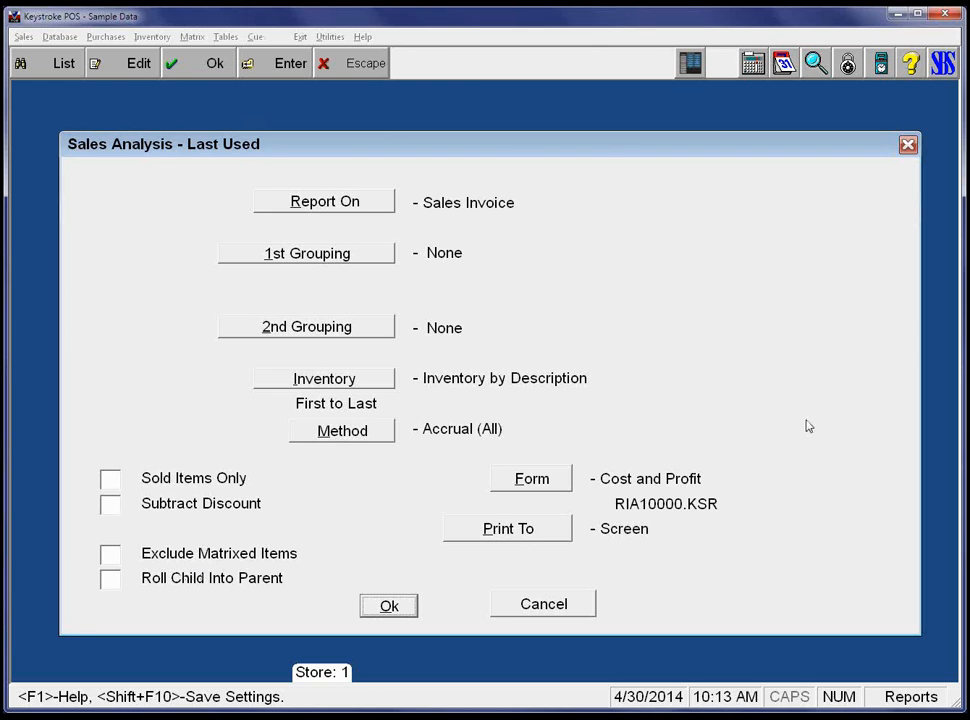
Keep the Cost and Profit form, limit the analysis to sold items only, and accept the settings.
click(525, 478)
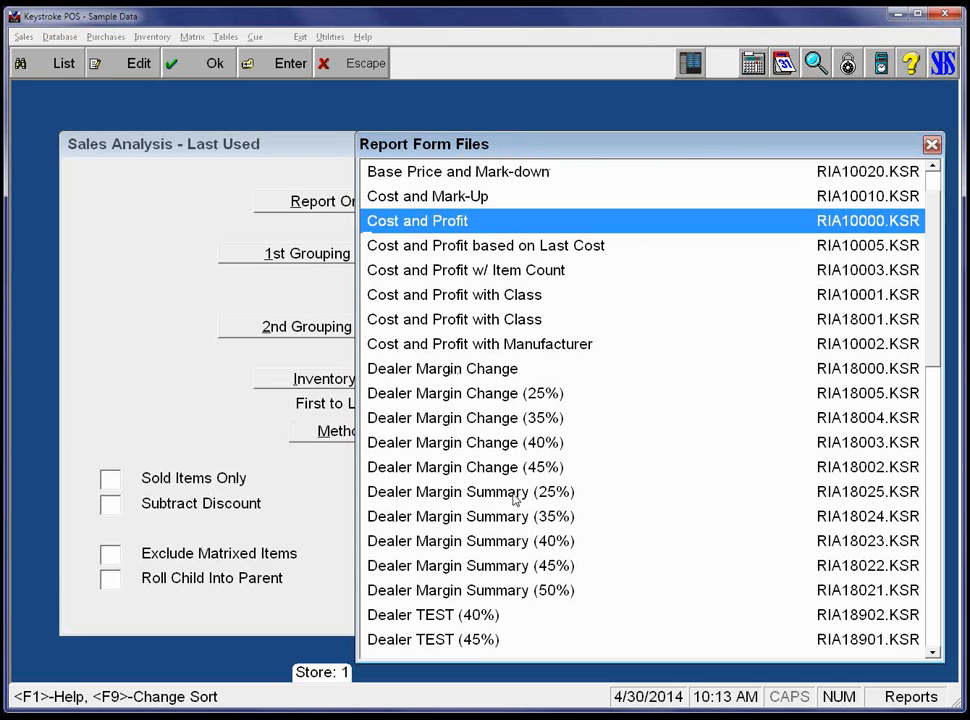
key(Escape)
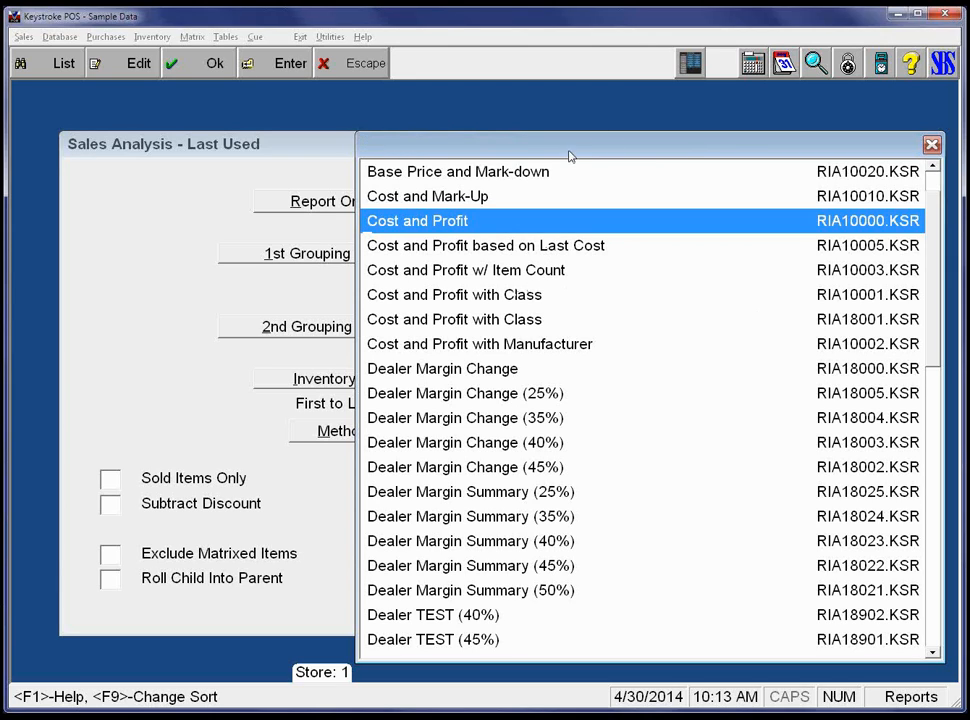
key(Return)
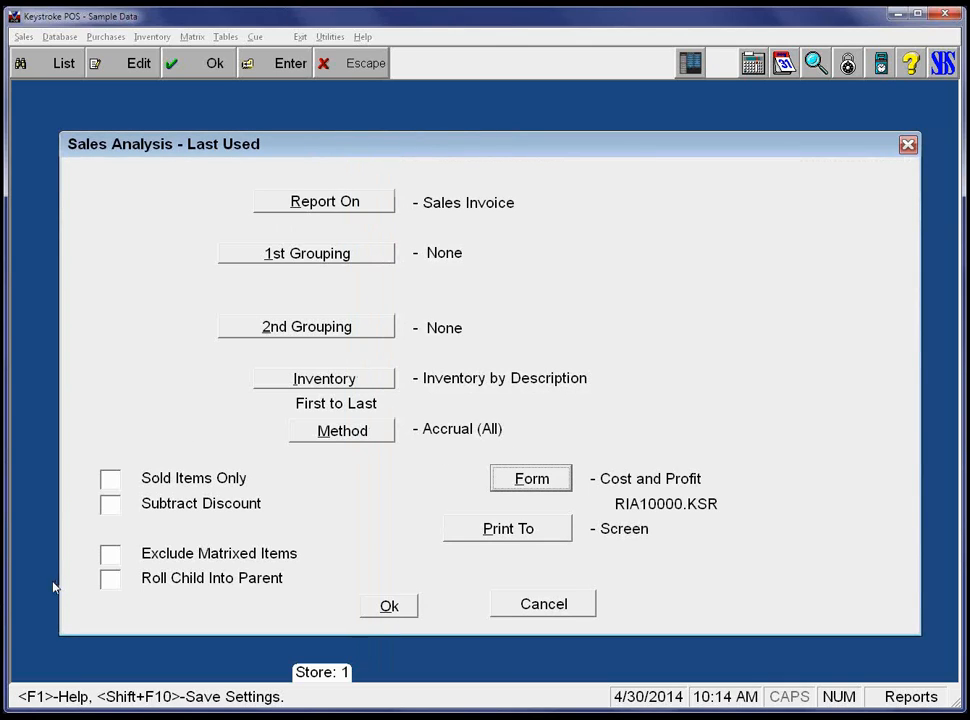
click(113, 481)
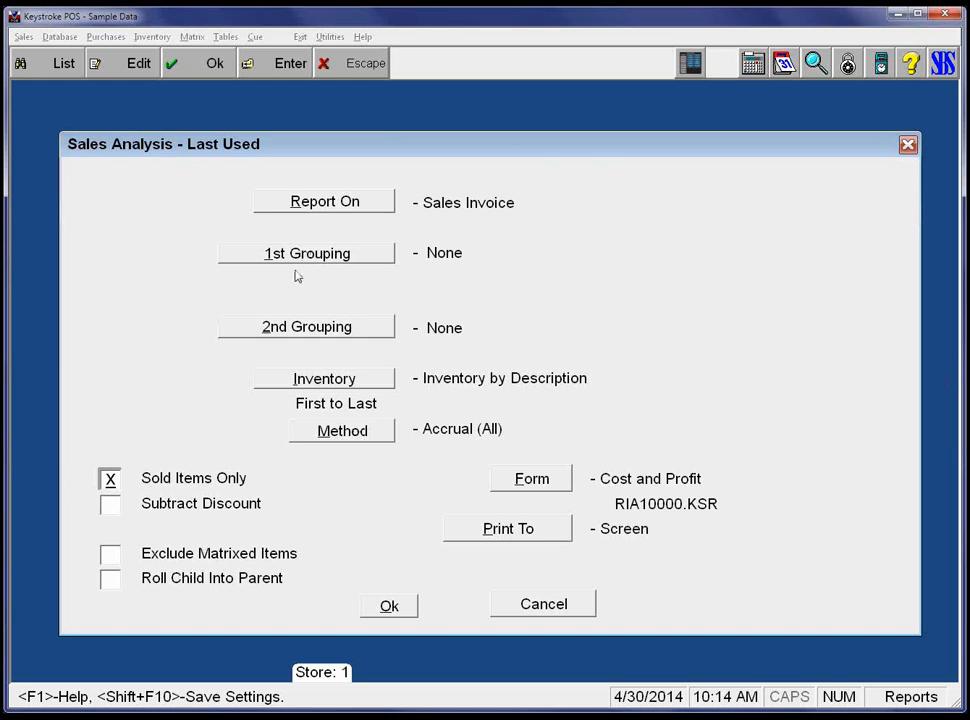
click(366, 382)
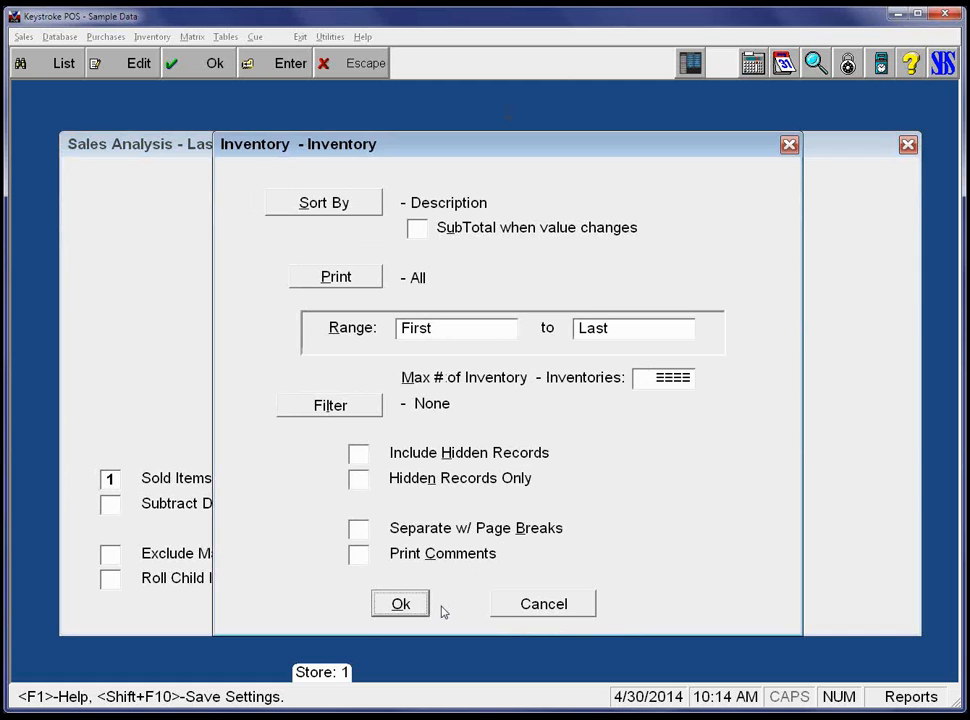
click(400, 605)
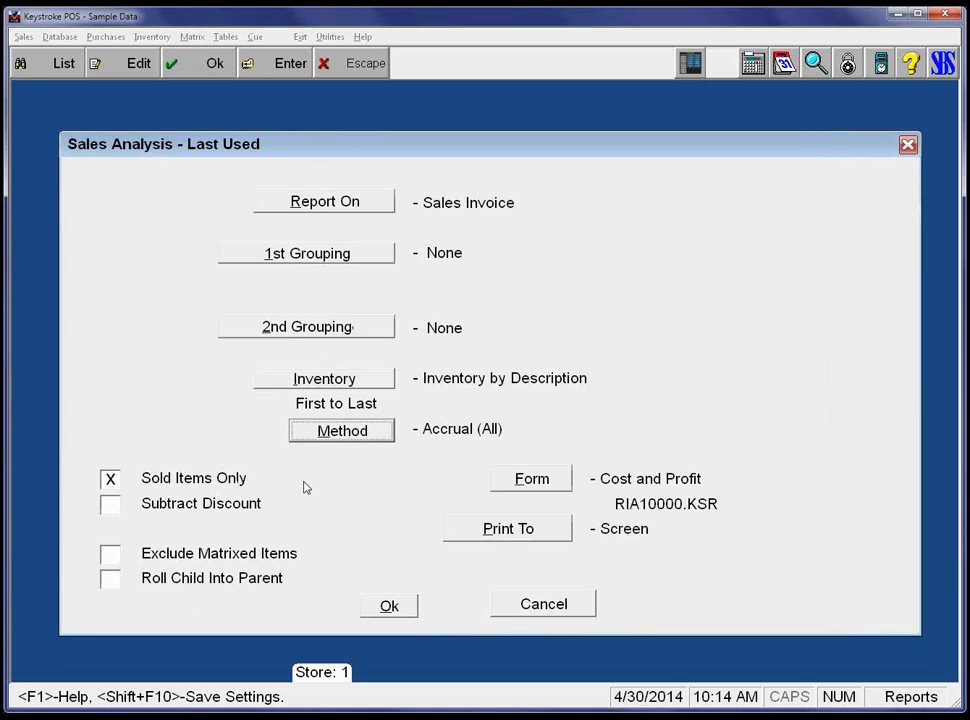
click(389, 608)
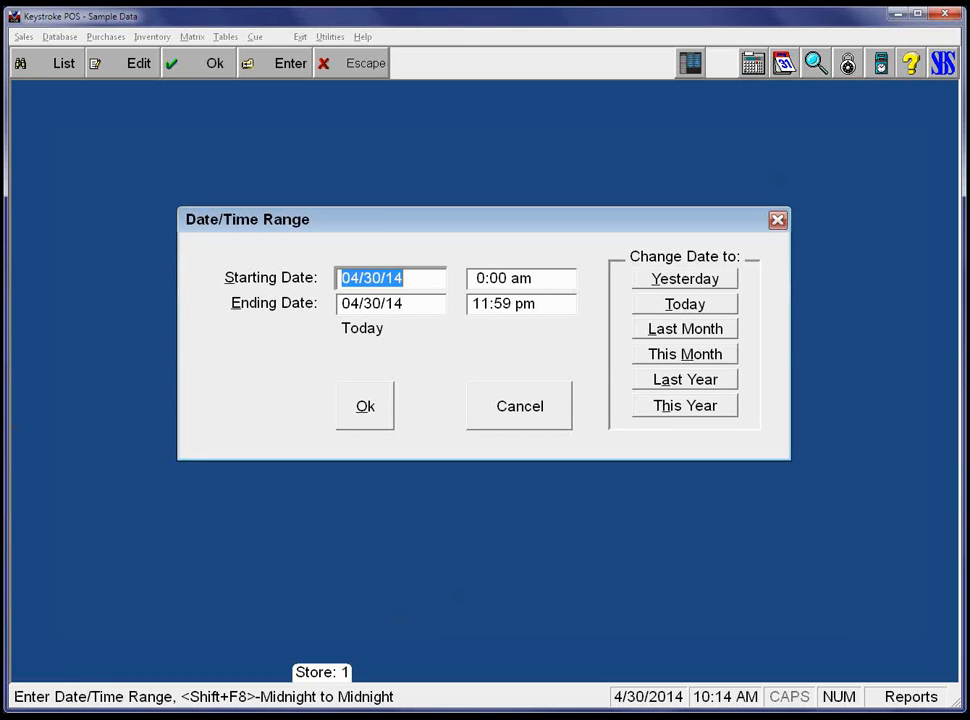
Run the inventory sales analysis for 01/01/01 through 04/30/14 and review it from the top.
text(010101)
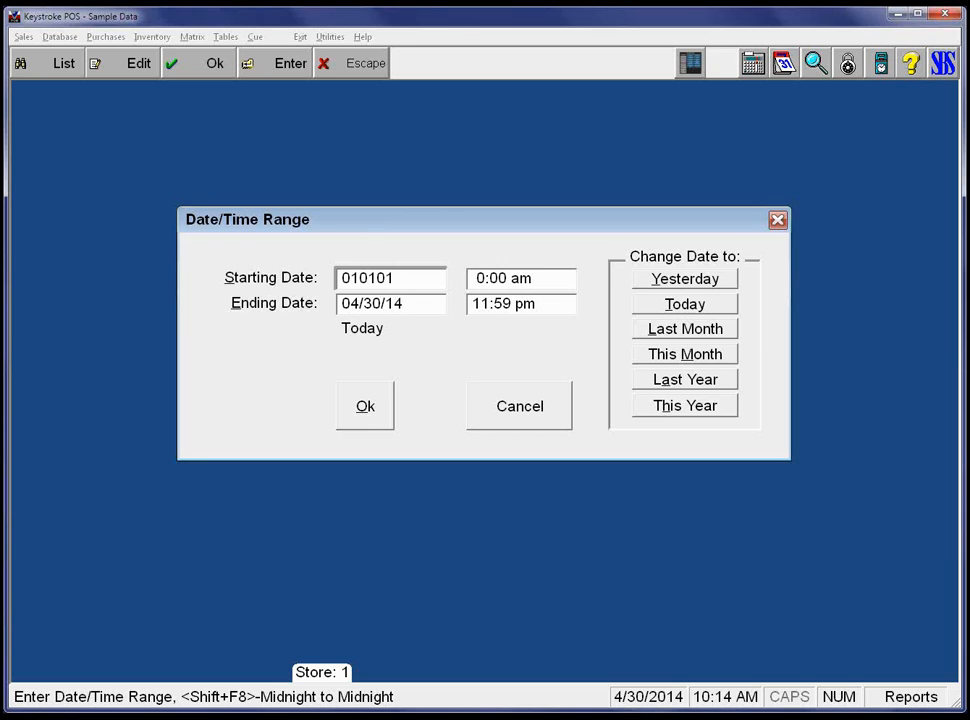
key(Return)
key(Return)
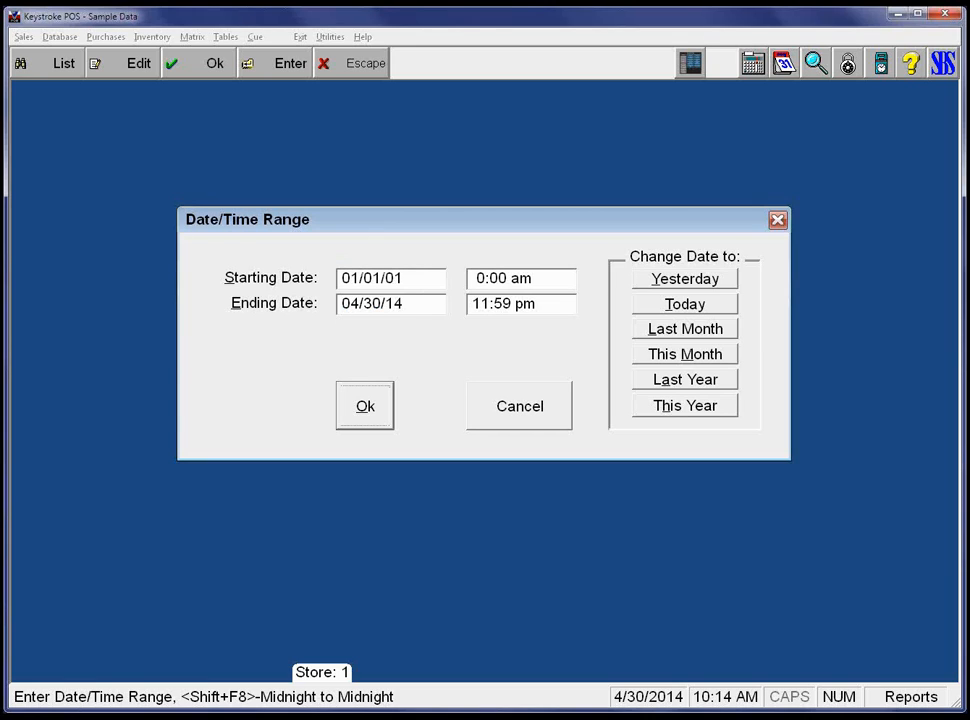
key(Return)
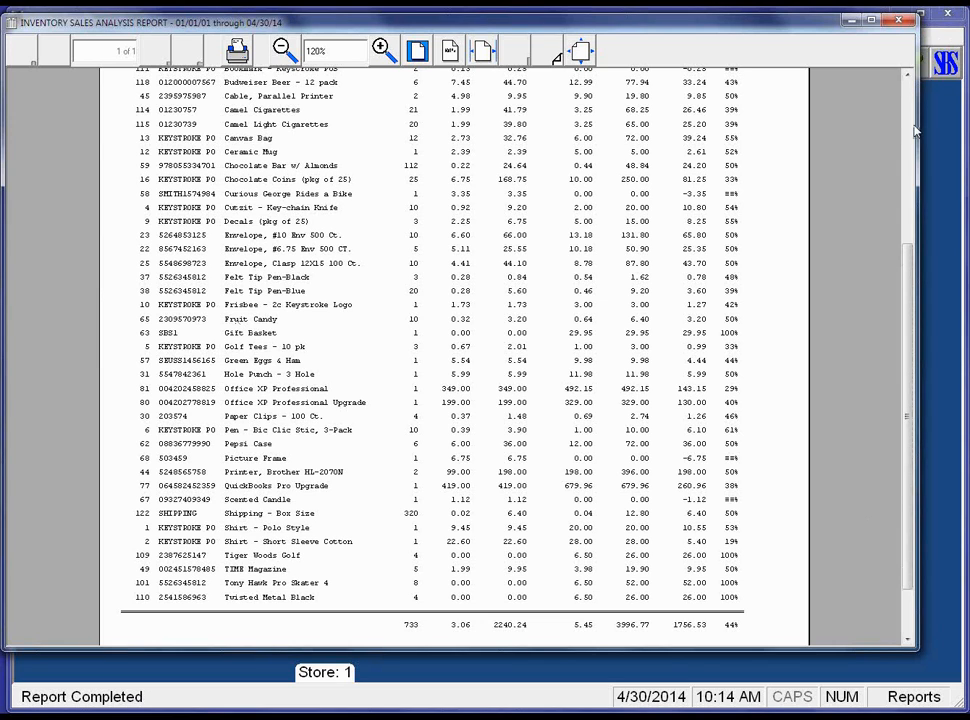
scroll(693, 100, up, 3)
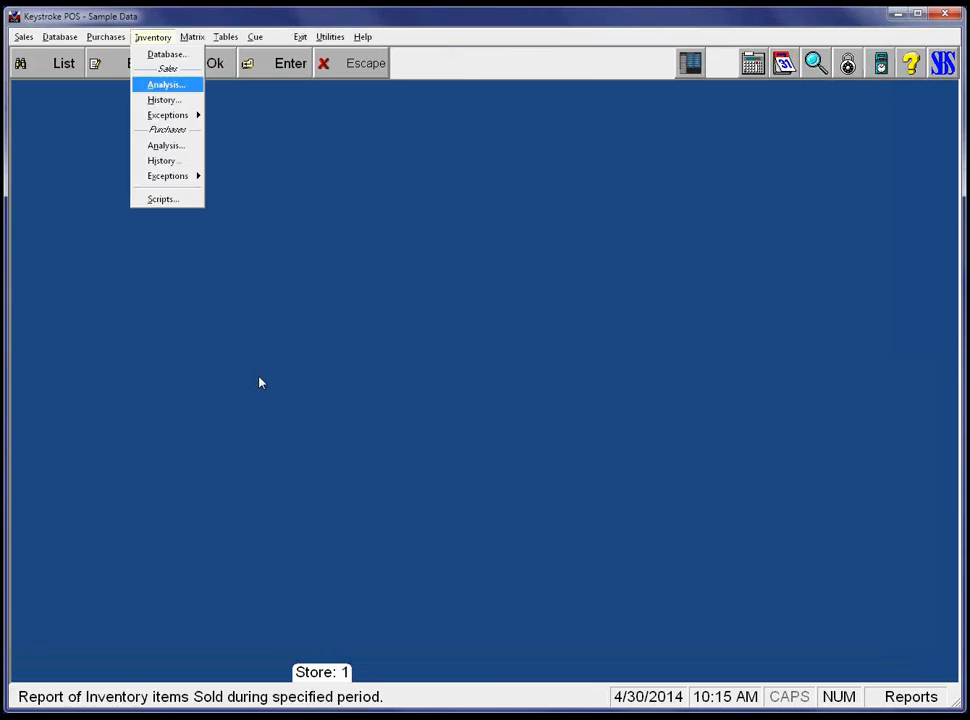
key(Return)
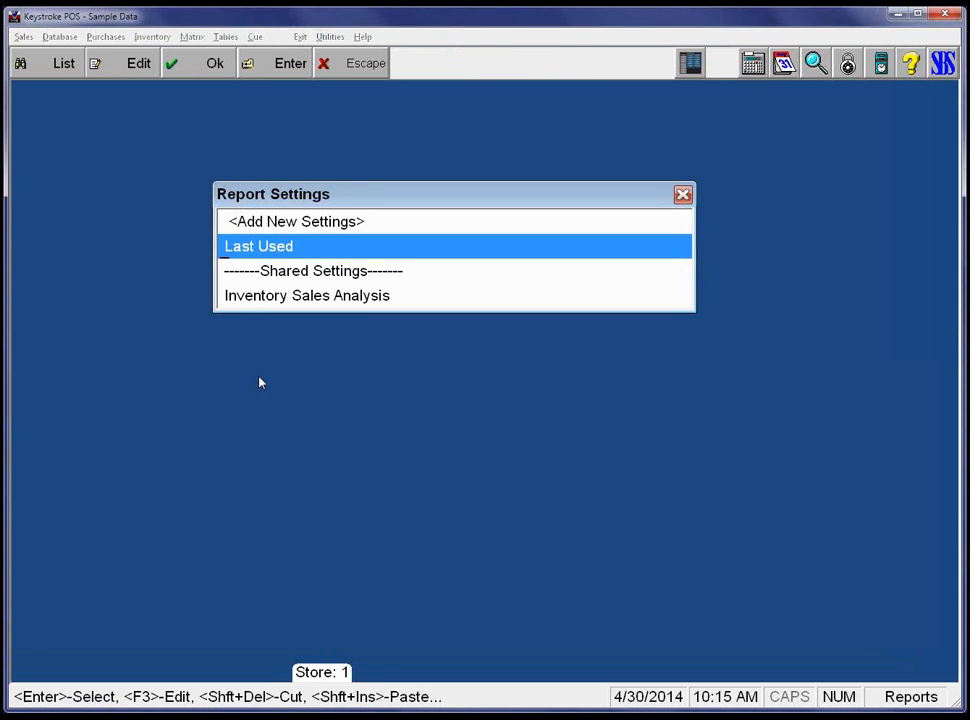
Load the Last Used sales analysis settings and set the first grouping to Clerk.
key(Return)
key(Tab)
key(Tab)
key(Tab)
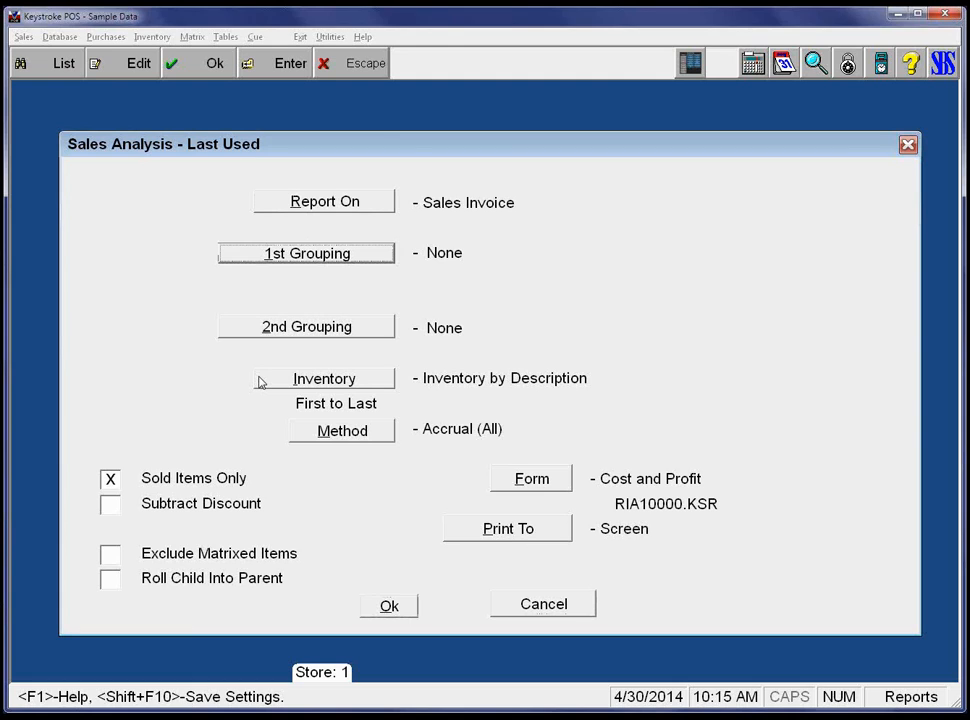
key(Return)
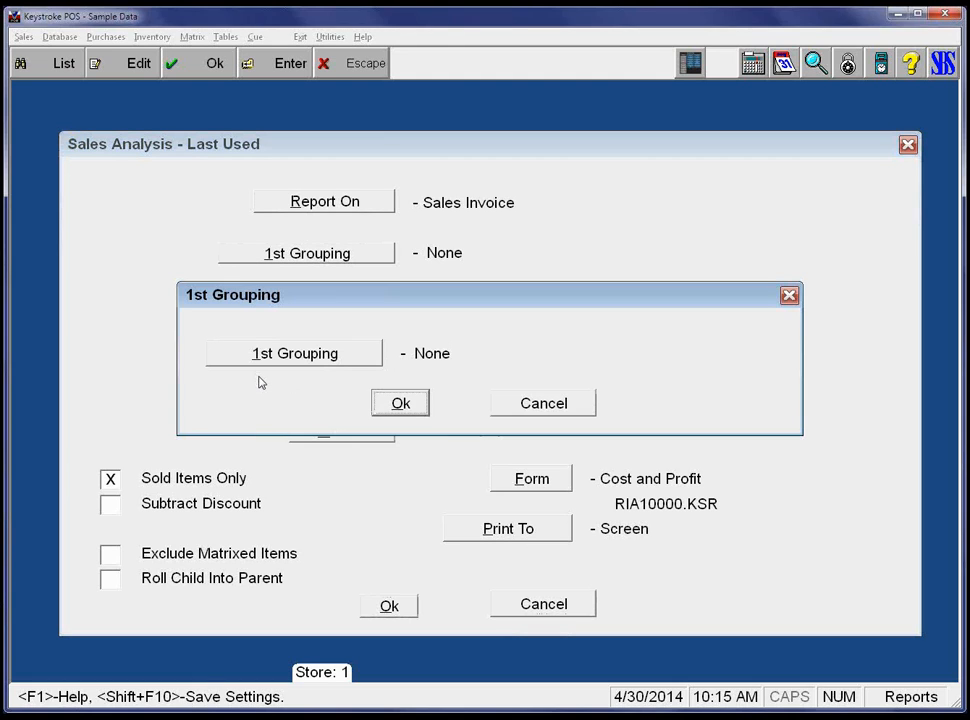
key(Return)
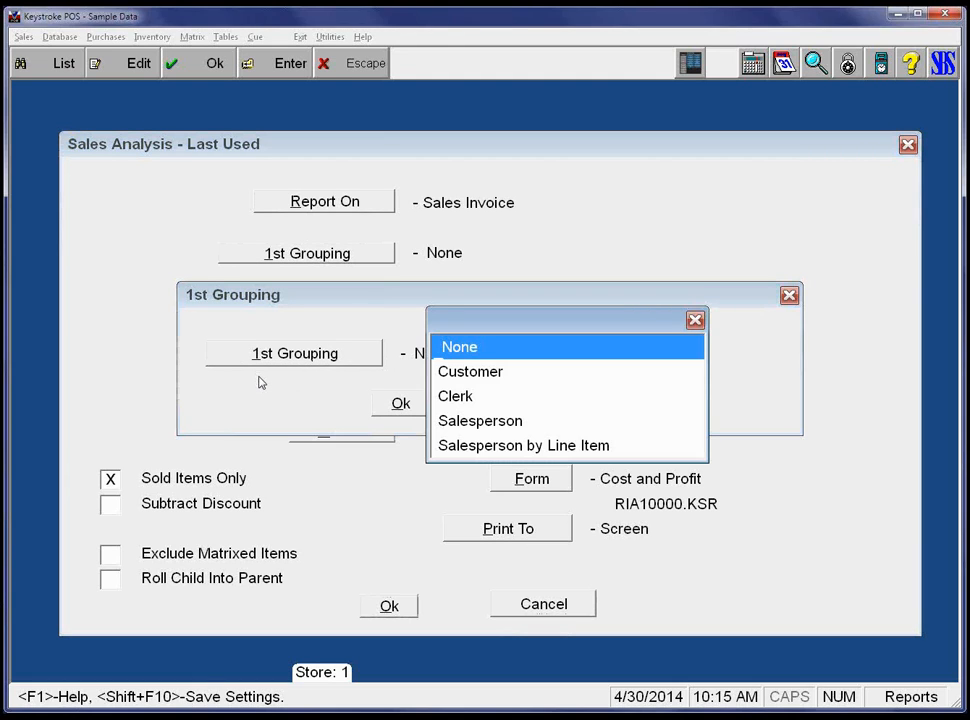
key(Down)
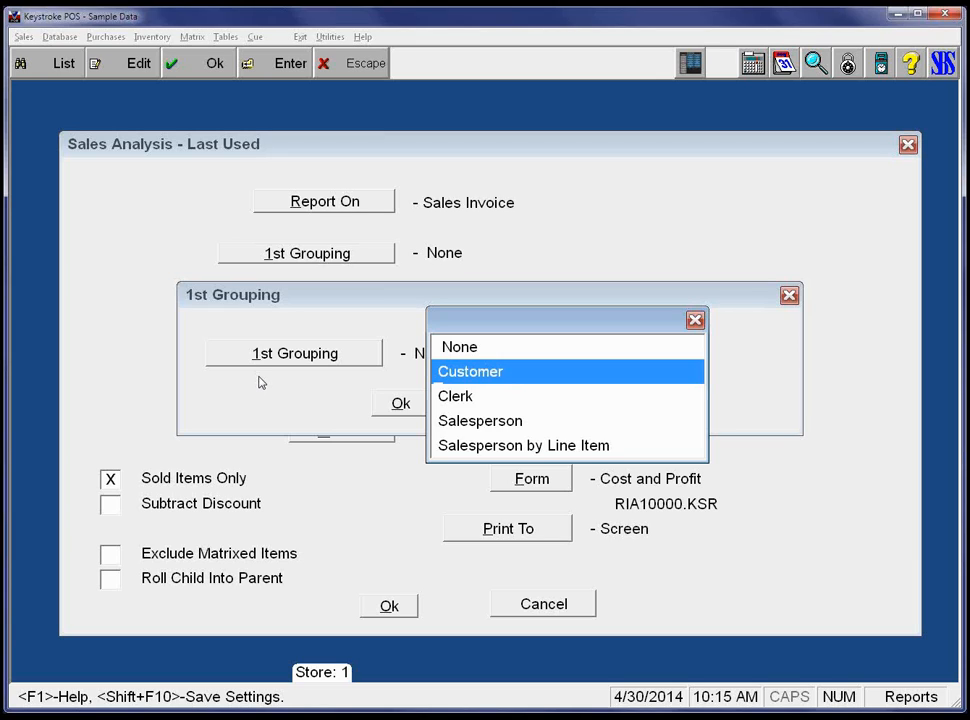
key(Down)
key(Down)
key(Up)
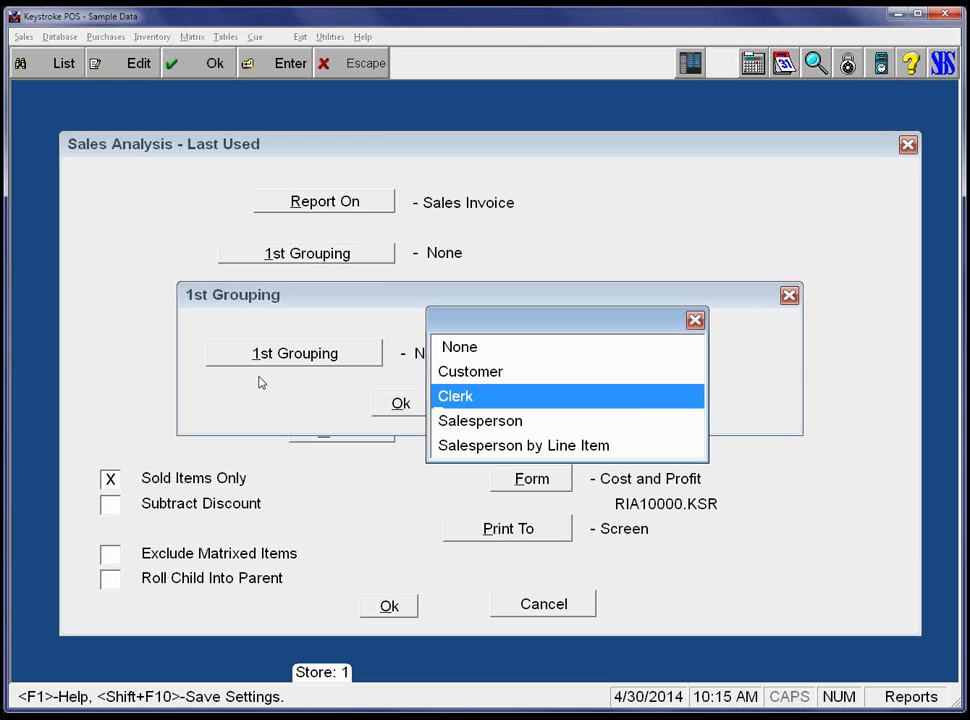
key(Return)
key(Up)
key(Up)
key(Up)
key(Up)
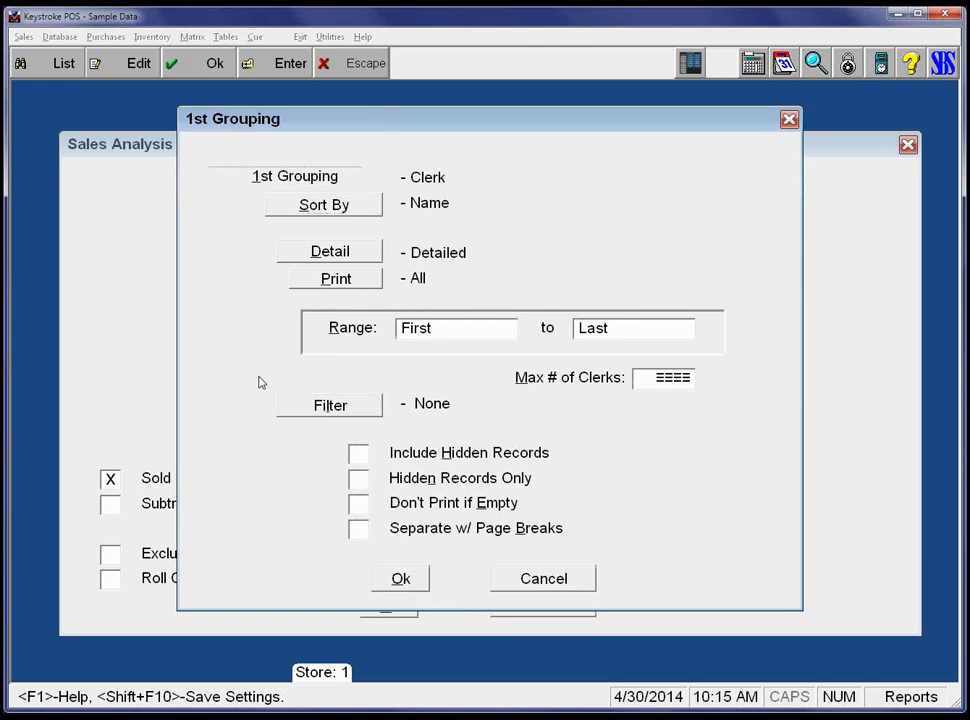
key(Down)
key(Return)
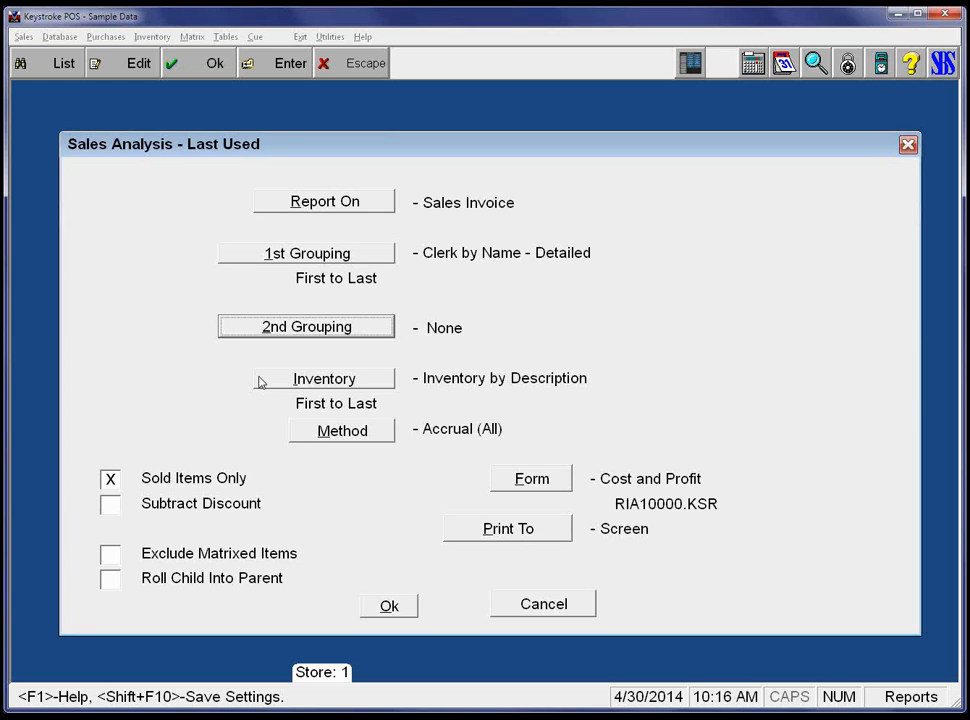
Generate the clerk-grouped sales analysis (267.36 profit on 65 items), review it, and close it.
key(F10)
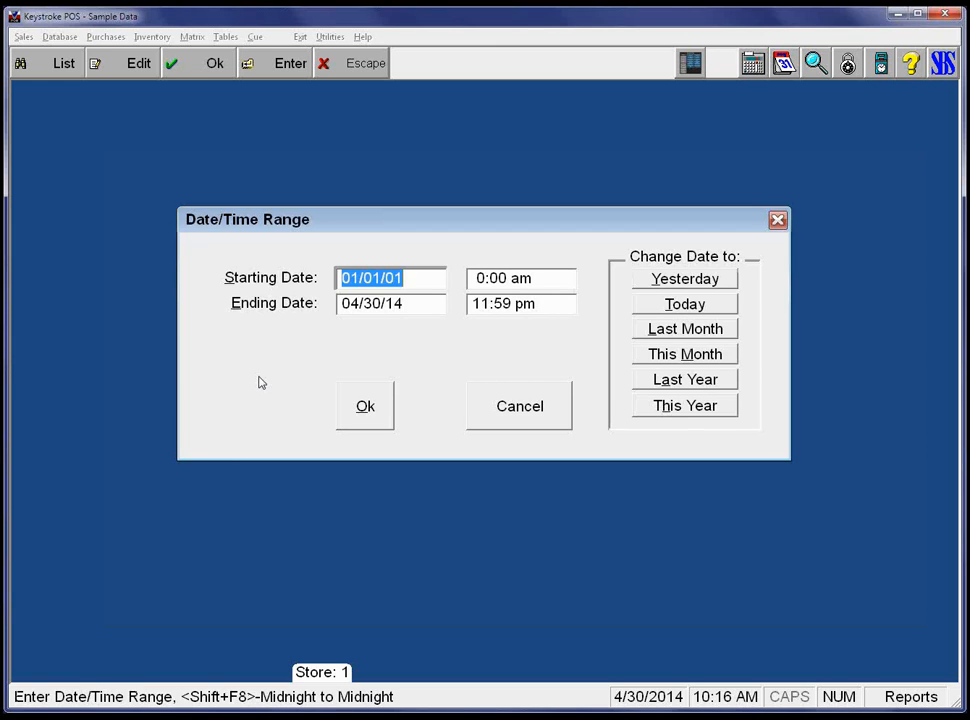
key(F10)
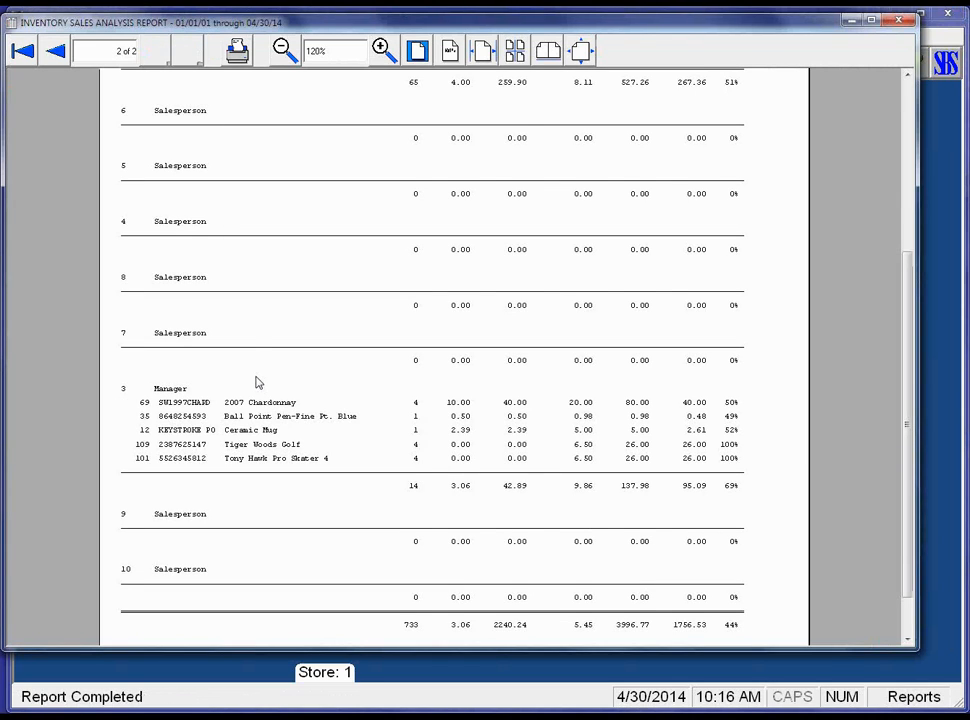
click(24, 50)
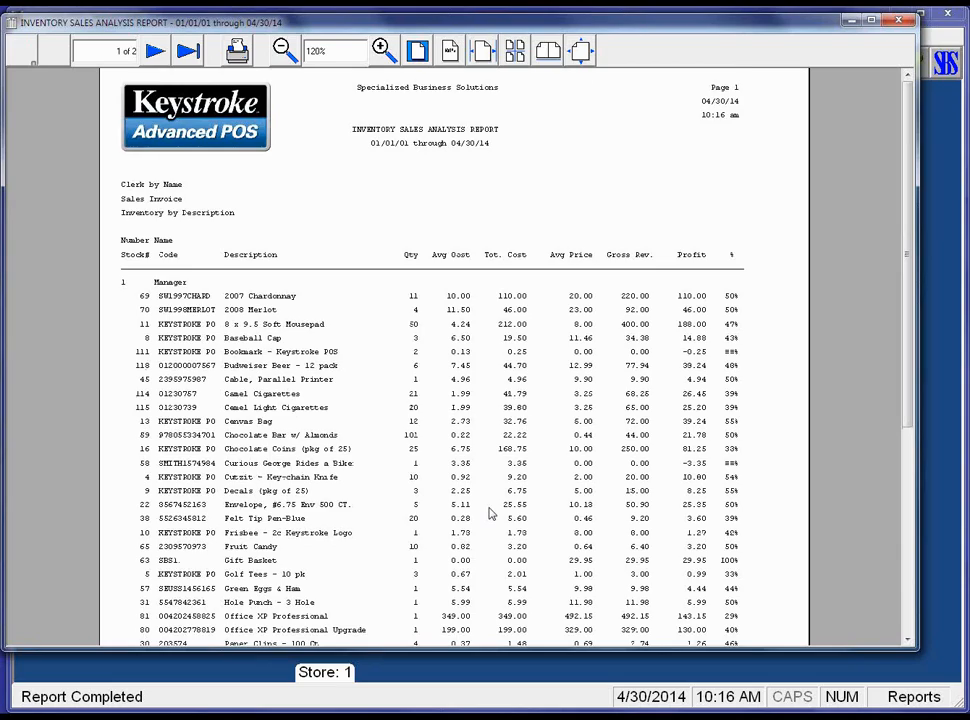
scroll(490, 513, down, 3)
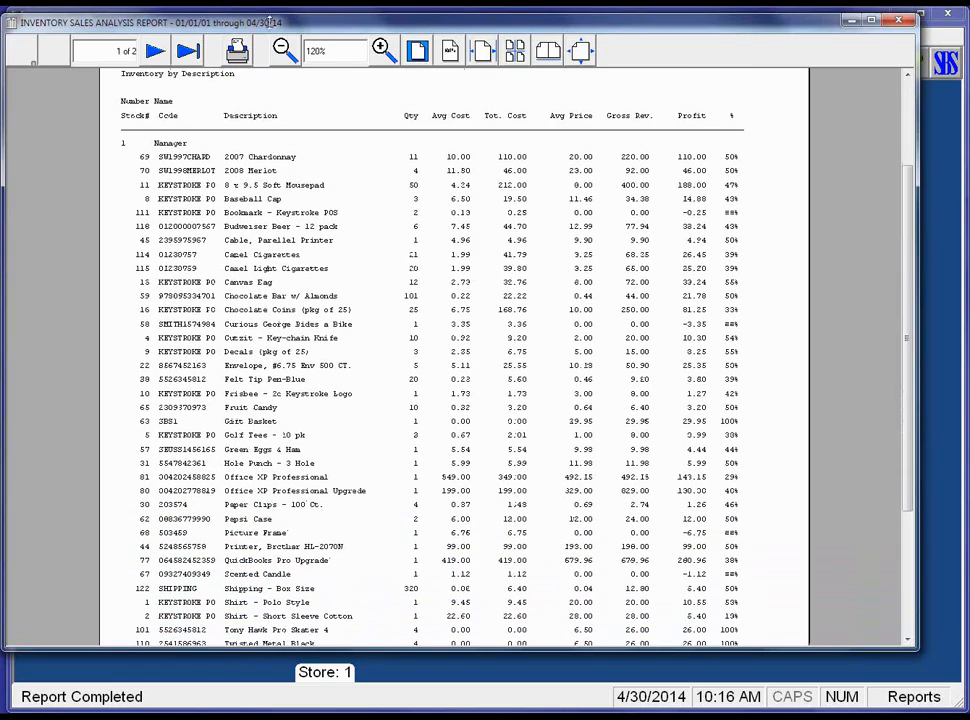
scroll(272, 292, down, 2)
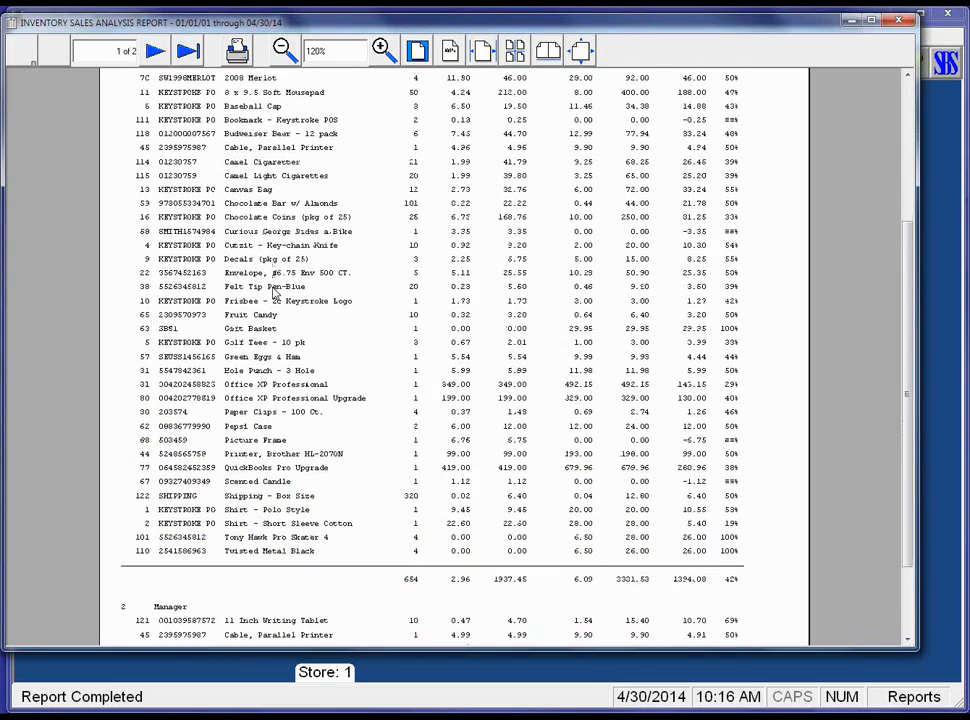
scroll(272, 292, down, 3)
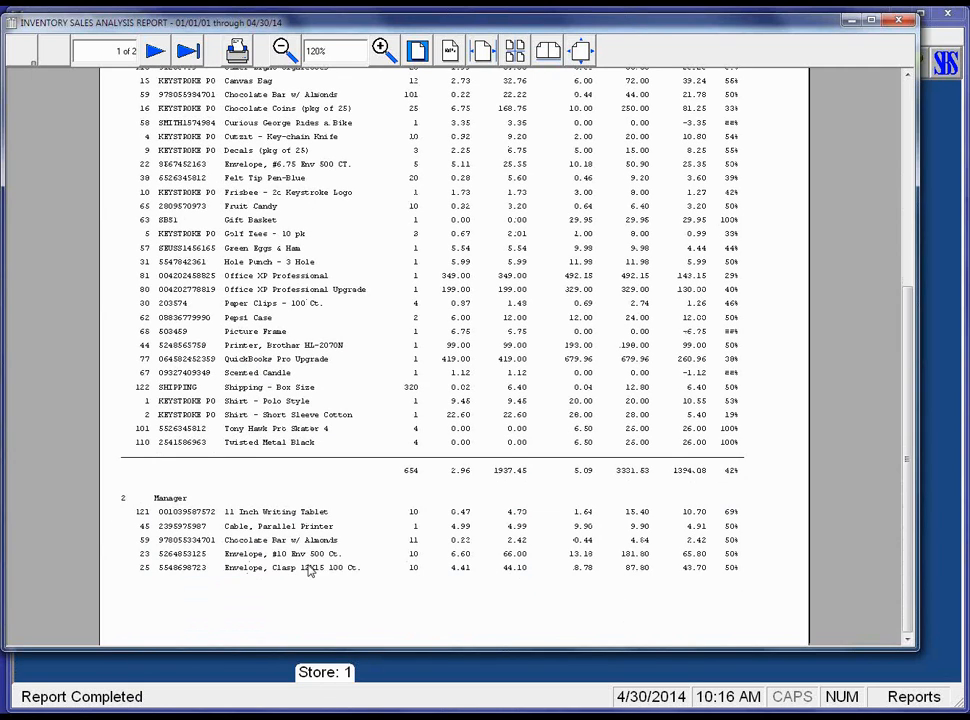
scroll(310, 565, down, 2)
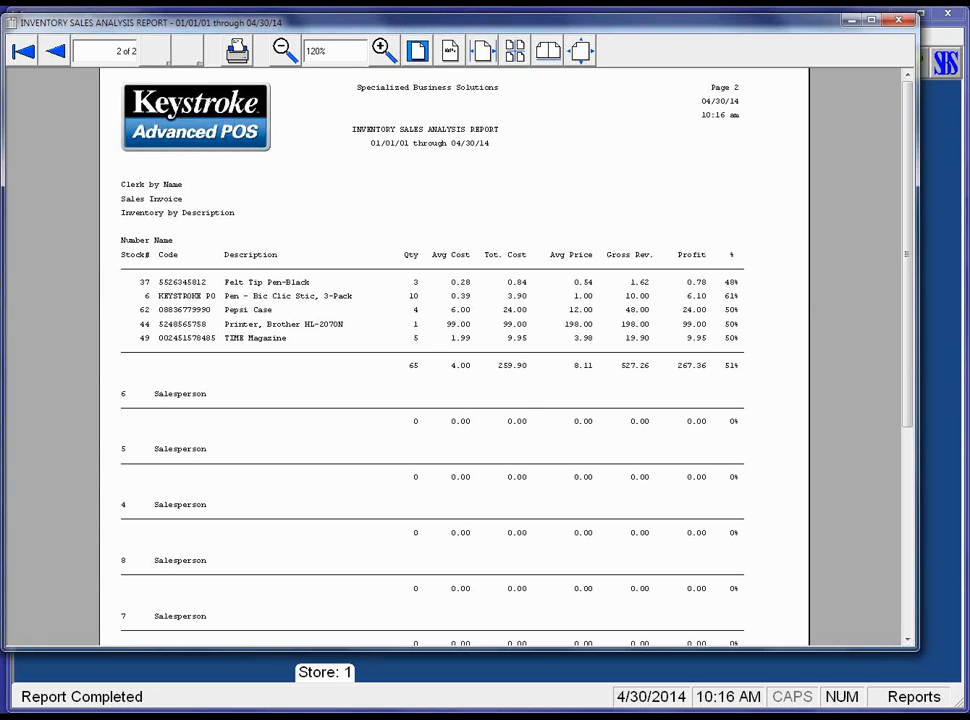
key(Escape)
key(alt+i)
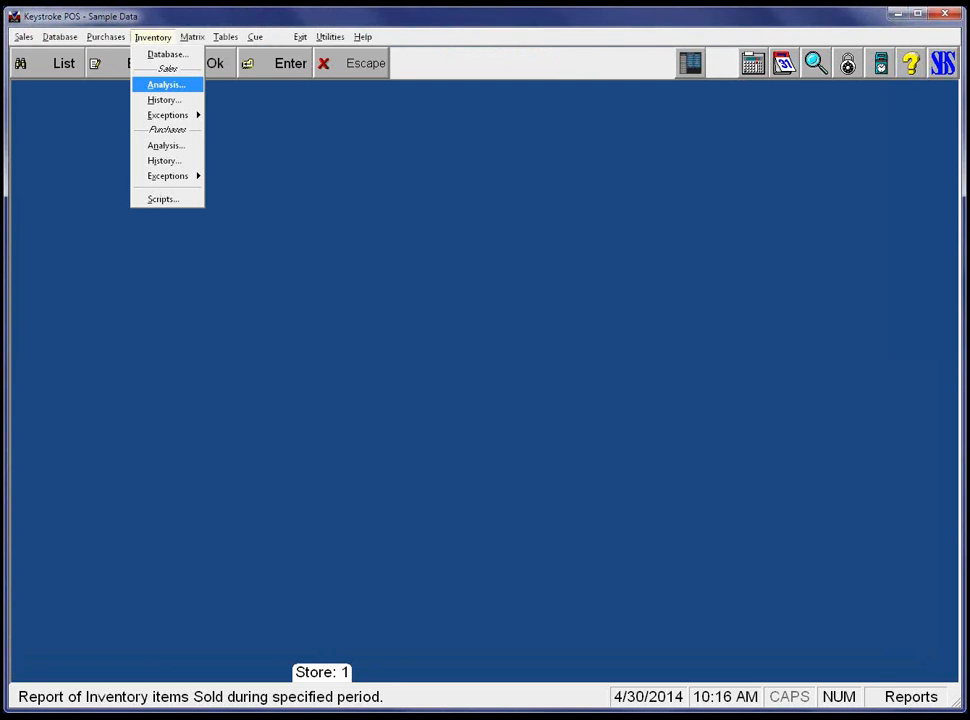
Load the Last Used sales analysis and change the first grouping from Clerk to None.
key(Return)
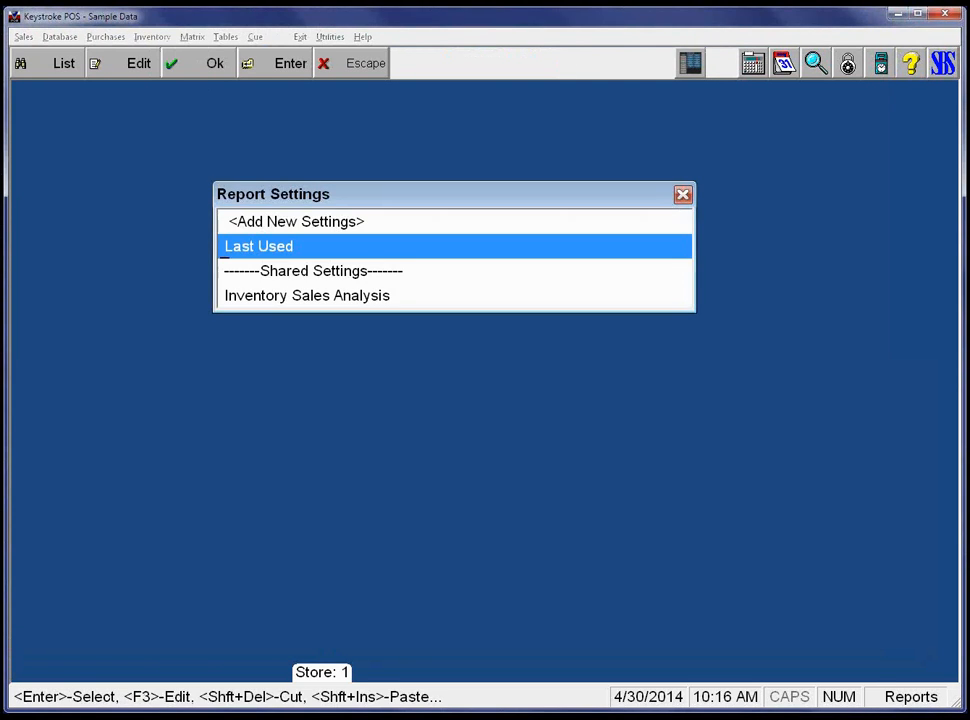
key(Return)
key(Down)
key(Down)
key(Down)
key(Down)
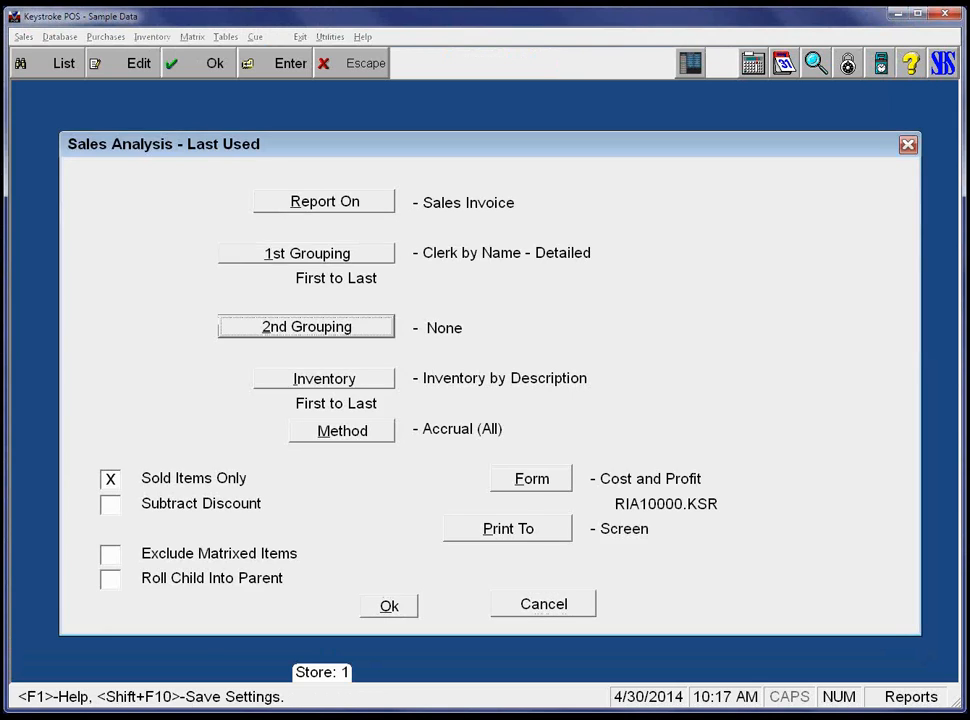
key(Up)
key(Return)
key(Down)
key(Down)
key(Up)
key(Return)
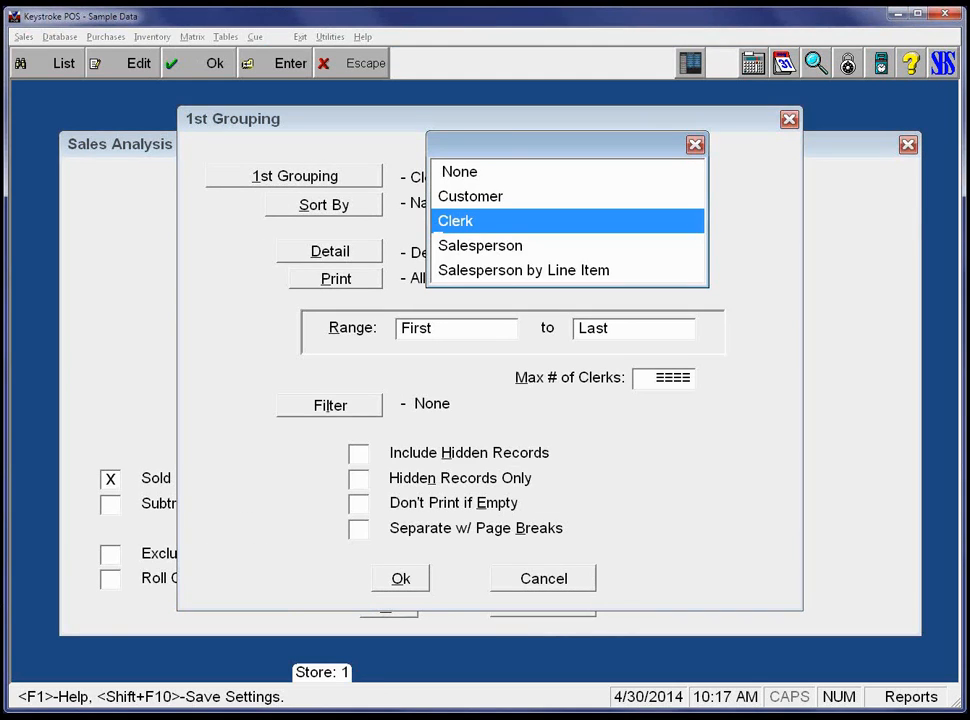
key(Up)
key(Up)
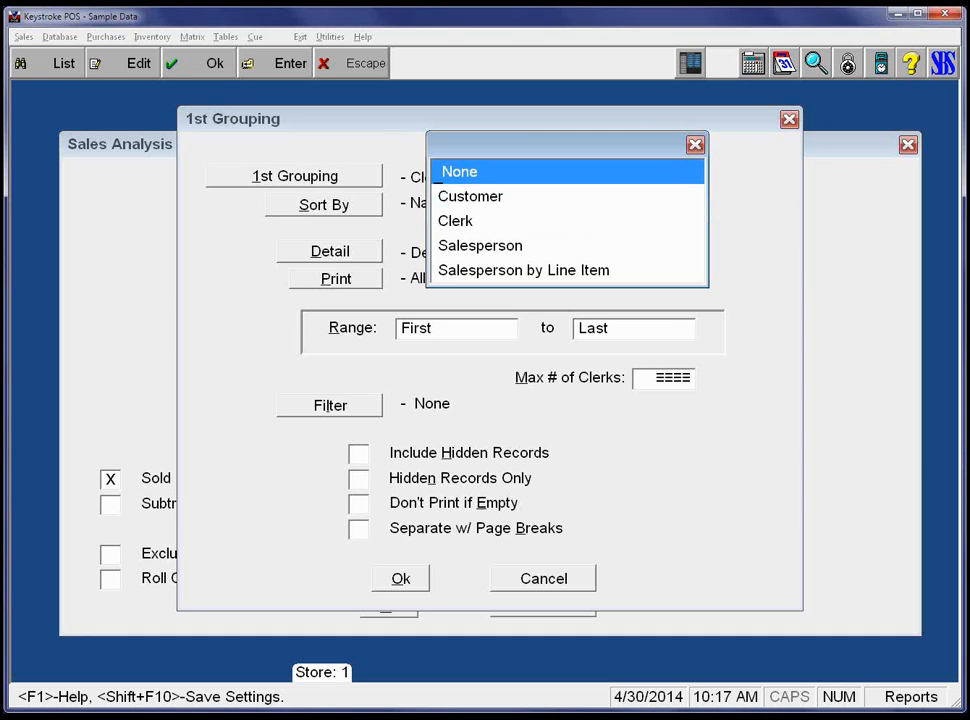
key(Return)
key(Return)
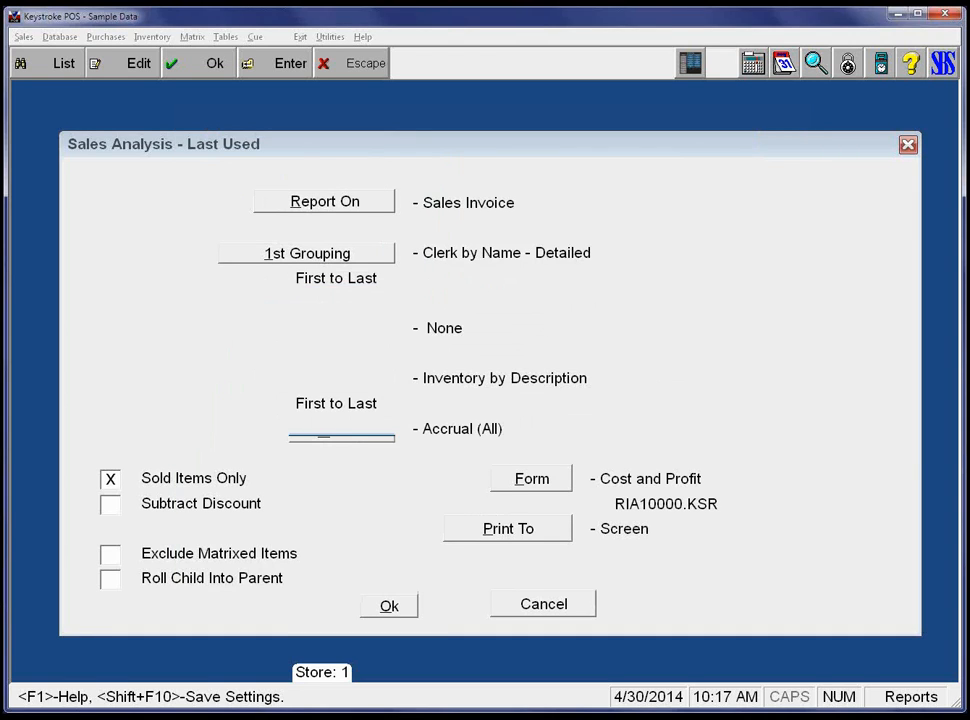
key(Tab)
Set the second grouping to Department, detailed by code, with Don't Print if Empty turned on.
key(Return)
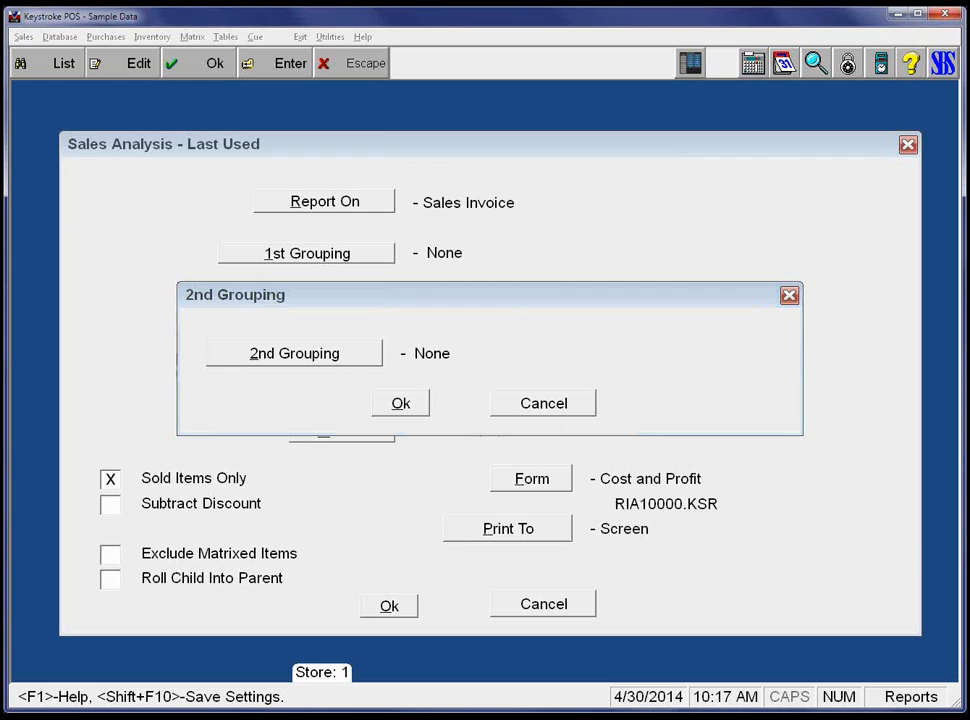
key(Return)
key(Down)
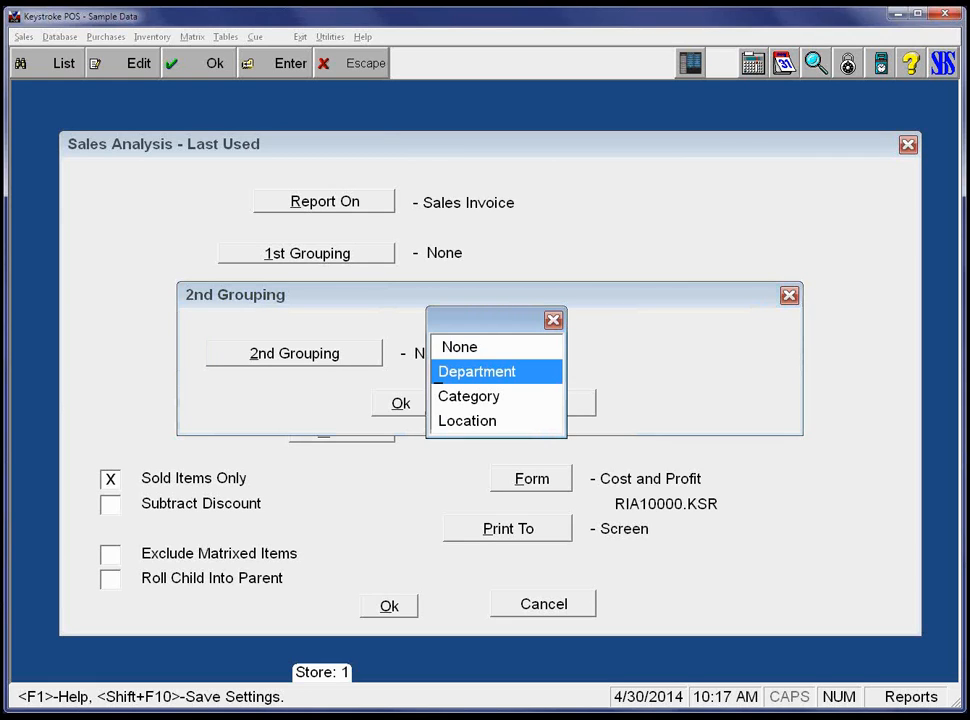
key(Return)
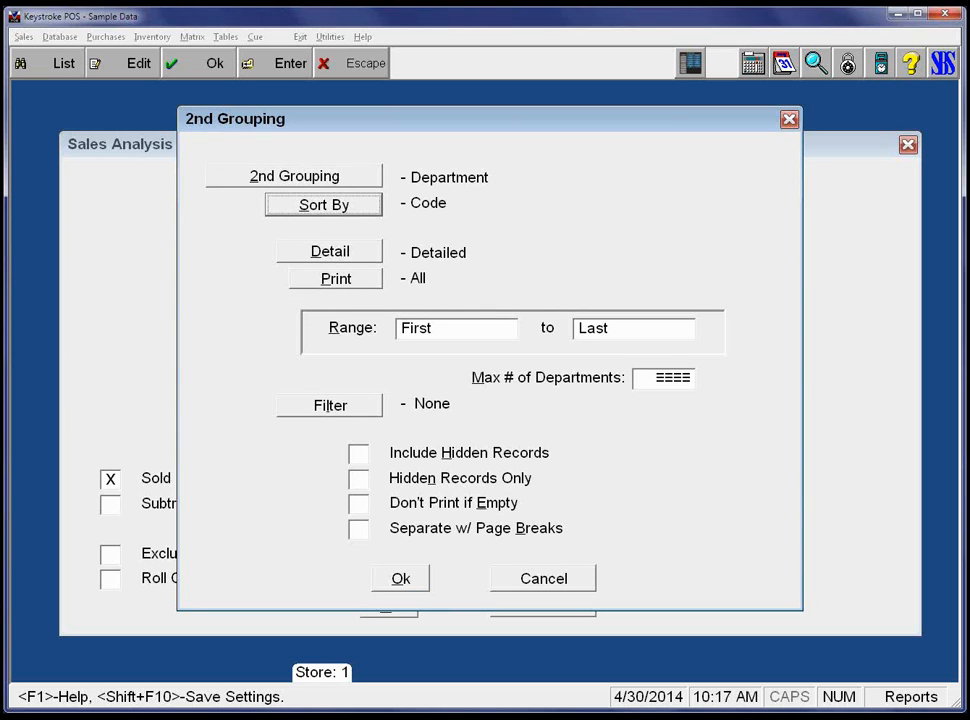
key(shift+Tab)
key(shift+Tab)
key(shift+Tab)
key(shift+Tab)
key(shift+Tab)
key(space)
key(Tab)
key(Tab)
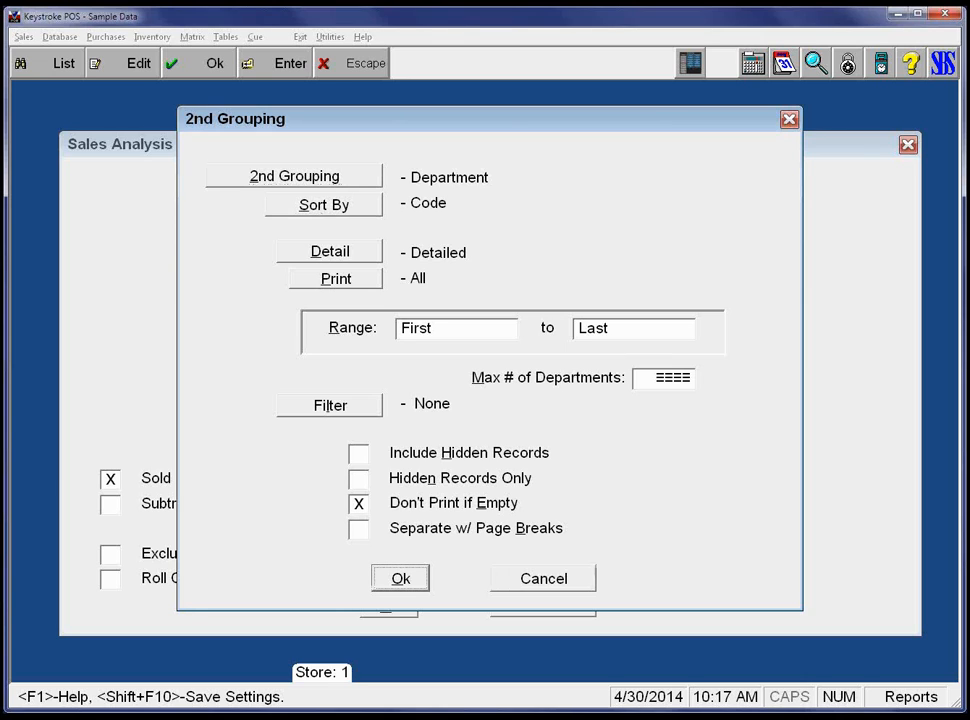
key(Return)
key(Tab)
key(Tab)
key(Tab)
key(Tab)
key(Tab)
key(Tab)
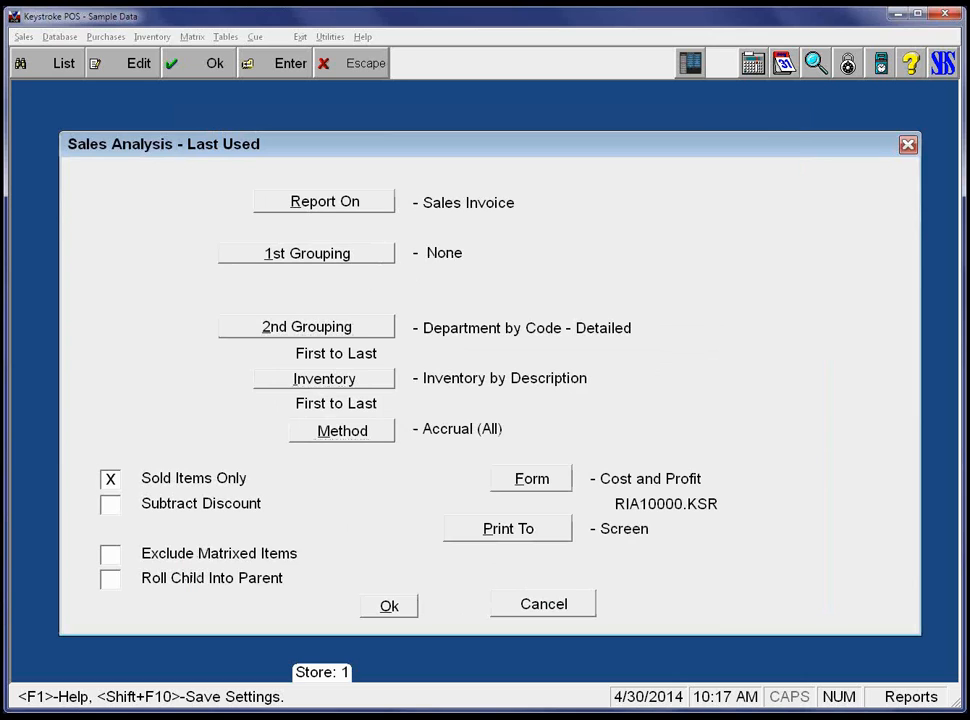
Generate the department-grouped sales analysis, look it over, and close the preview.
key(Return)
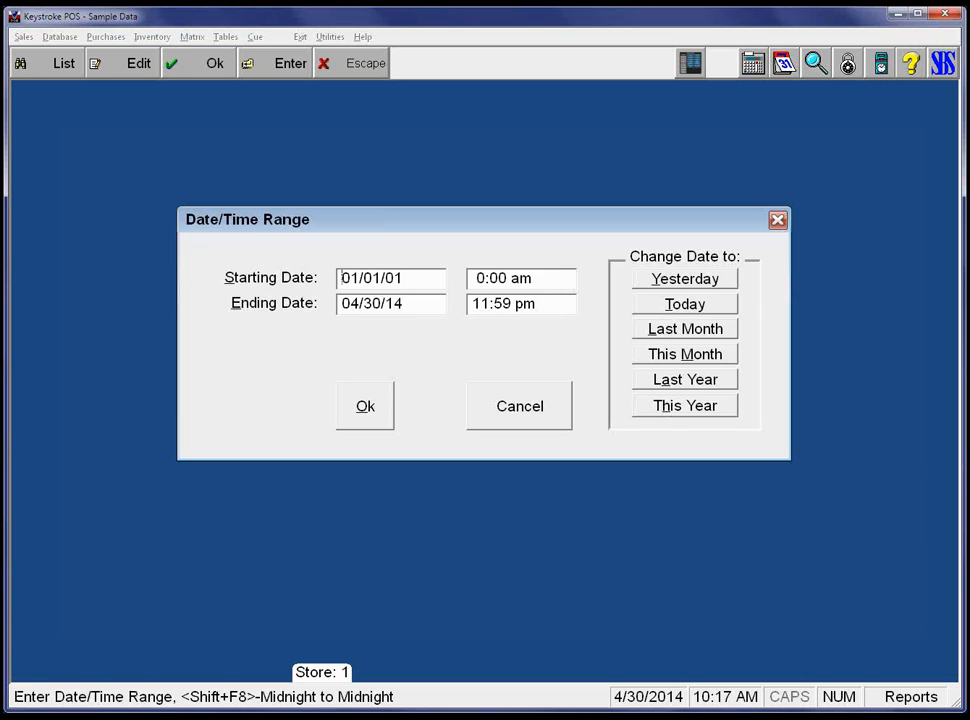
key(Return)
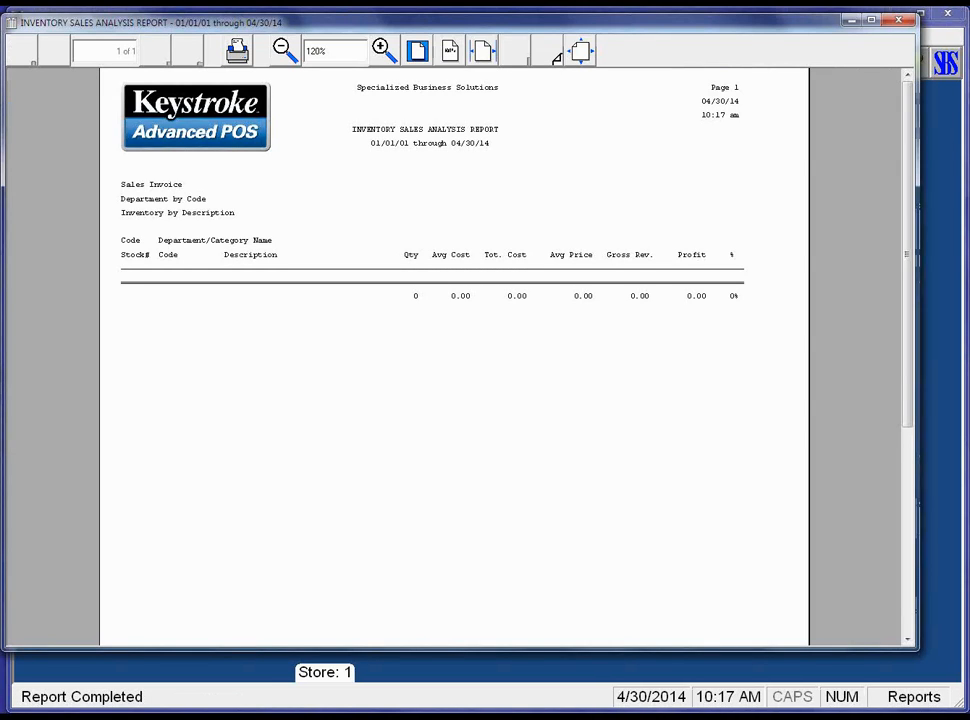
scroll(454, 356, down, 1)
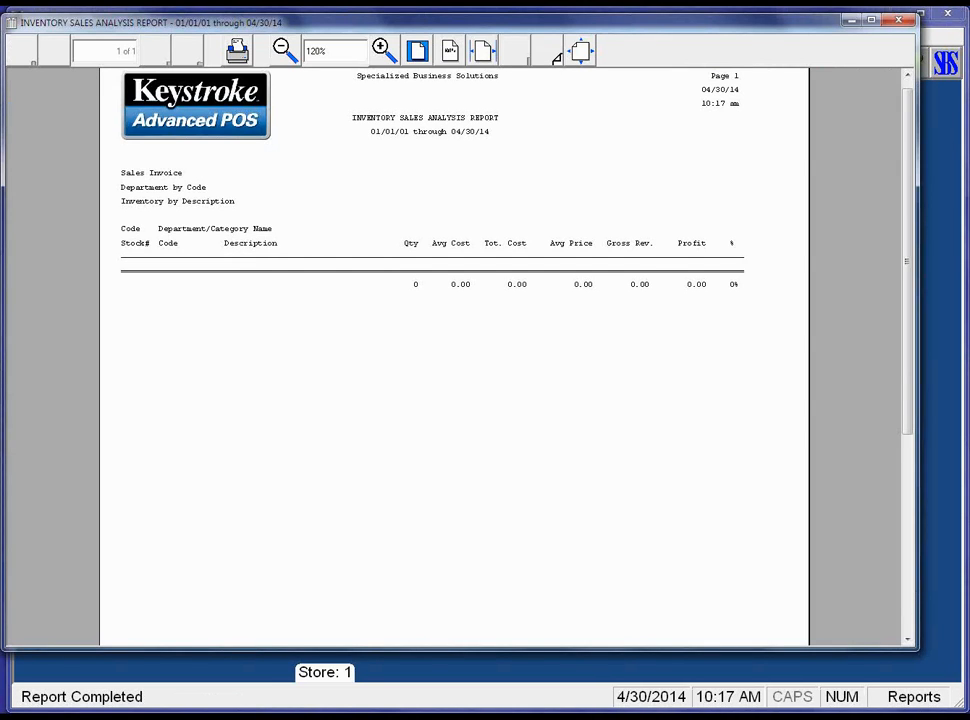
key(Escape)
Turn off Don't Print if Empty in the second grouping and rerun the analysis.
key(Return)
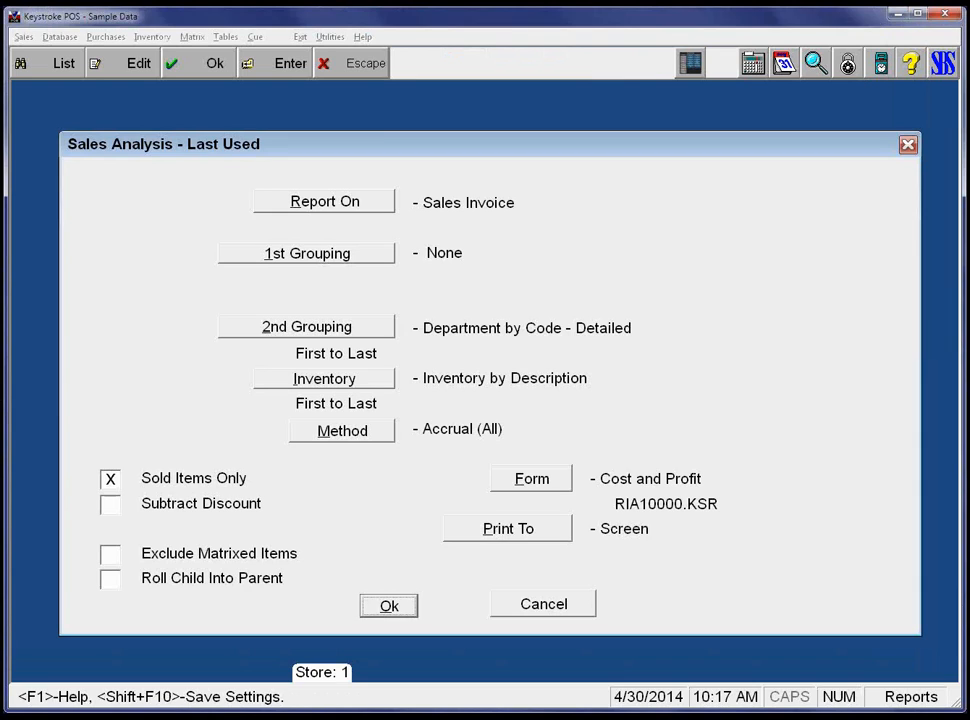
key(Tab)
key(Tab)
key(Tab)
key(Tab)
key(Return)
key(Up)
key(Up)
key(space)
key(Down)
key(Down)
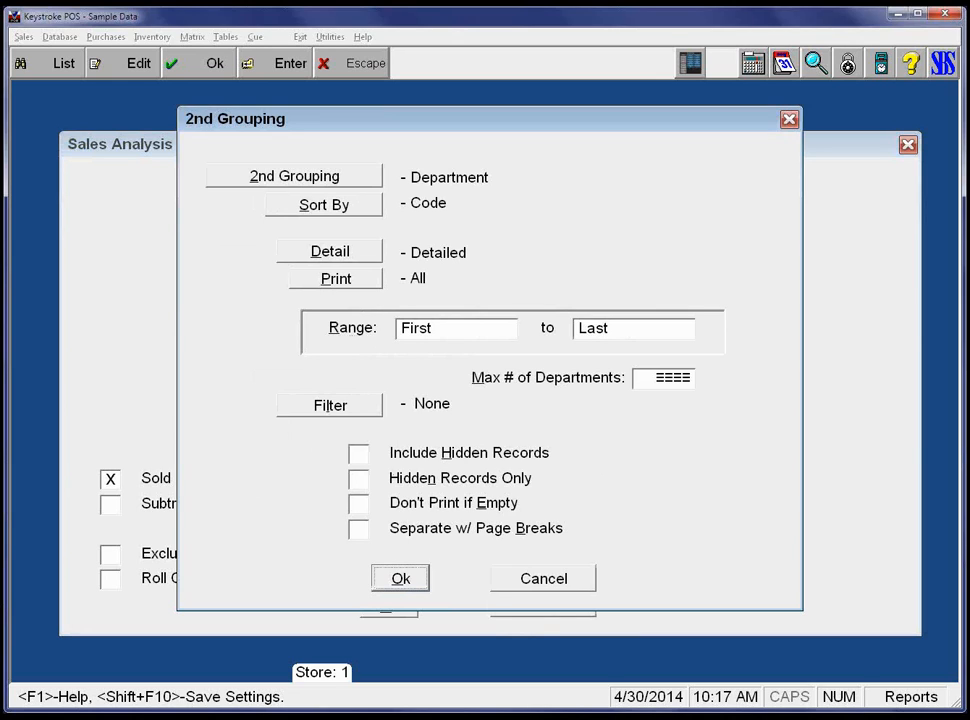
key(Return)
key(Down)
key(Down)
key(Down)
key(Down)
key(Down)
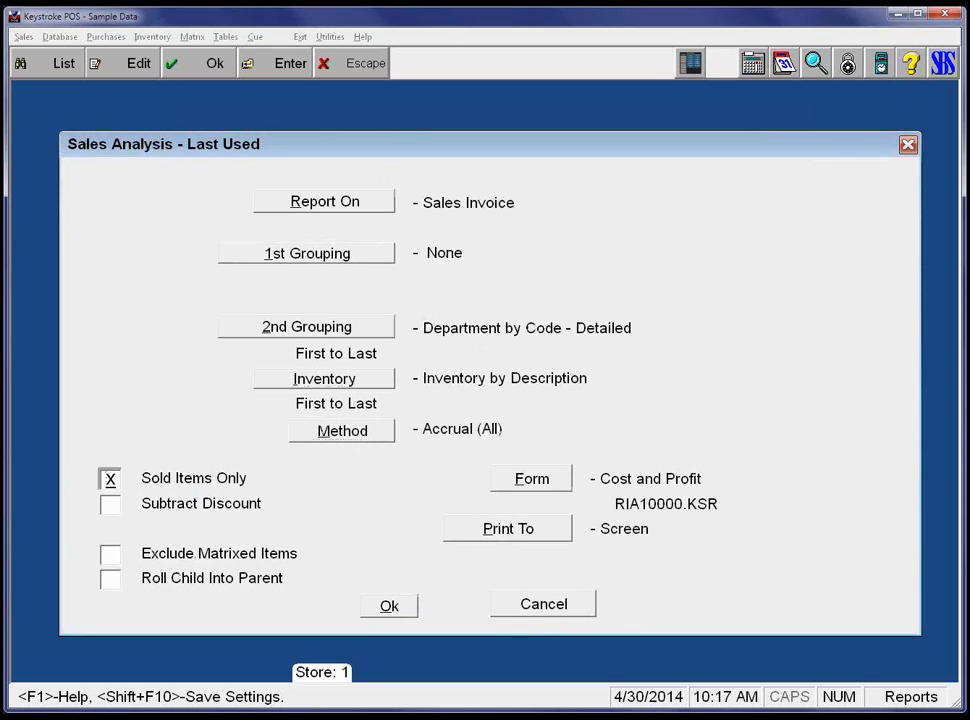
key(Down)
key(Down)
key(Down)
key(Down)
key(Return)
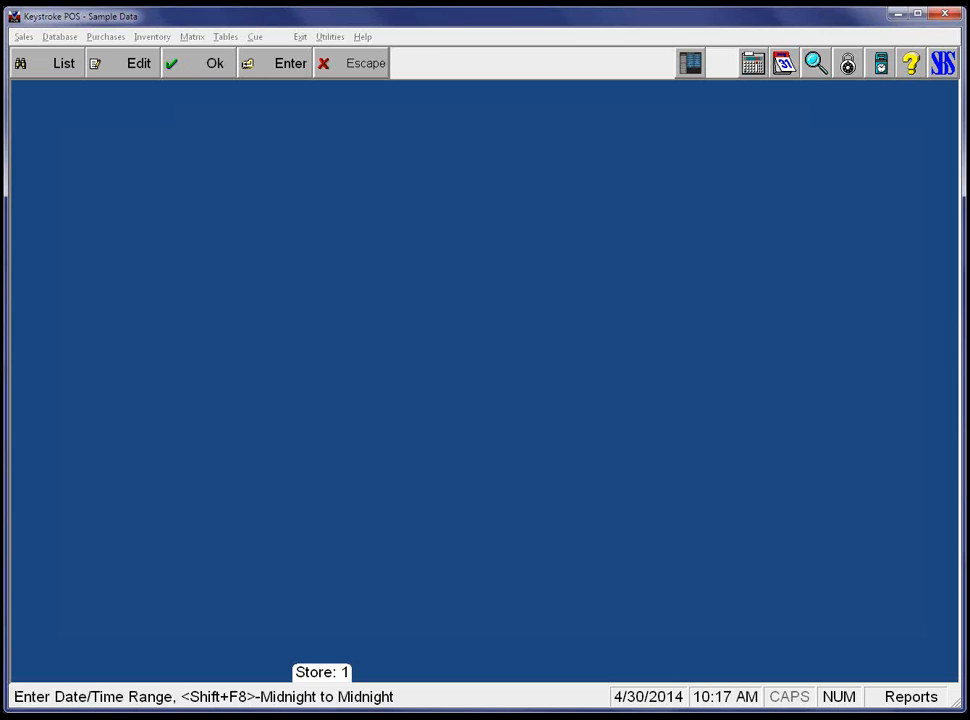
Generate the two-page analysis showing every department, including zero totals, page through it, and close it.
key(Return)
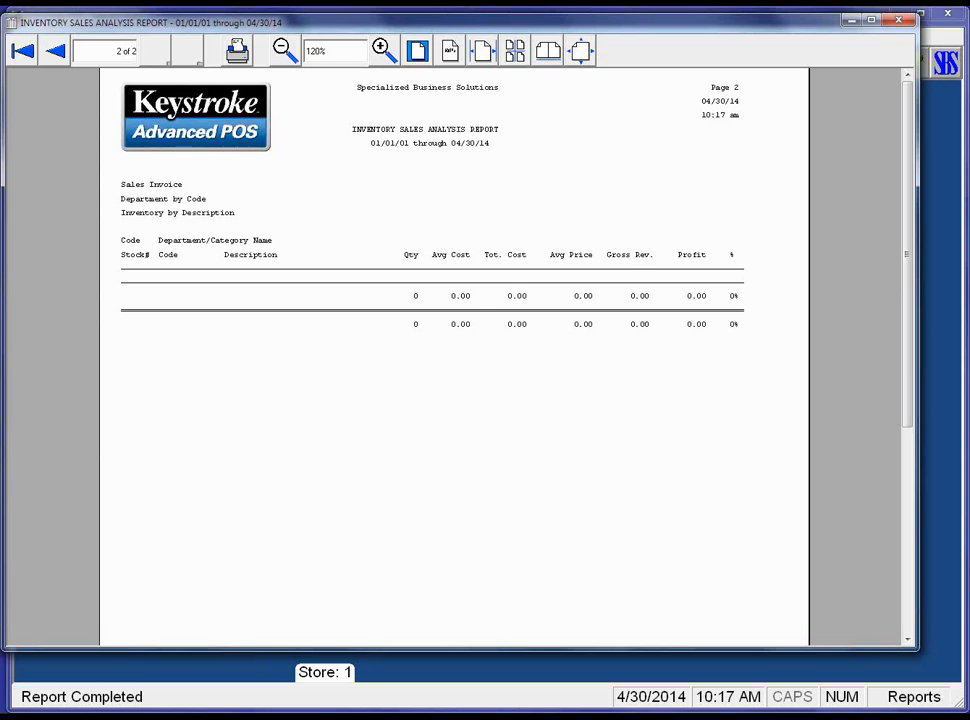
key(Page_Up)
key(Page_Up)
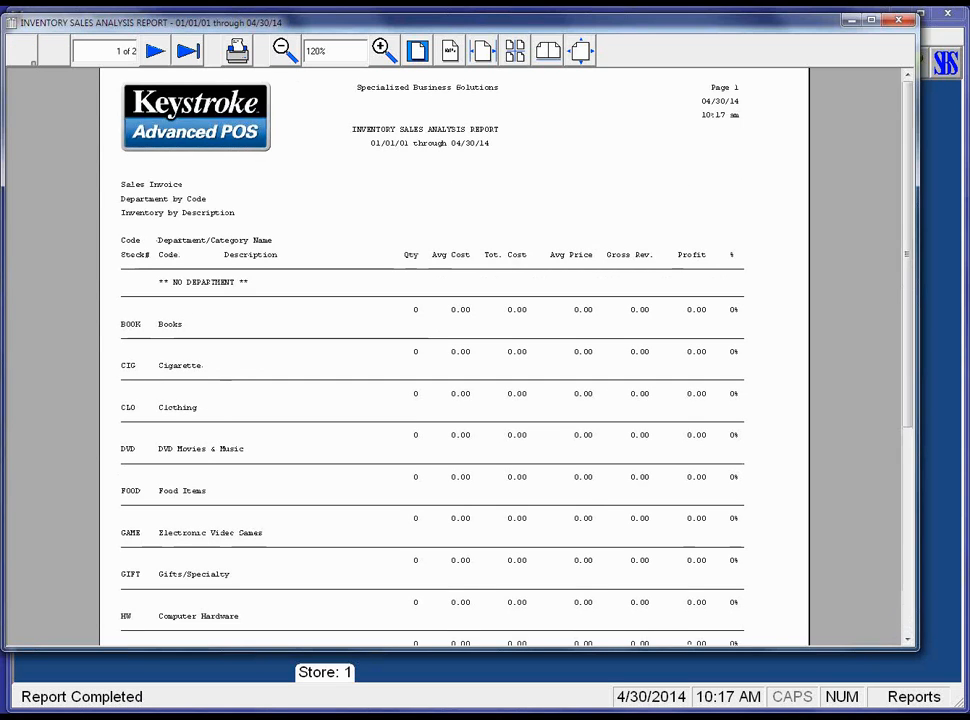
key(Page_Down)
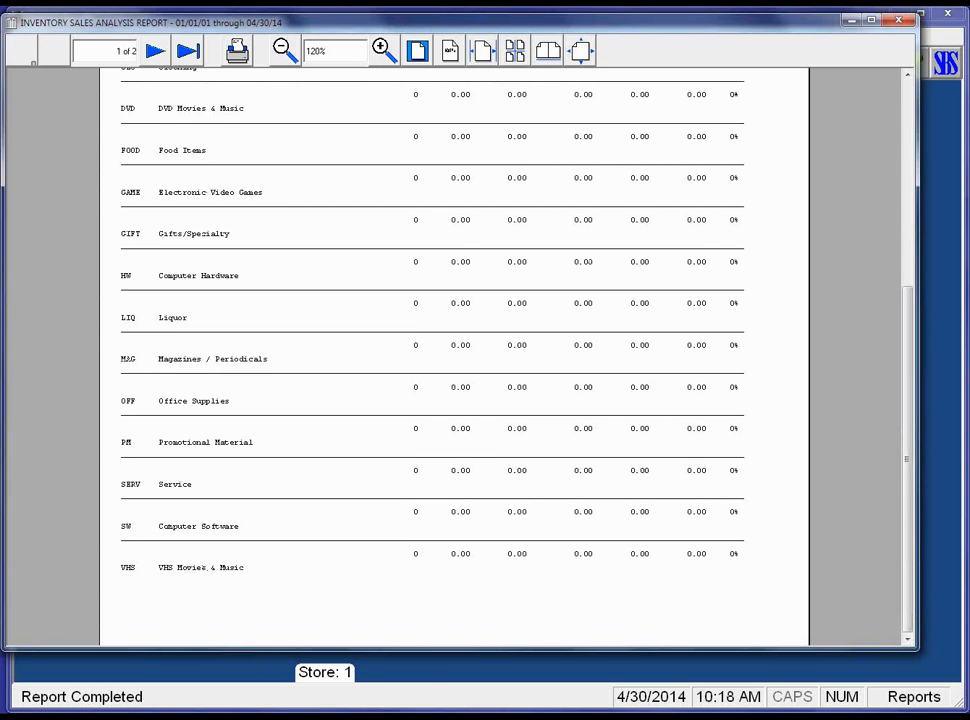
key(Page_Down)
key(Page_Up)
key(Page_Up)
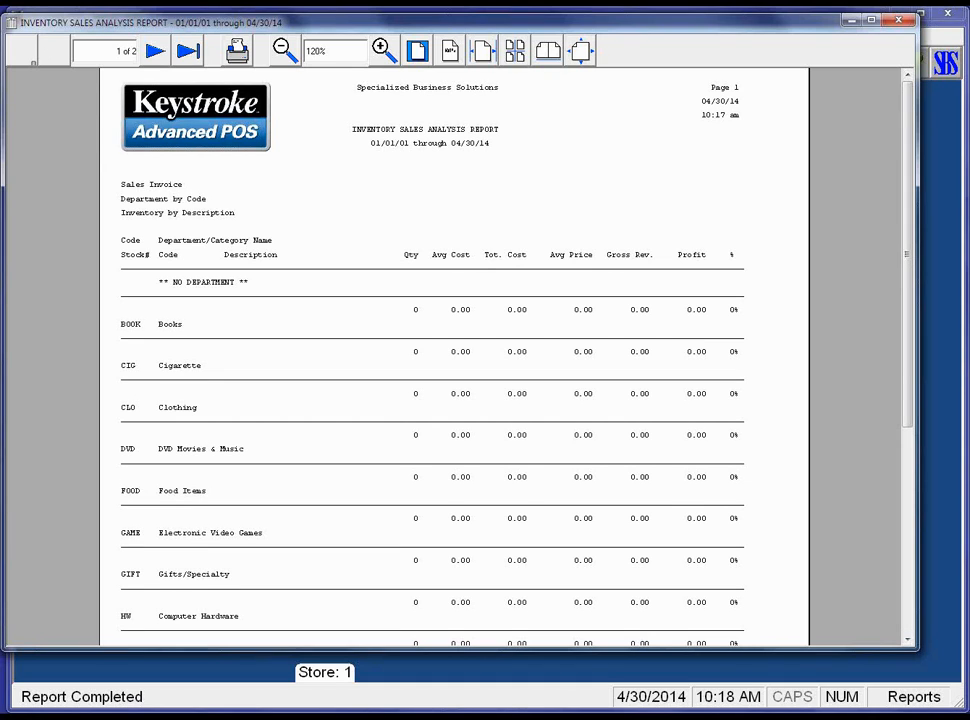
key(Escape)
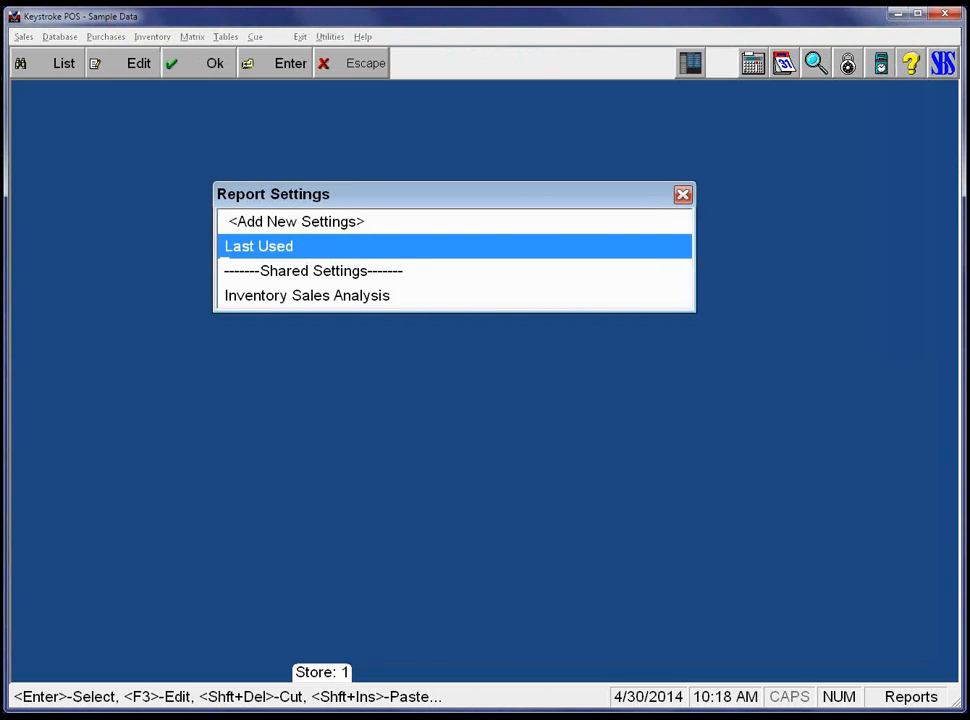
Check the second grouping settings, close Sales Analysis unchanged, and return to the inventory reports list.
key(Return)
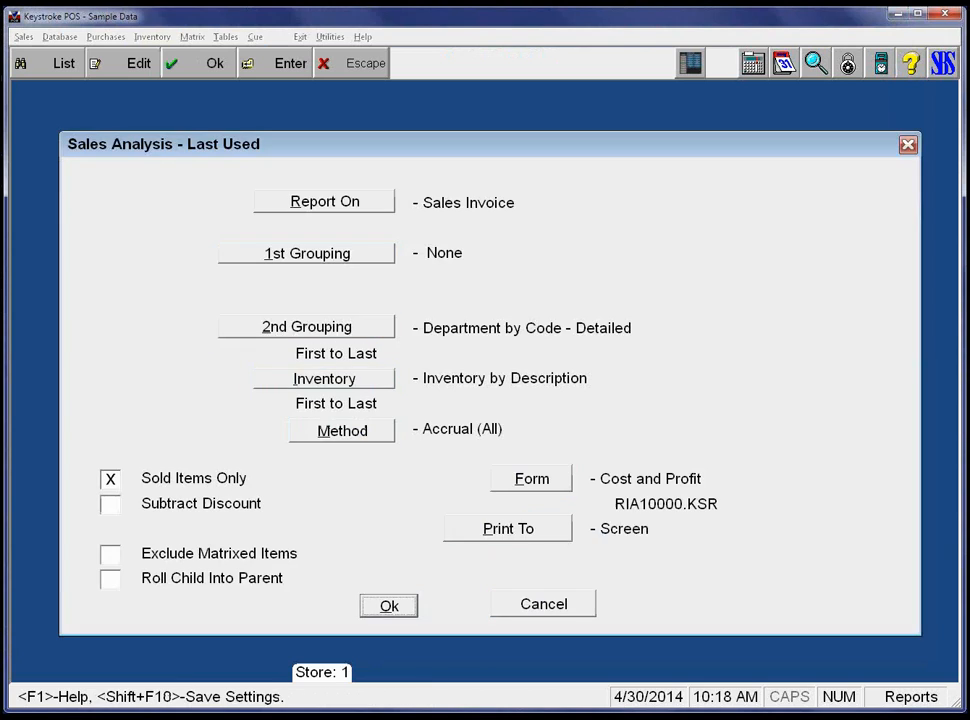
key(Up)
key(Up)
key(Up)
key(Up)
key(Up)
key(Up)
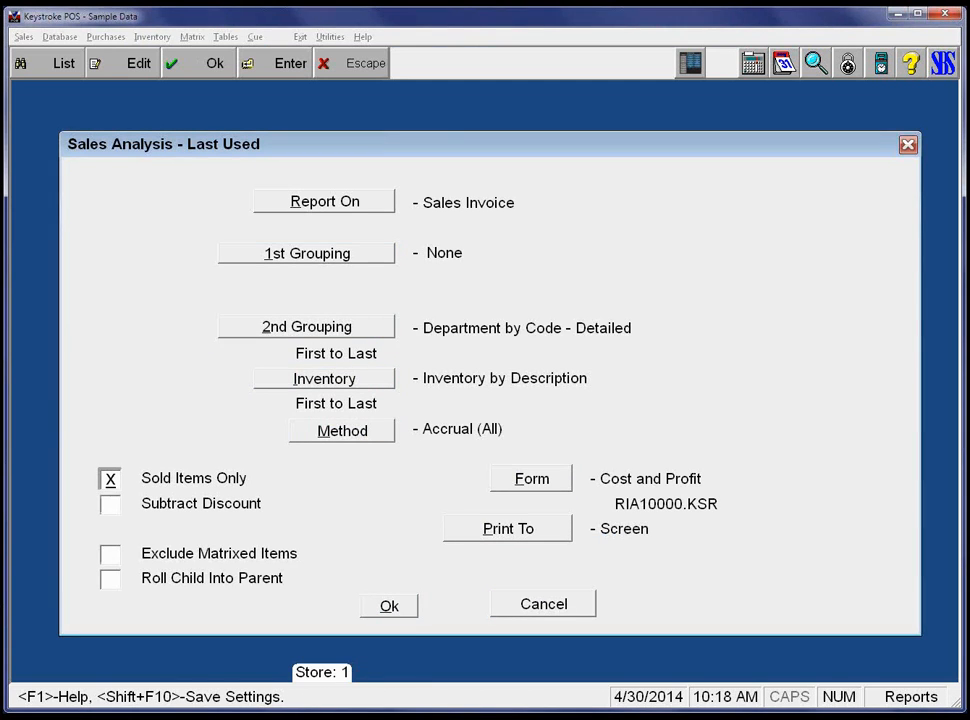
key(Up)
key(Up)
key(Up)
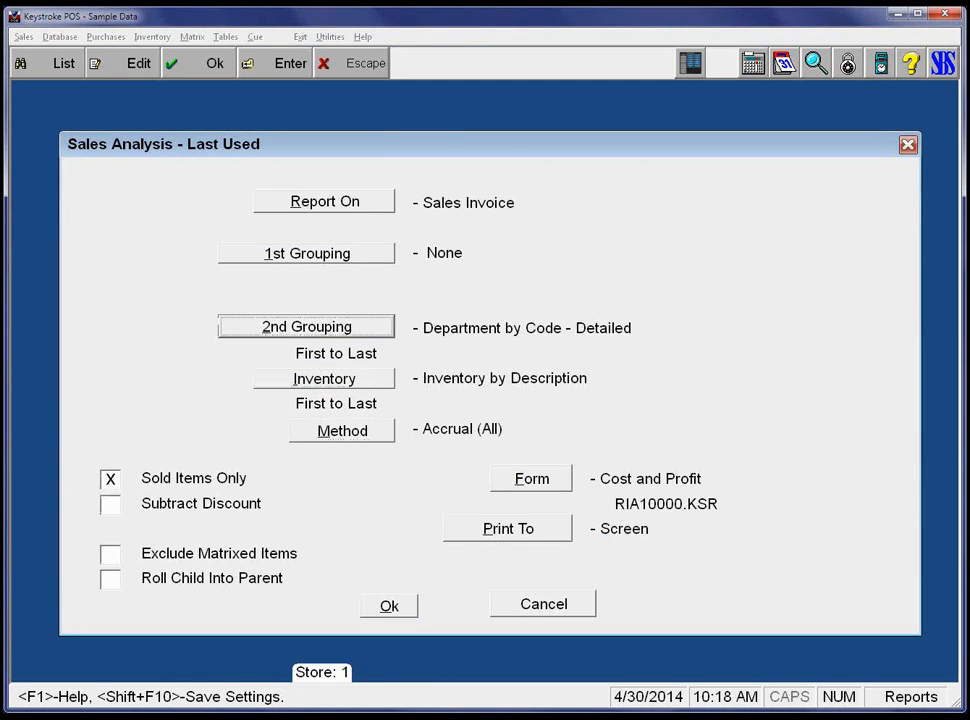
key(Return)
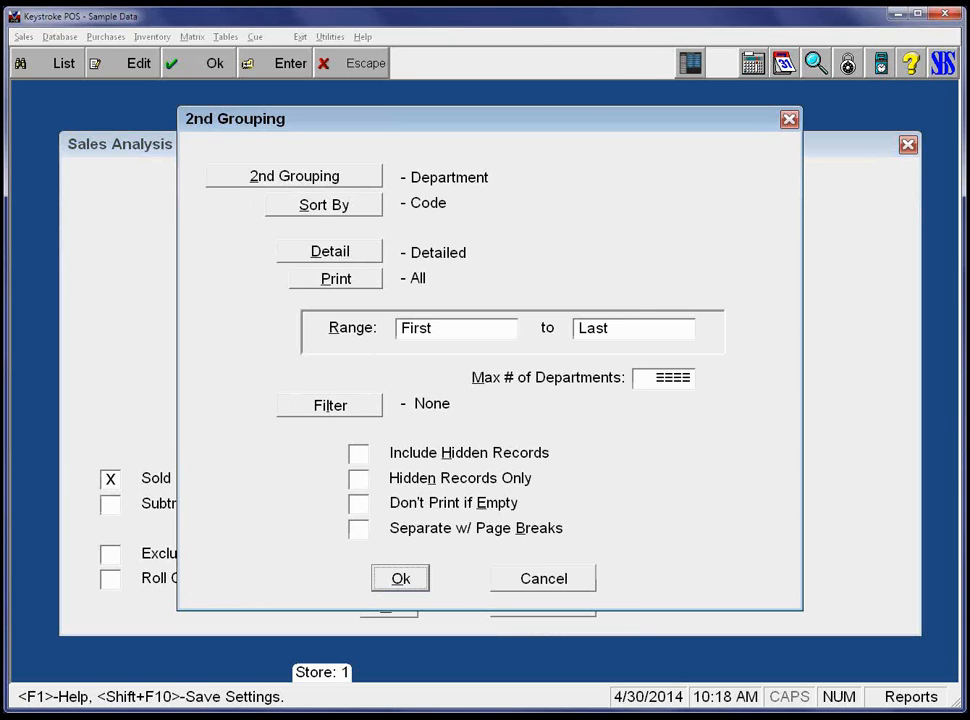
key(Escape)
key(Escape)
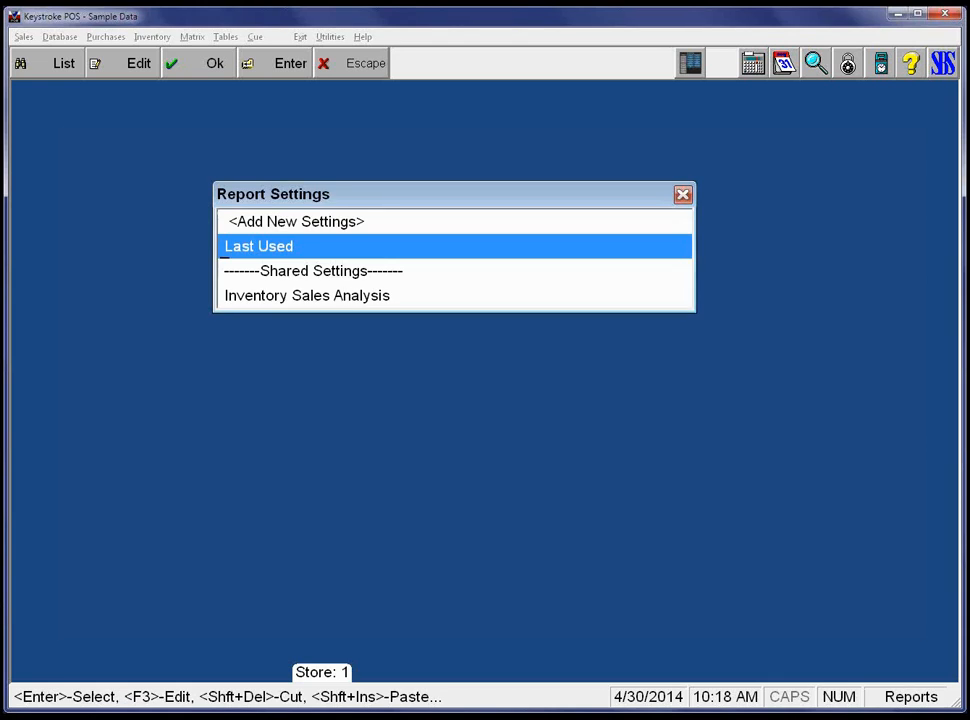
key(Escape)
click(153, 37)
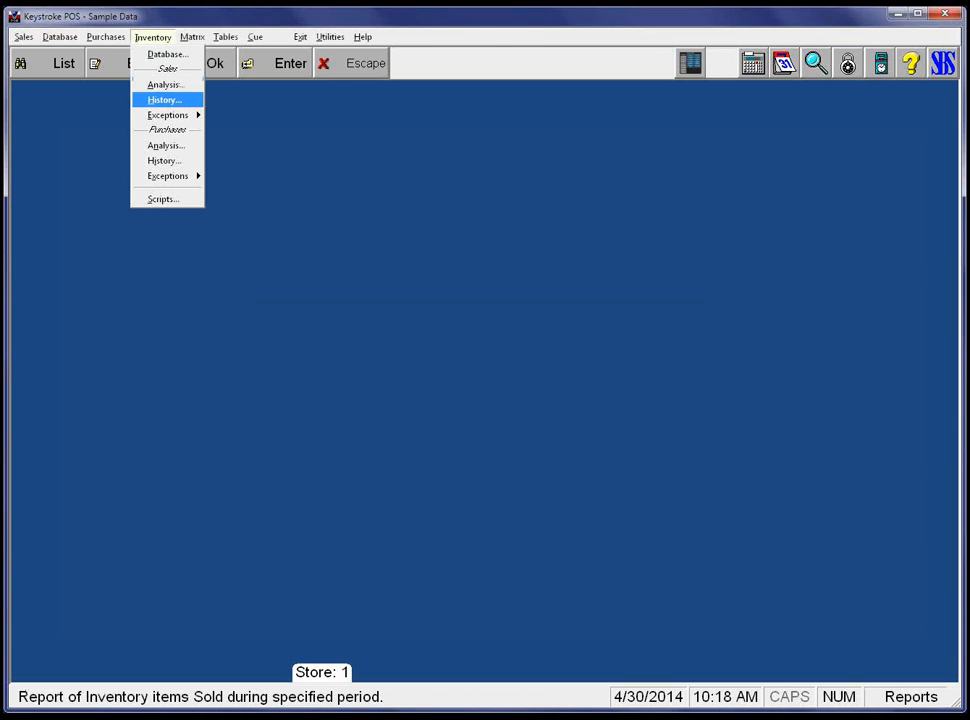
Run Inventory Sales History with the Sales History form to Screen for 01/01/01–04/30/14.
key(Return)
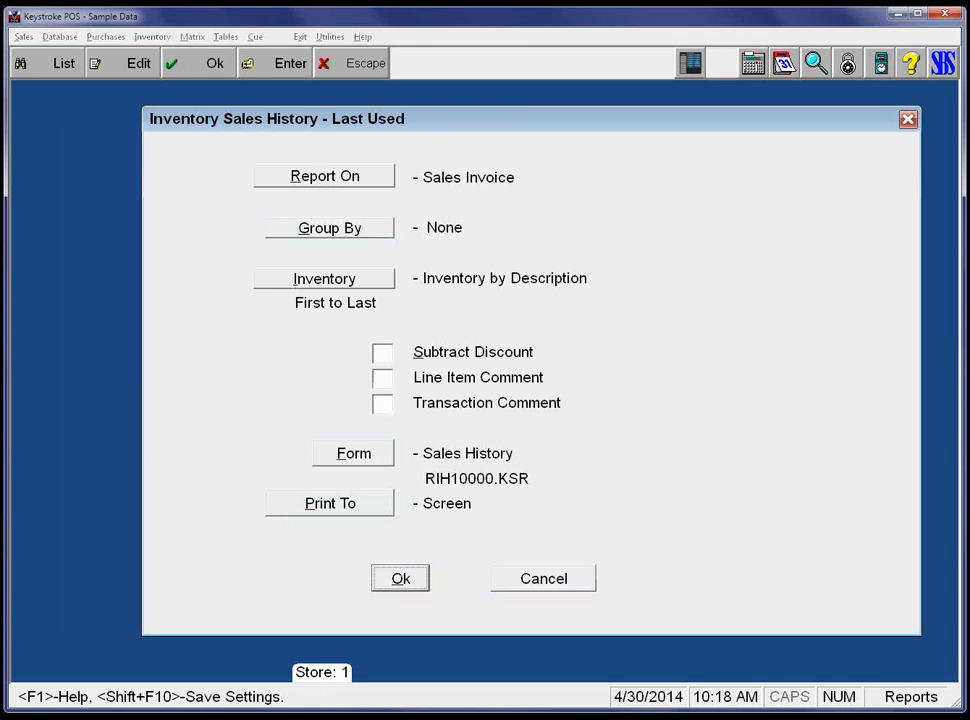
key(alt+i)
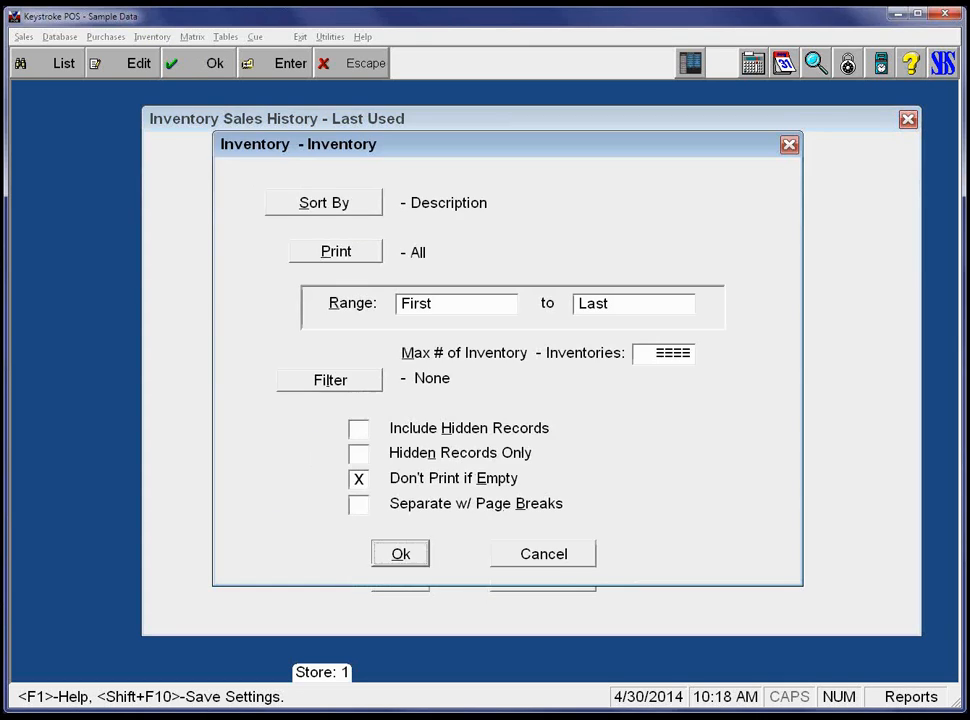
key(Return)
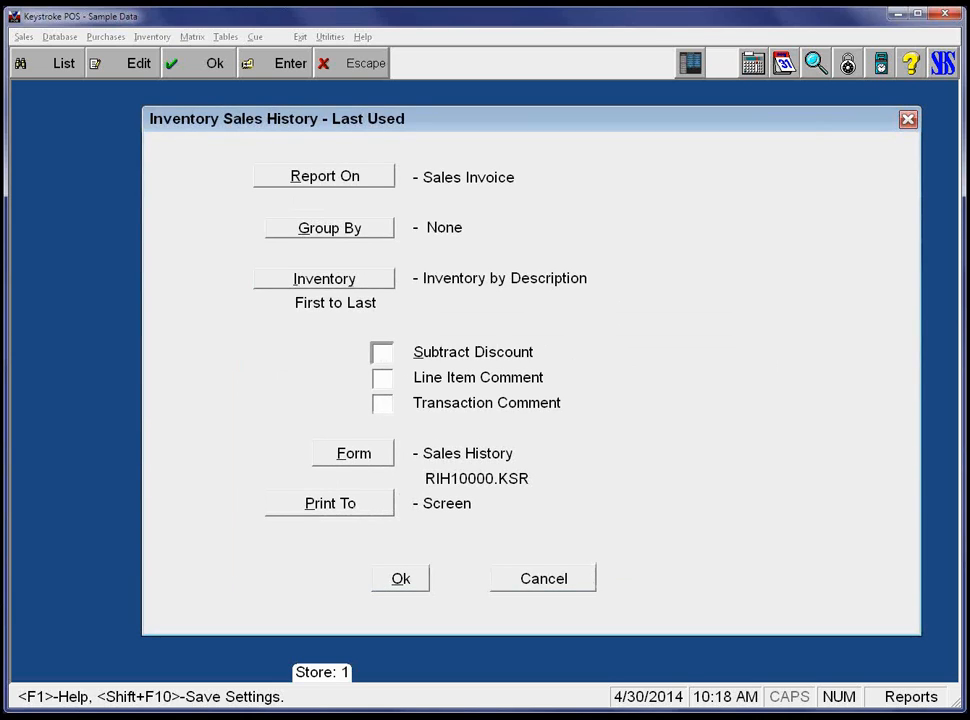
key(Tab)
key(Tab)
key(Tab)
key(Tab)
key(Tab)
key(Return)
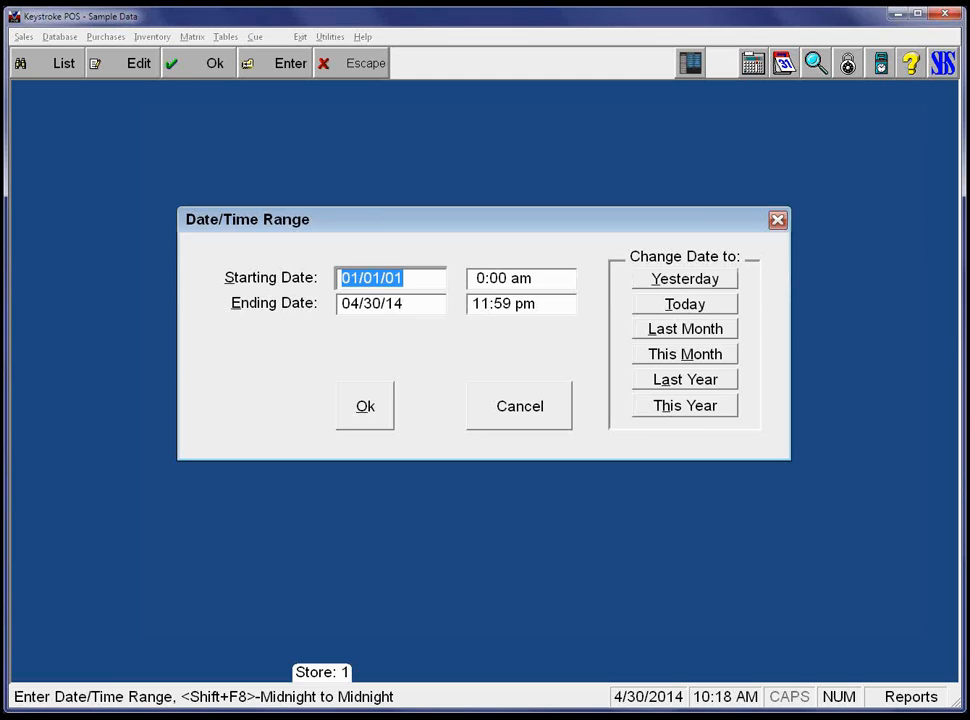
key(Return)
key(Return)
key(Return)
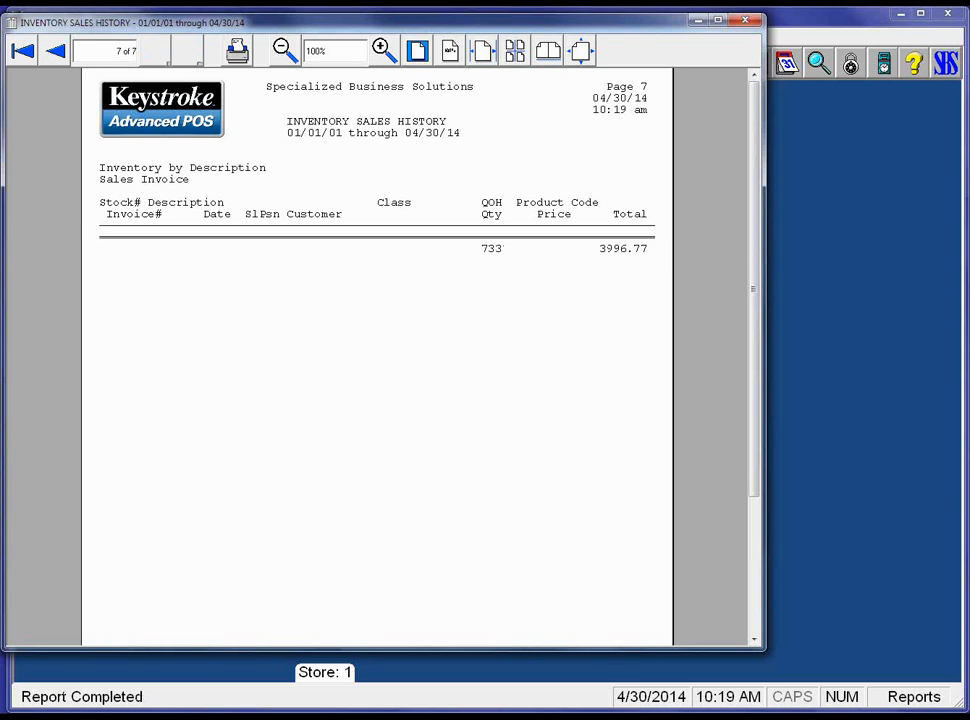
Review the 7-page sales history report from page 1, then close the preview.
click(31, 50)
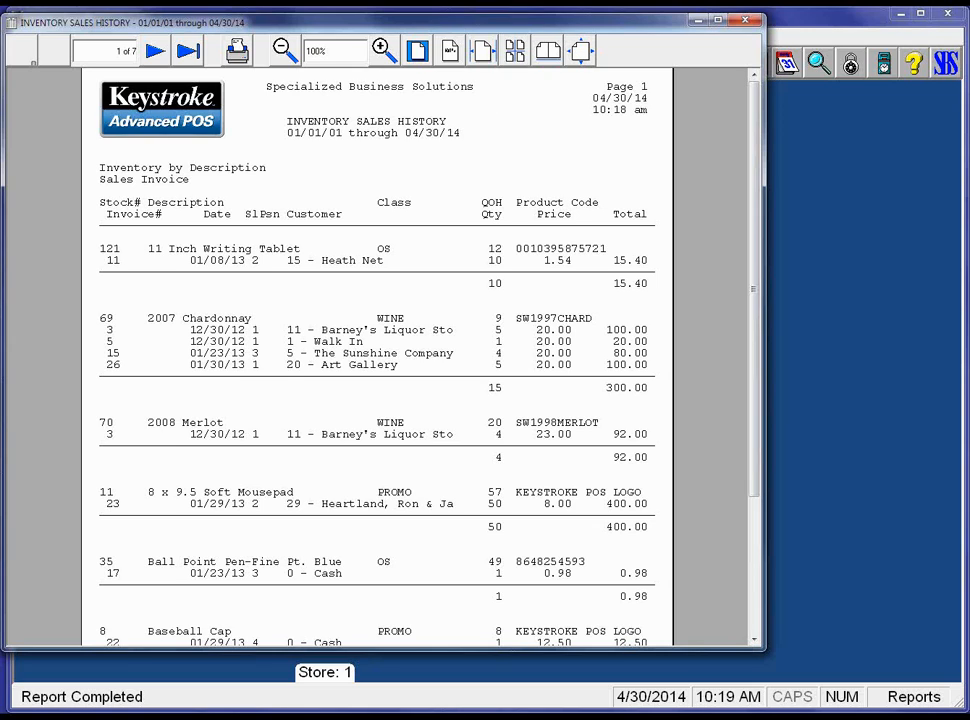
key(Escape)
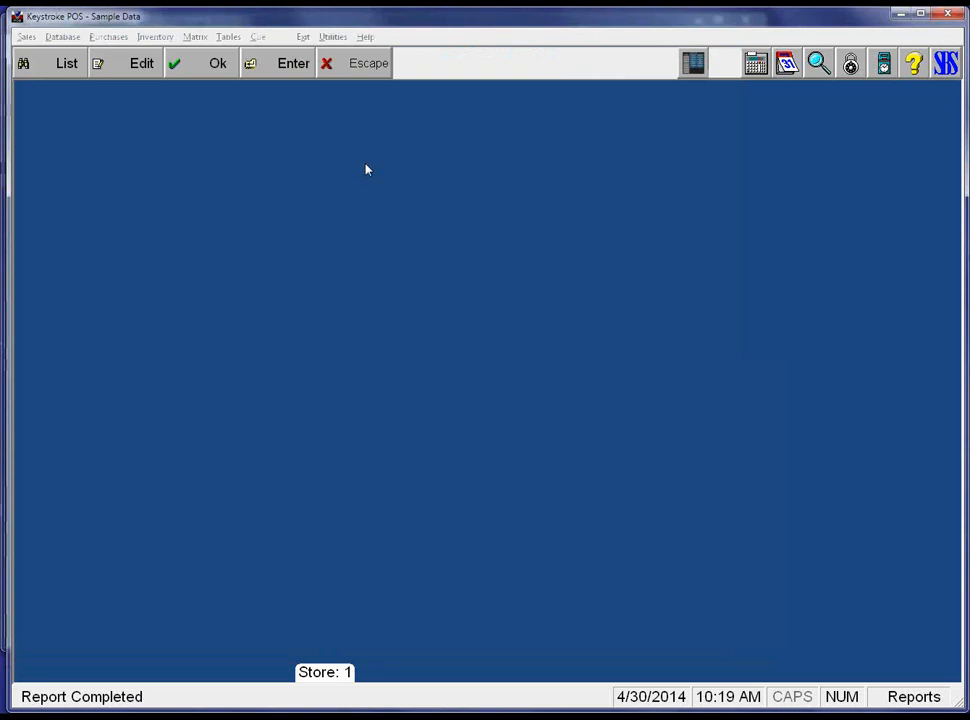
Review the grouping options of Inventory Sales History and keep no grouping.
key(Tab)
key(Tab)
key(Tab)
key(Return)
key(Tab)
key(Tab)
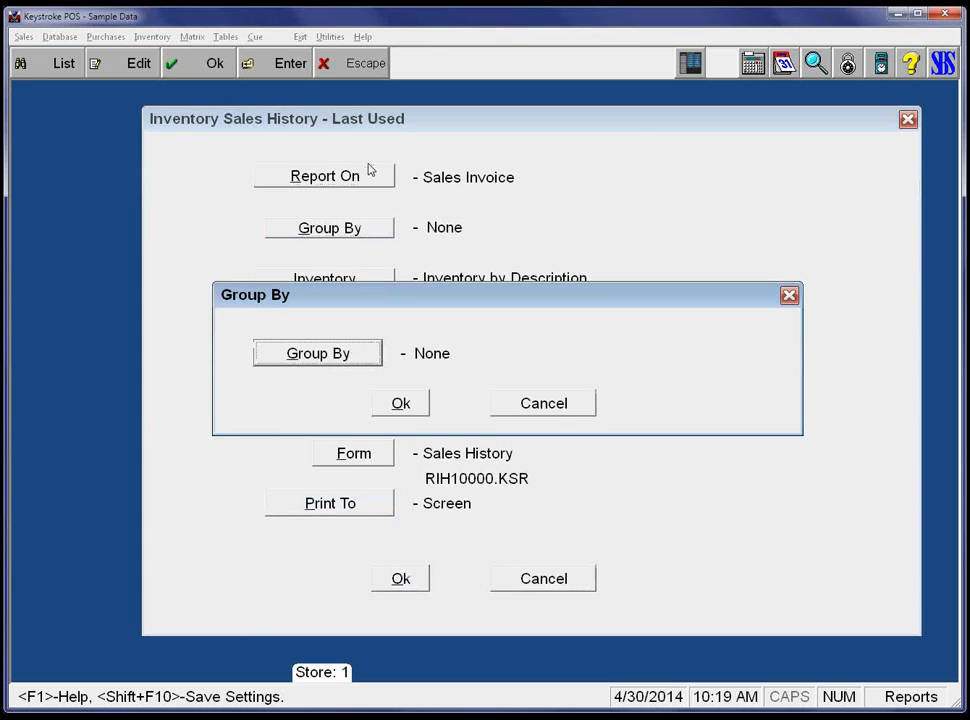
key(Return)
key(Return)
key(Escape)
key(Tab)
key(Return)
Check that the inventory range still runs from First to Last.
key(Tab)
key(Tab)
key(Tab)
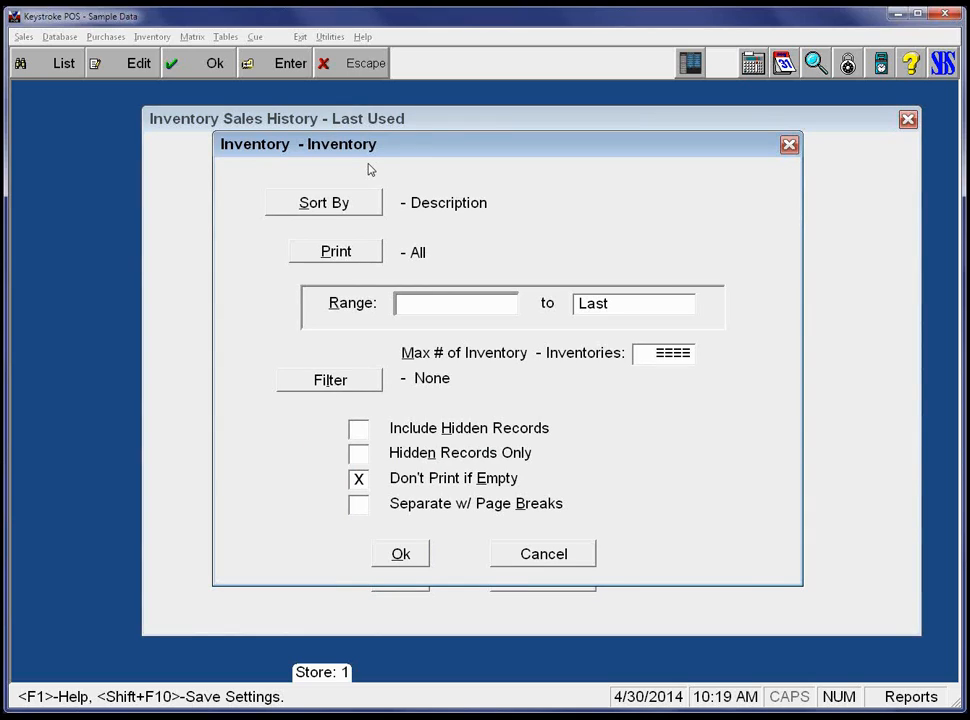
key(Tab)
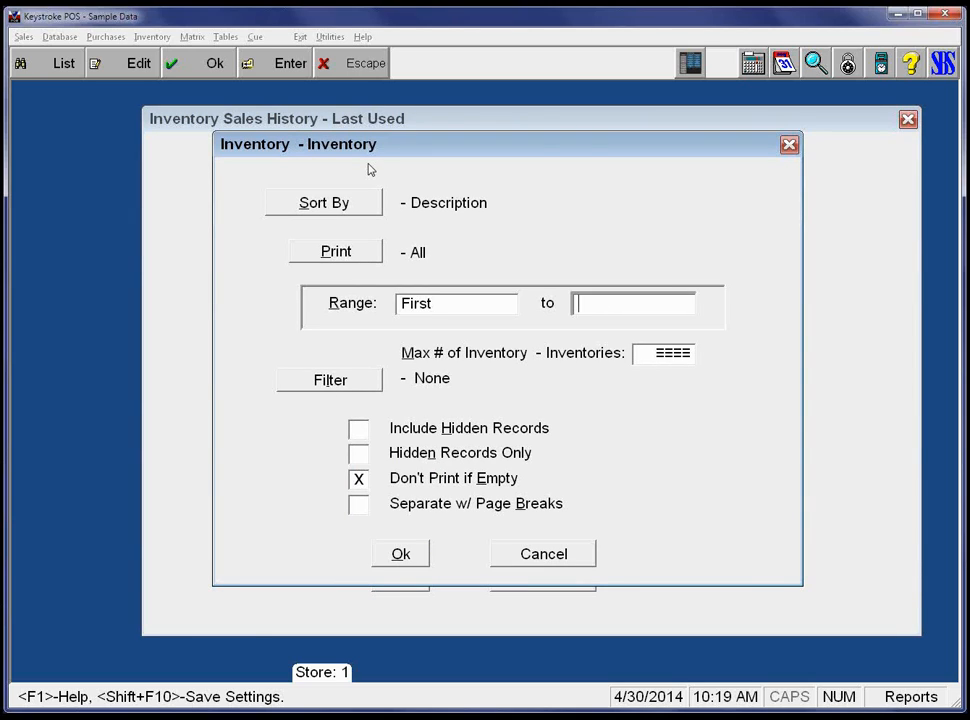
key(shift+Tab)
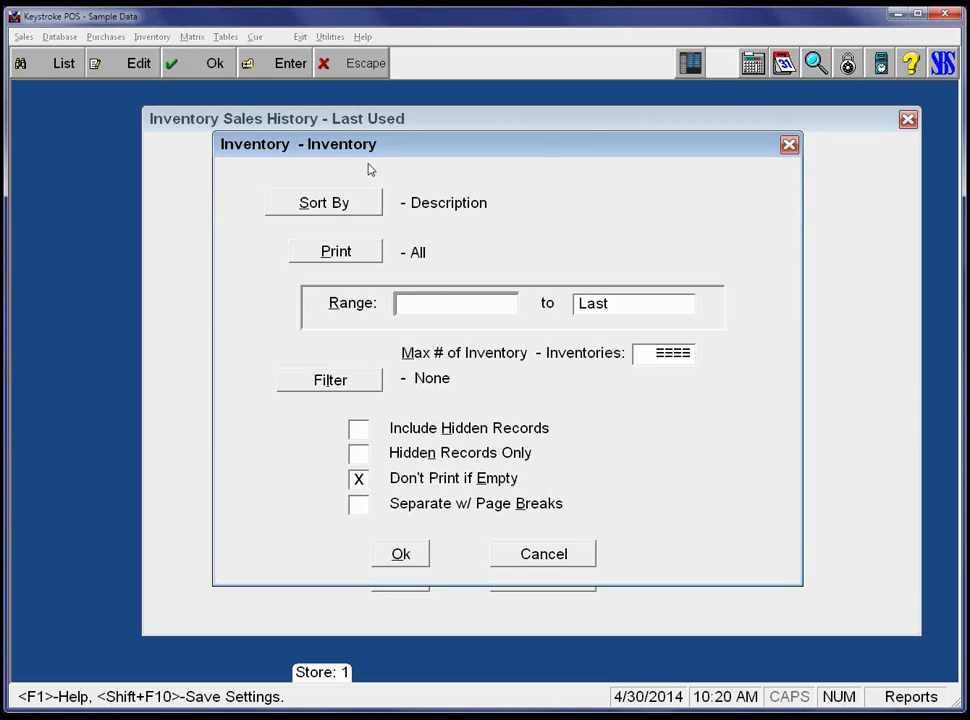
key(shift+Tab)
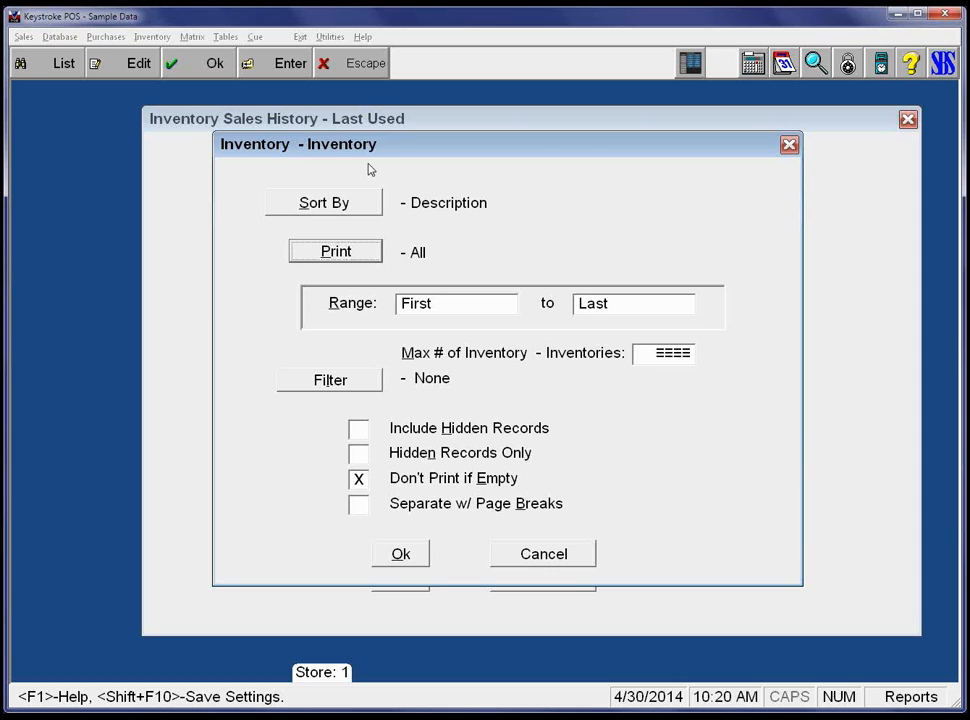
key(shift+Tab)
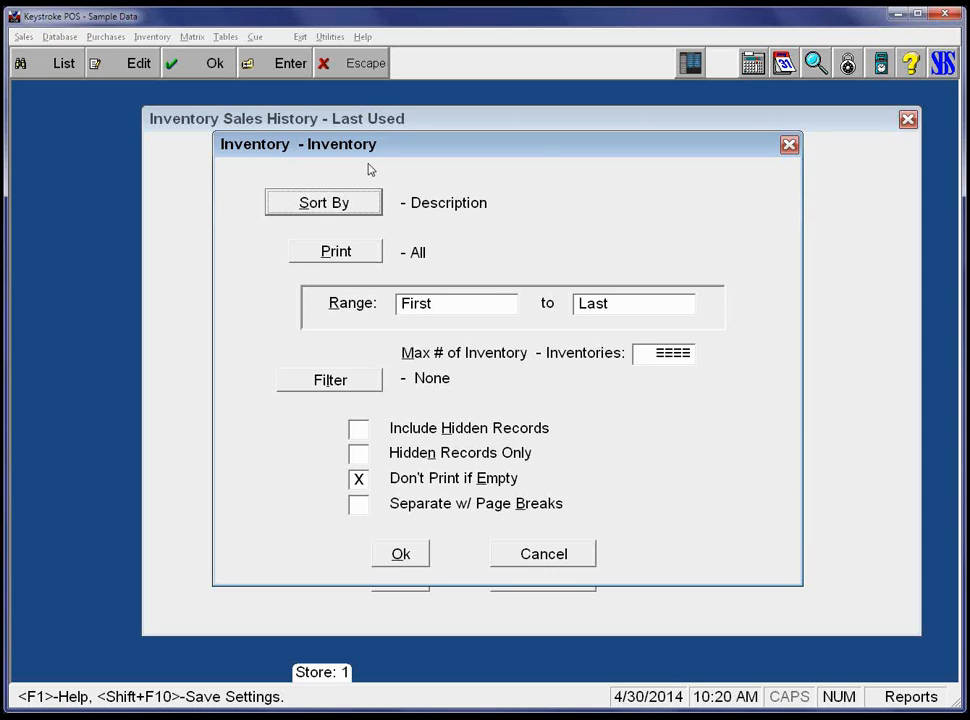
key(Tab)
key(Tab)
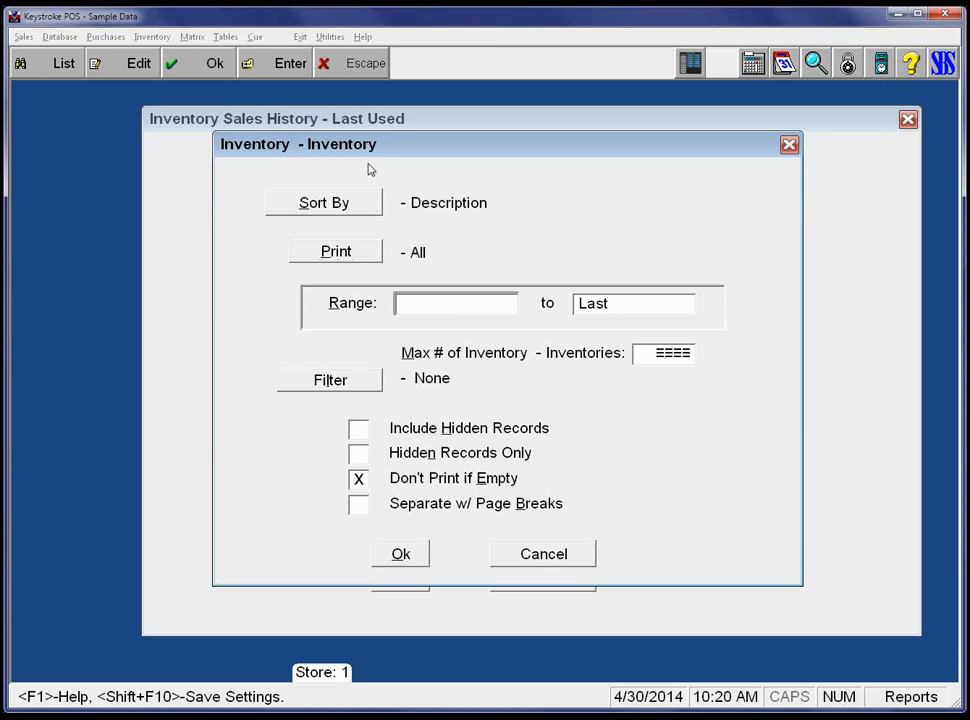
key(shift+Tab)
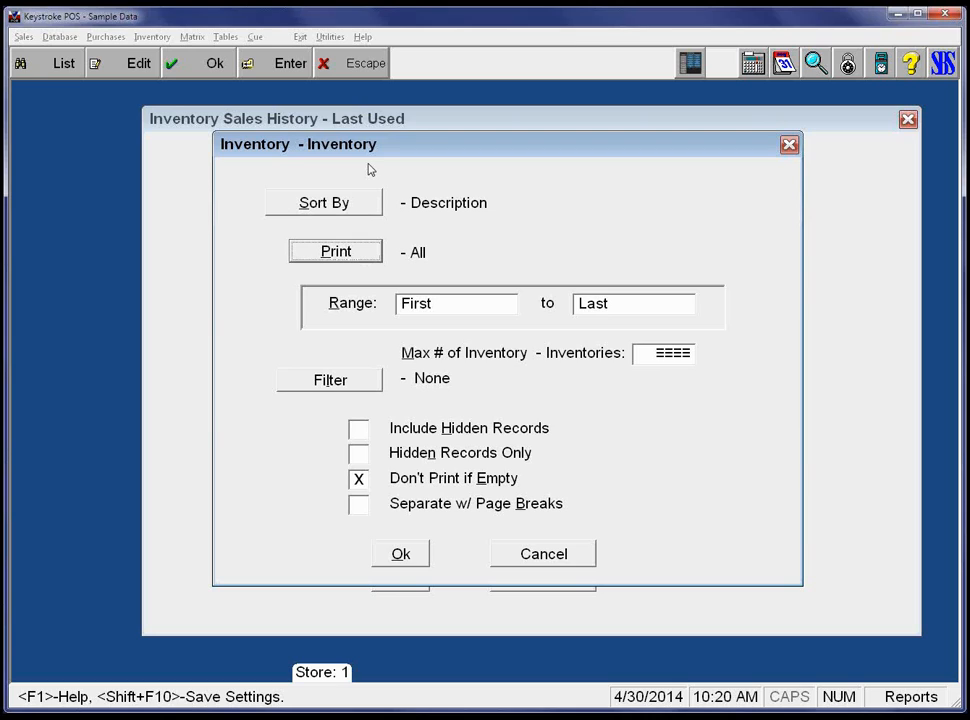
Try sorting inventory by StockNumber, then switch the sort back to Description.
key(shift+Tab)
key(Return)
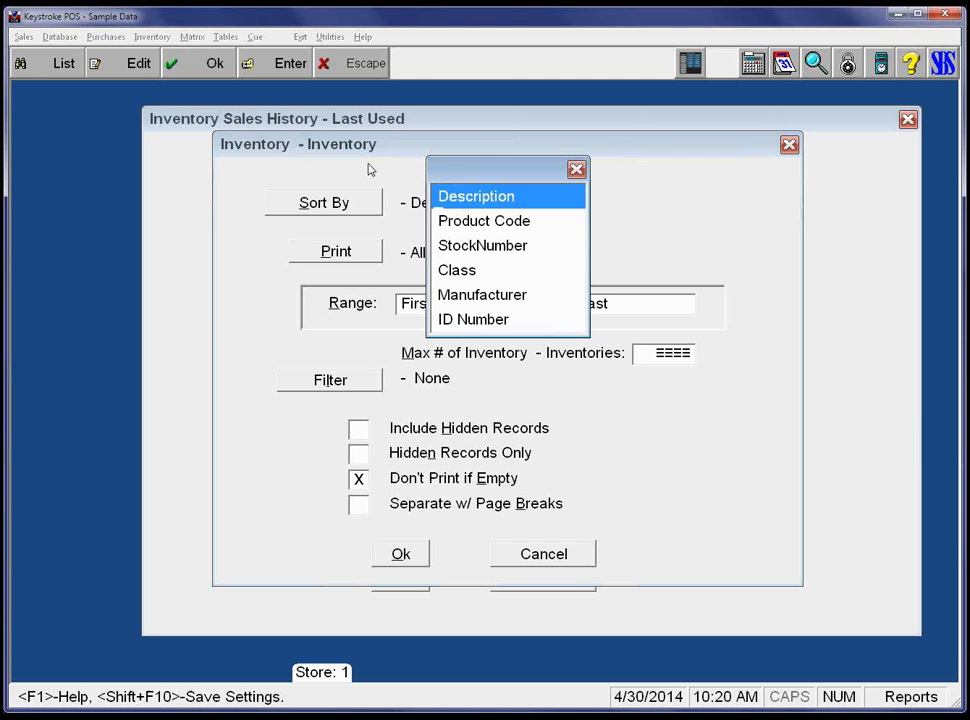
key(Down)
key(Down)
key(Escape)
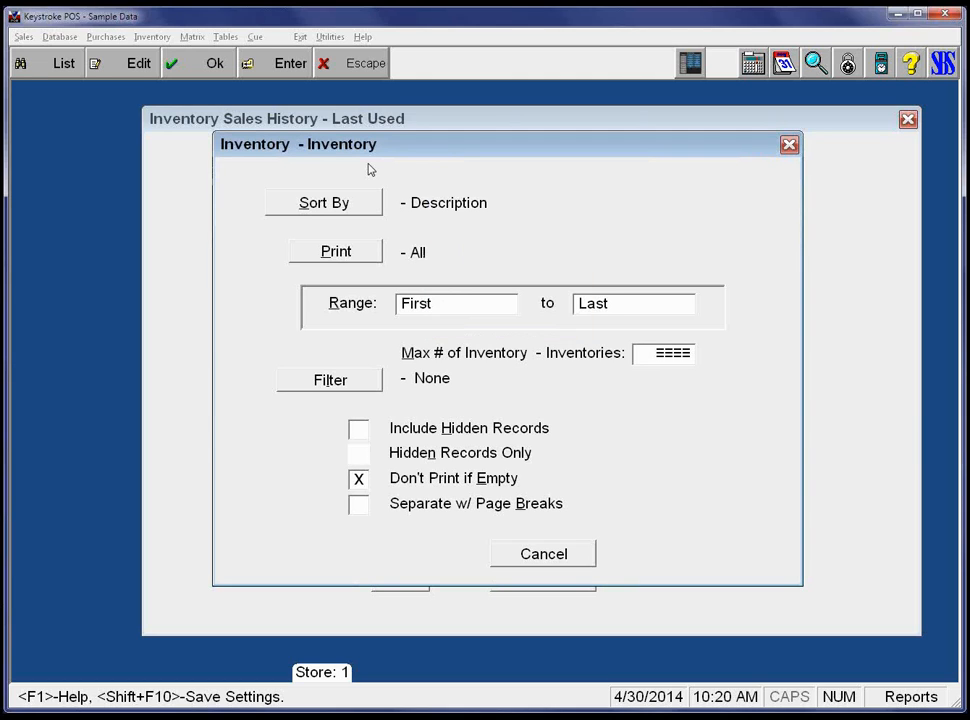
key(Tab)
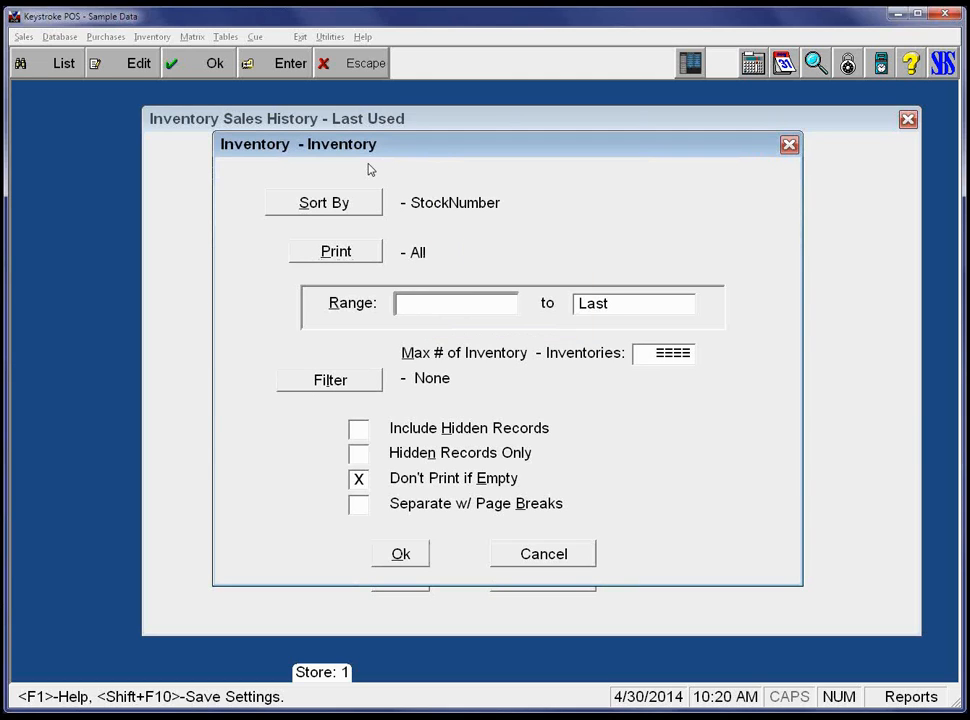
key(shift+Tab)
key(shift+Tab)
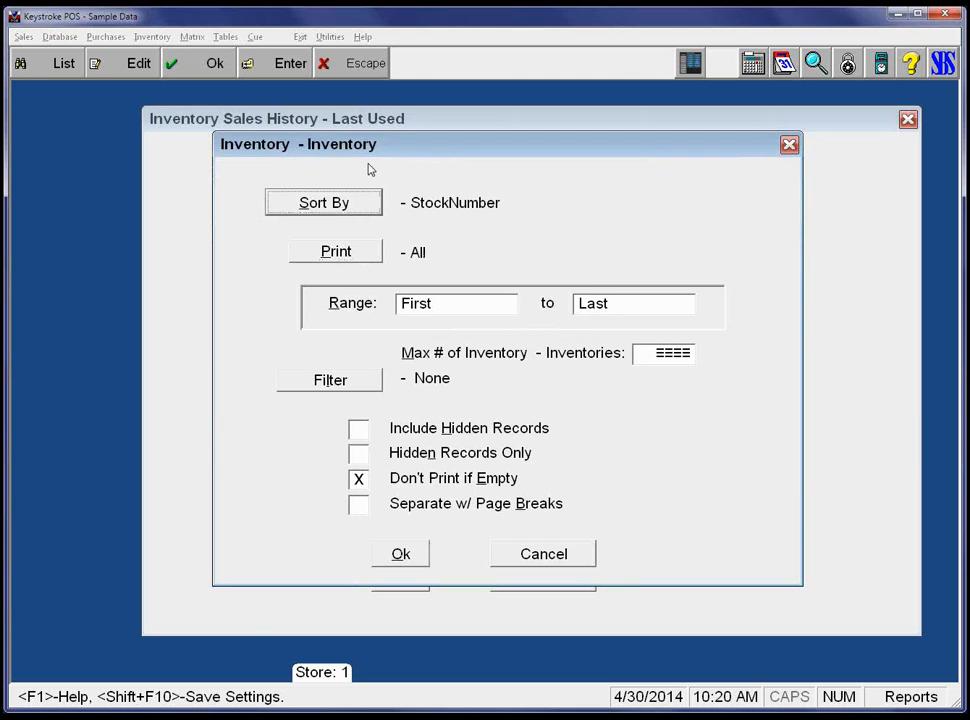
key(Return)
key(Up)
key(Return)
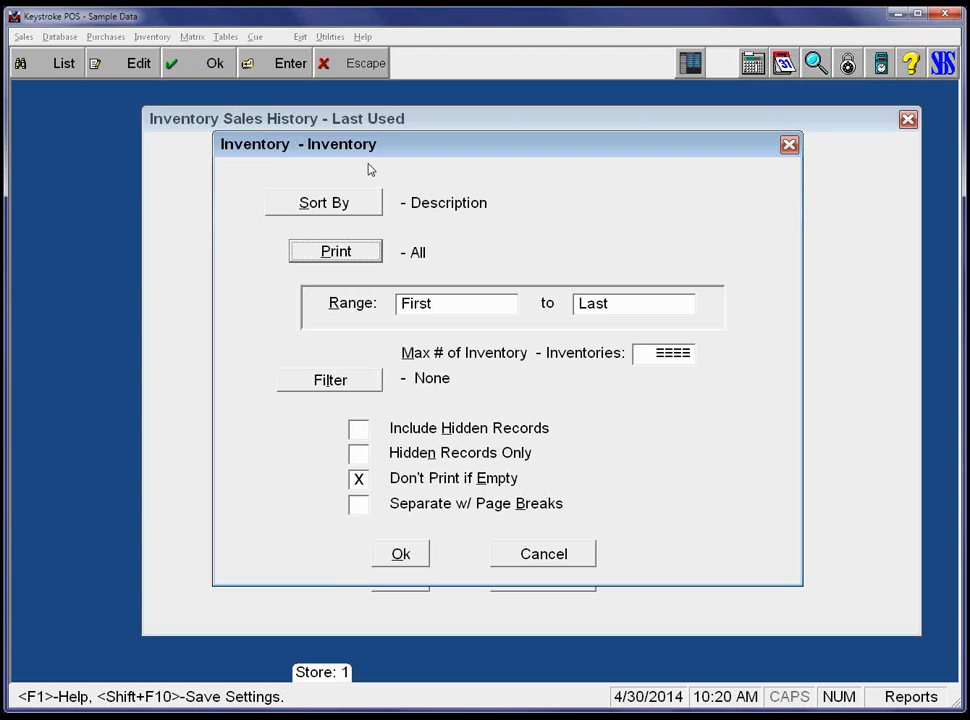
key(F10)
key(Tab)
key(shift+Tab)
Step past the discount and comment options to the report output setting.
key(Tab)
key(Tab)
key(Tab)
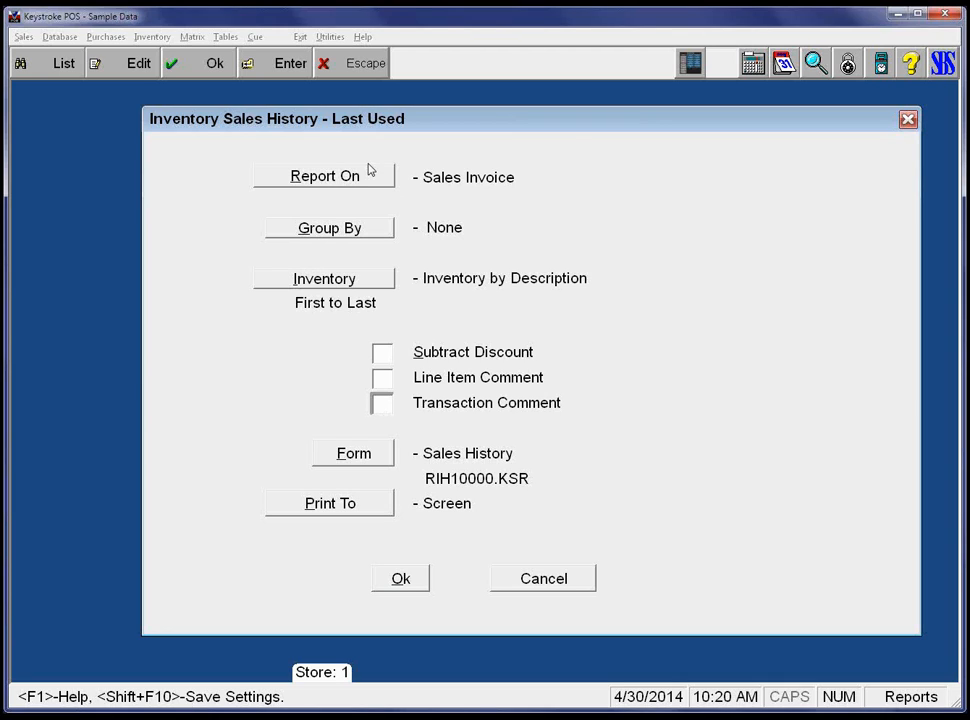
key(Tab)
key(Tab)
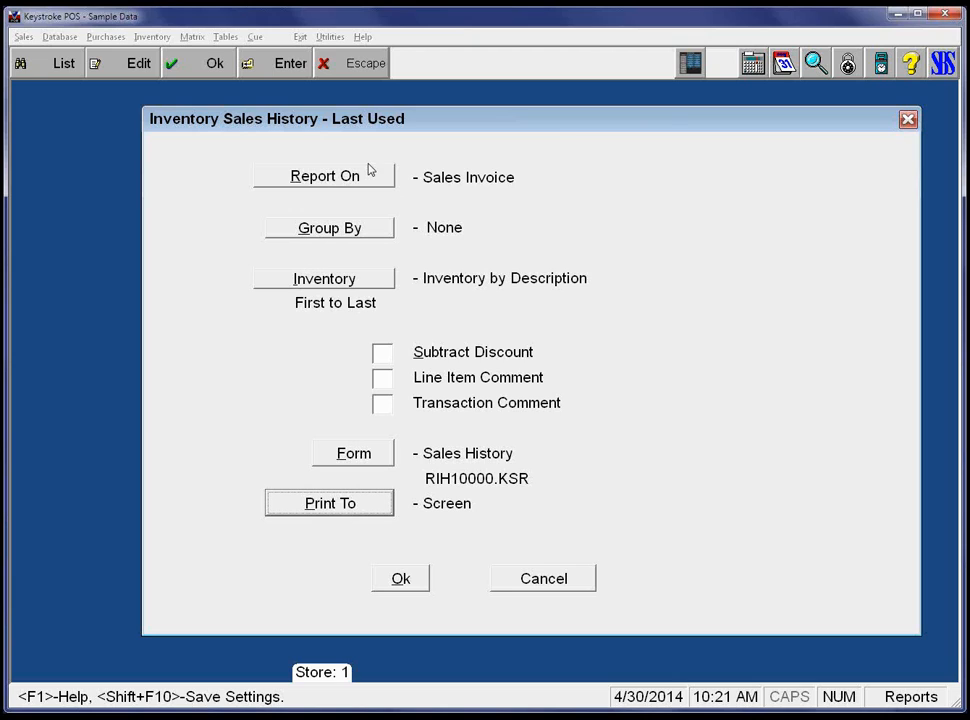
key(Tab)
Leave Sales History and open the Inventory Purchases Analysis report options.
key(Escape)
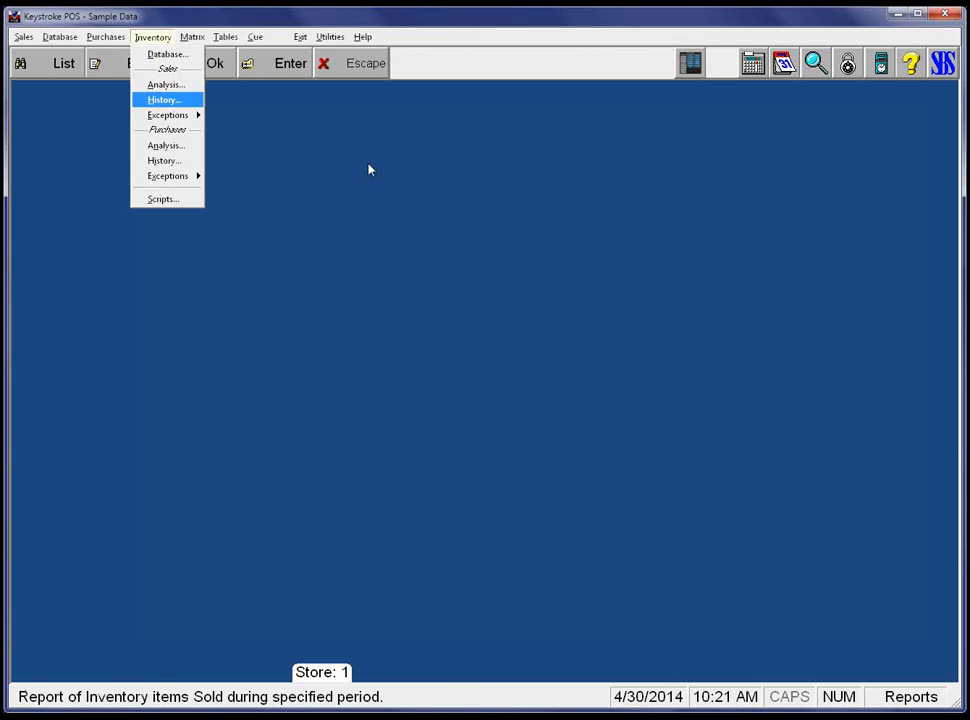
key(Down)
key(Down)
key(Down)
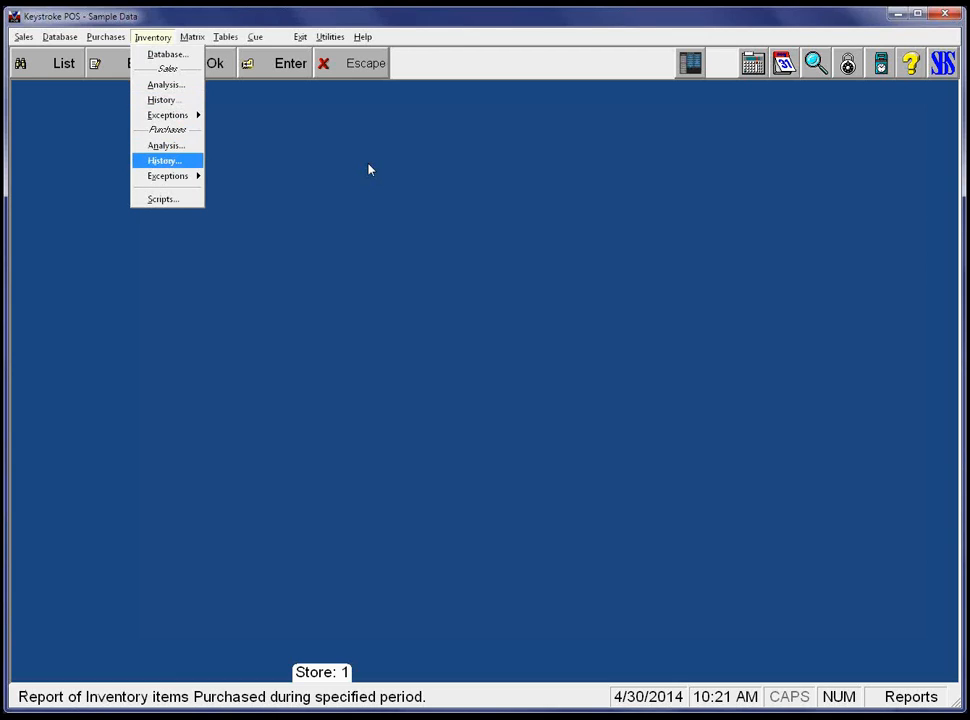
key(Up)
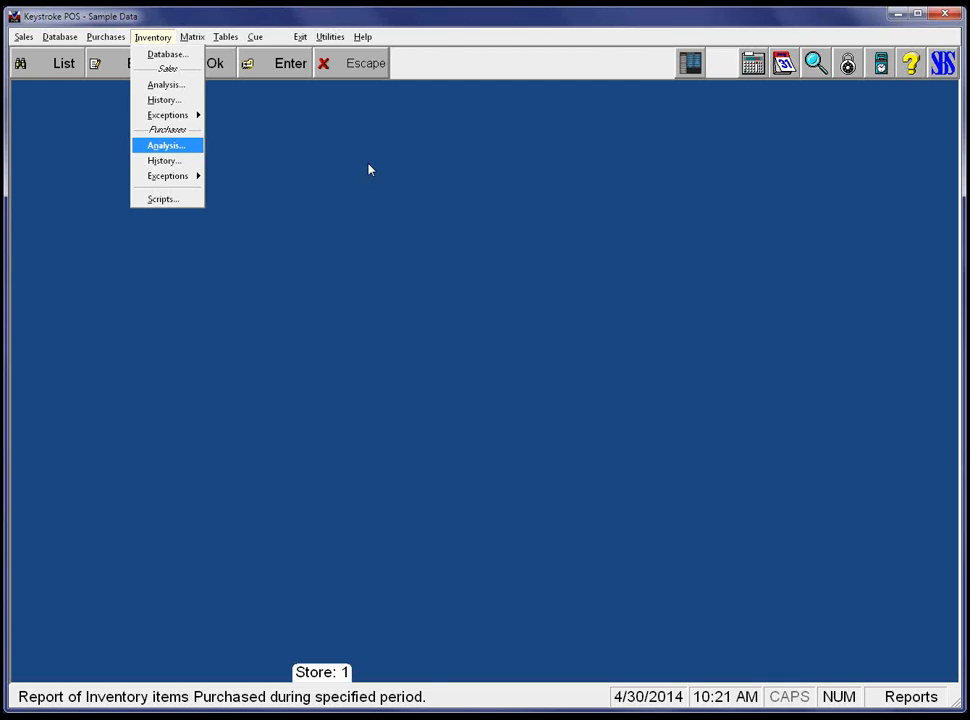
key(Return)
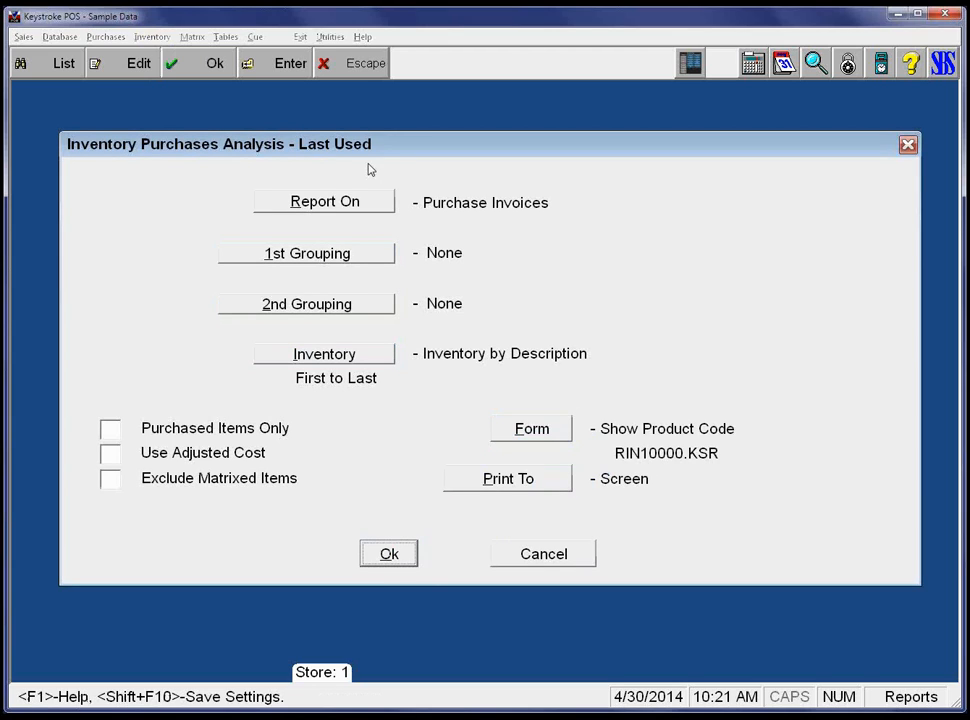
Check Purchased Items Only and confirm the Purchase Invoices analysis settings.
key(Up)
key(Down)
key(Down)
key(Down)
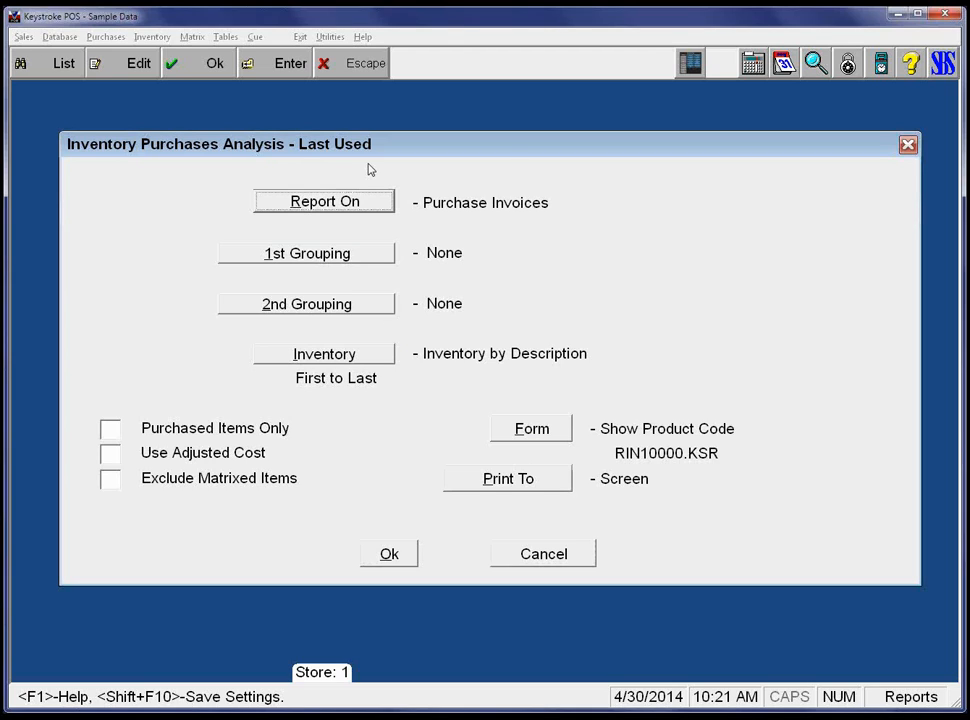
key(shift+Tab)
key(shift+Tab)
key(shift+Tab)
key(shift+Tab)
key(shift+Tab)
key(shift+Tab)
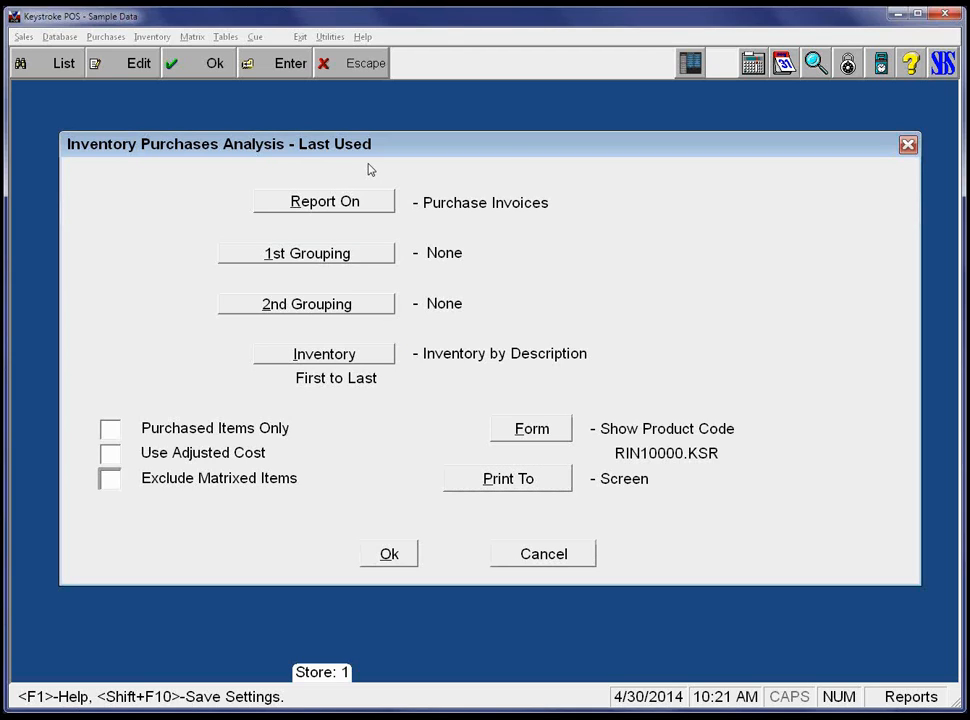
key(space)
key(Tab)
key(Tab)
key(Tab)
key(Tab)
key(Tab)
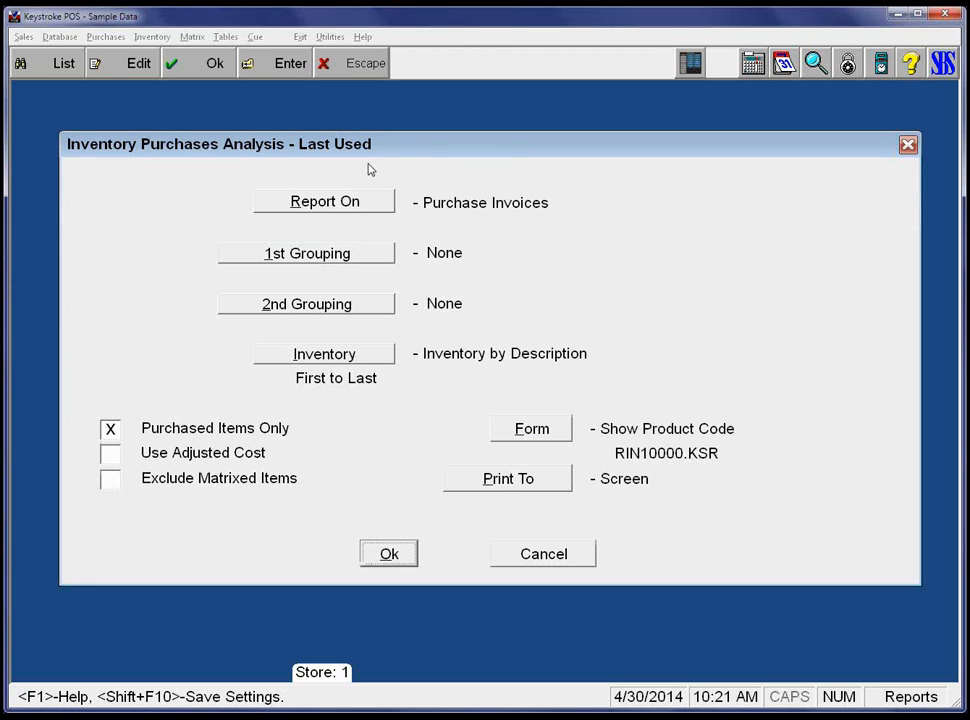
key(Return)
Generate the Purchases Analysis for 01/01/01–04/30/14, review its three pages, then close it.
key(Tab)
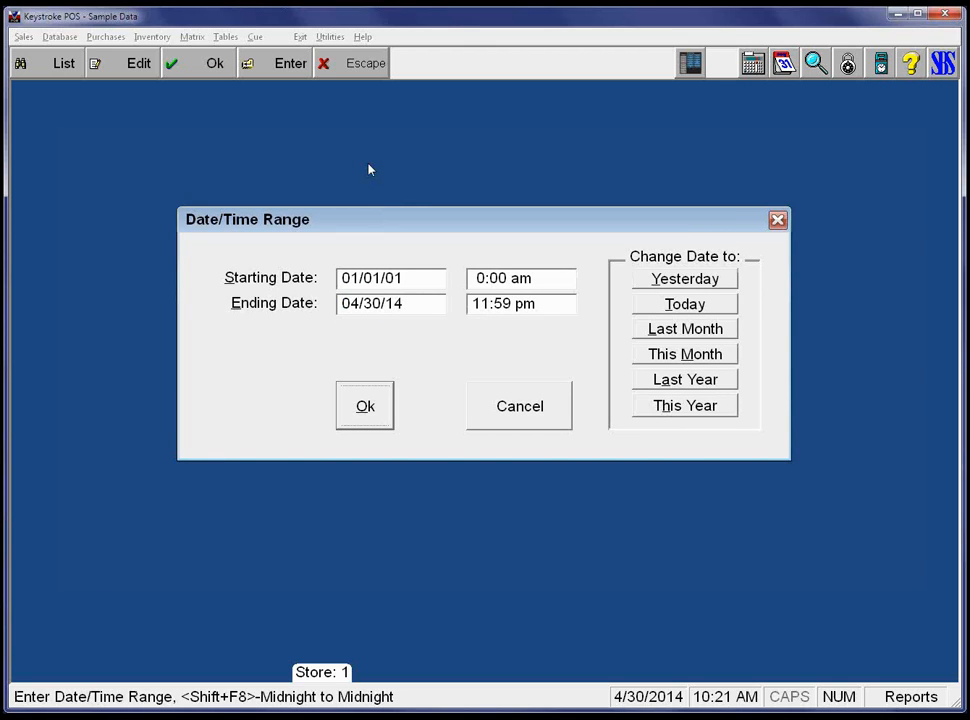
key(Return)
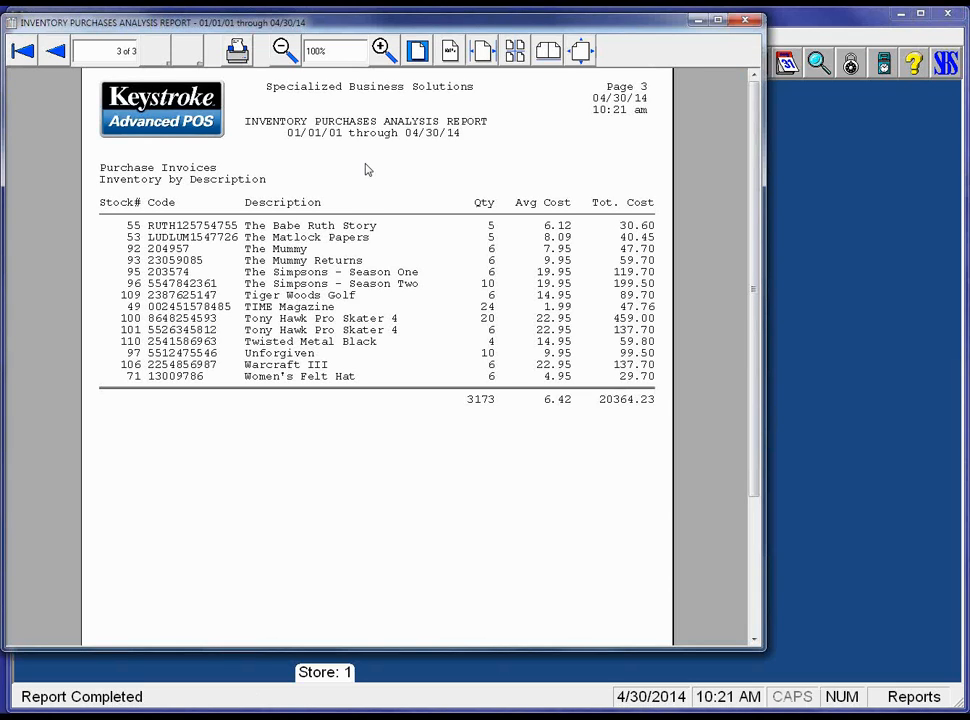
scroll(367, 170, up, 3)
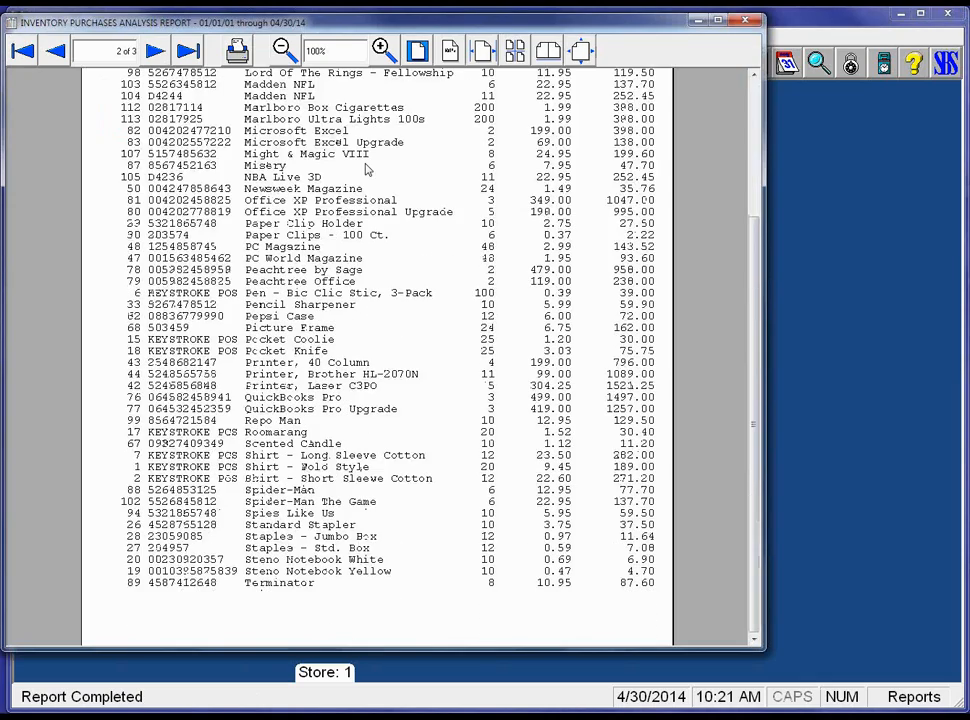
scroll(367, 170, up, 5)
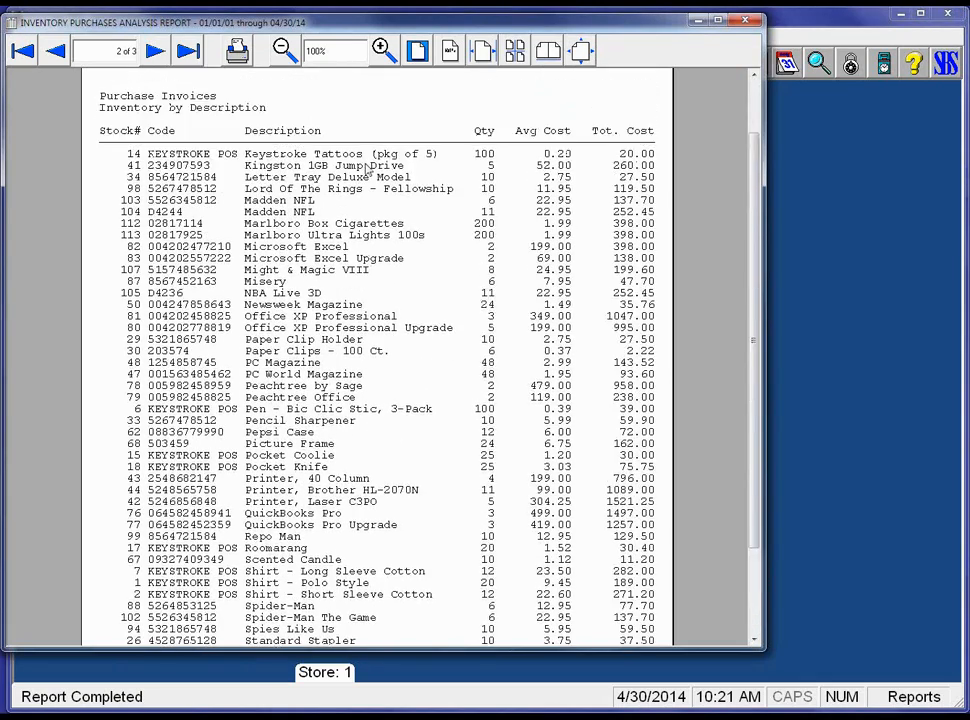
scroll(367, 170, up, 3)
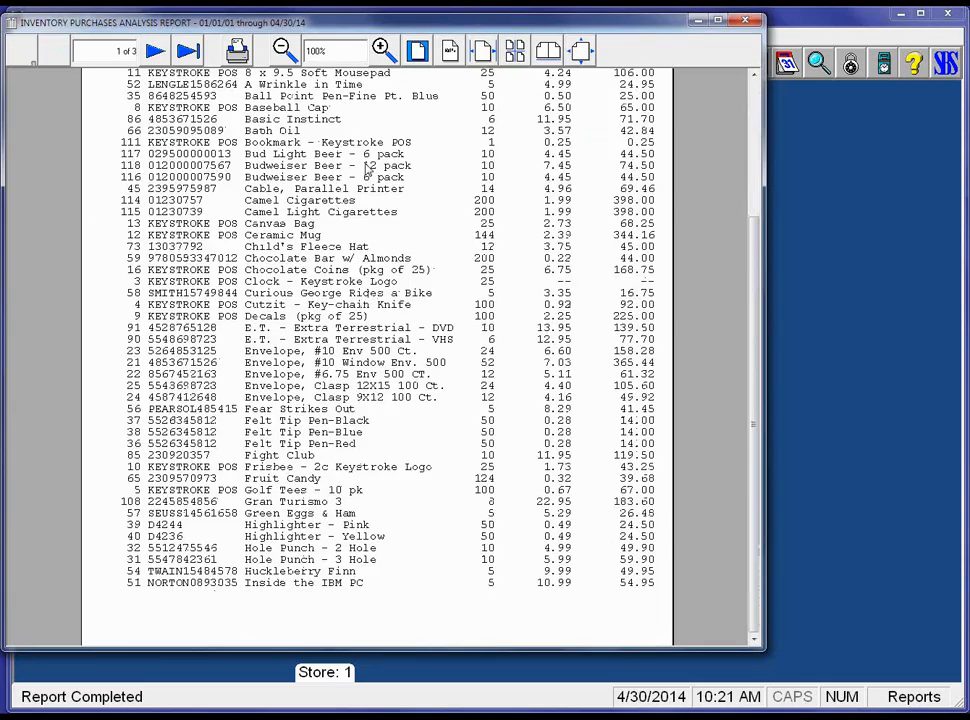
scroll(367, 170, up, 5)
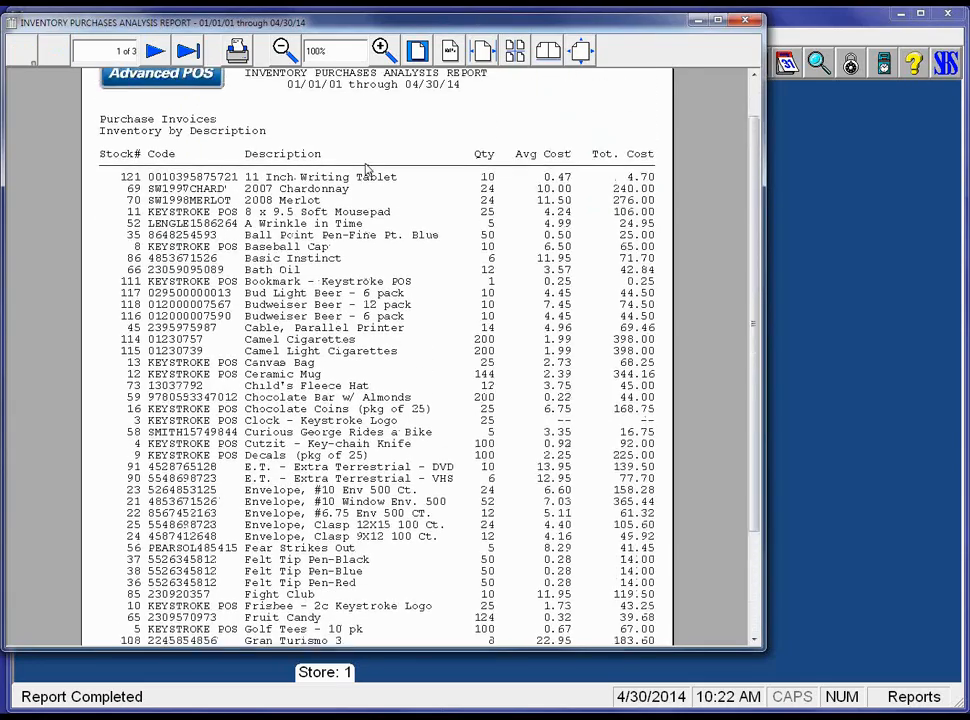
scroll(367, 170, up, 1)
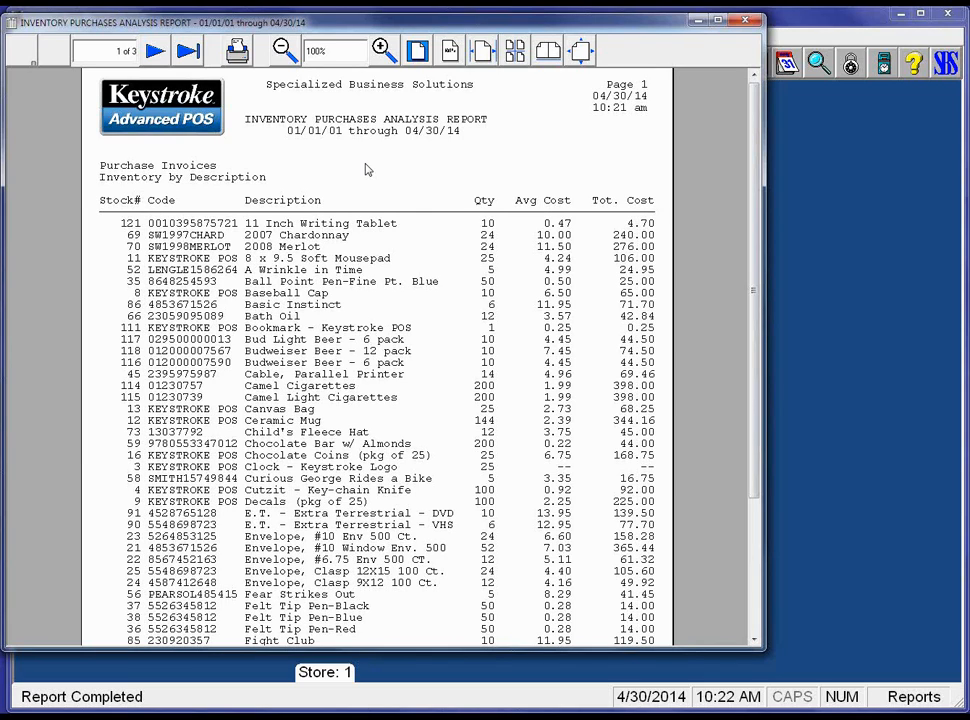
key(Escape)
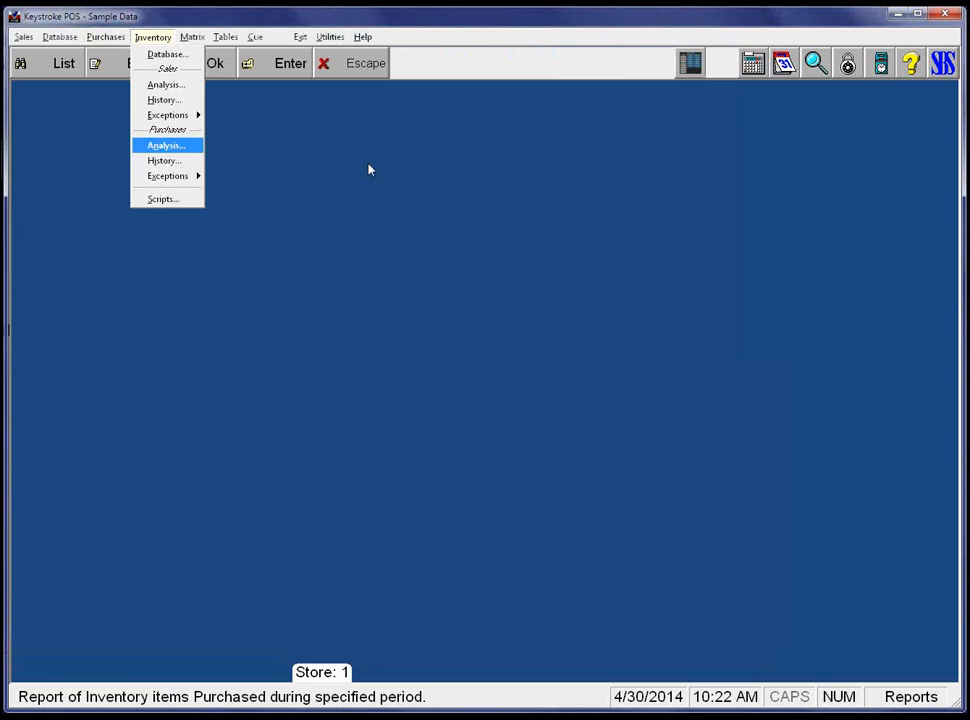
Run Inventory Purchase History on Purchase Invoices by description for 01/01/01–04/30/14.
key(Down)
key(Return)
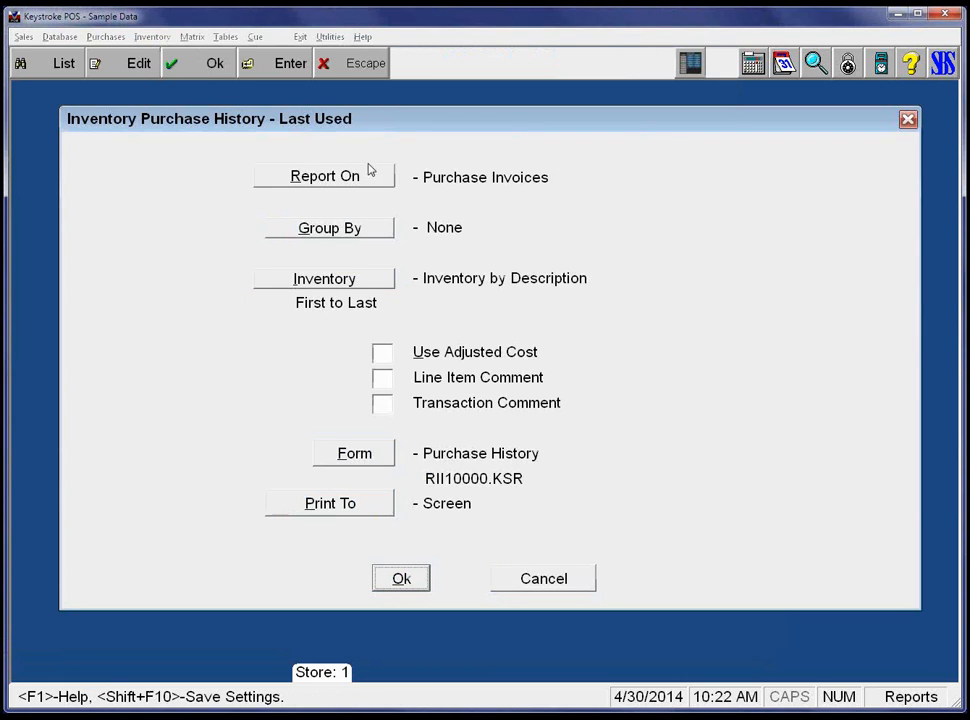
key(Tab)
key(Tab)
key(Tab)
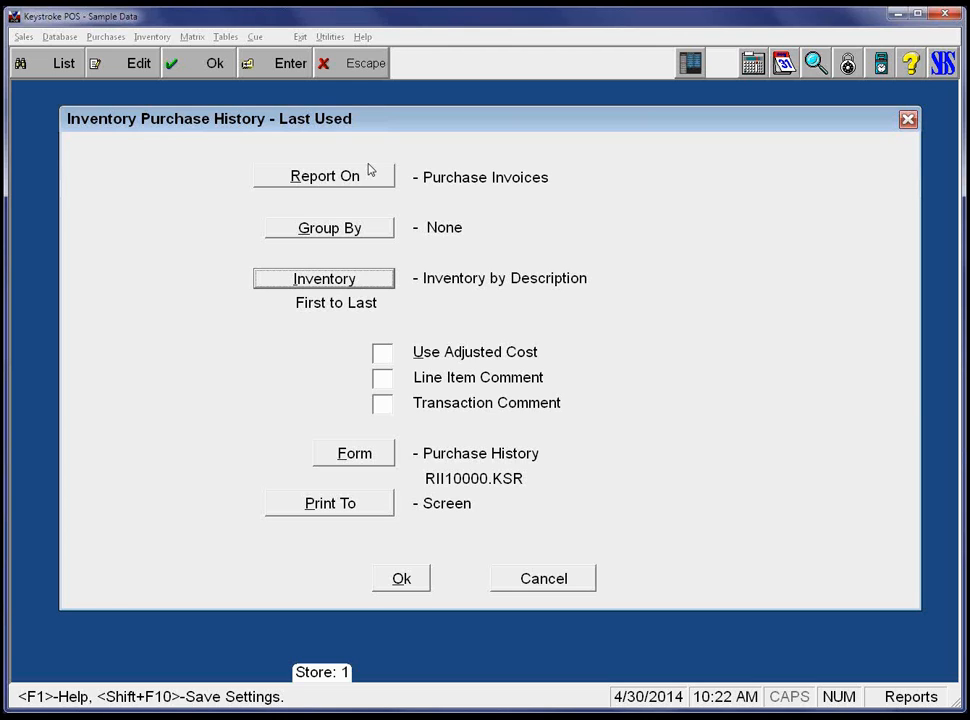
key(Tab)
key(Tab)
key(Tab)
key(Tab)
key(Tab)
key(Tab)
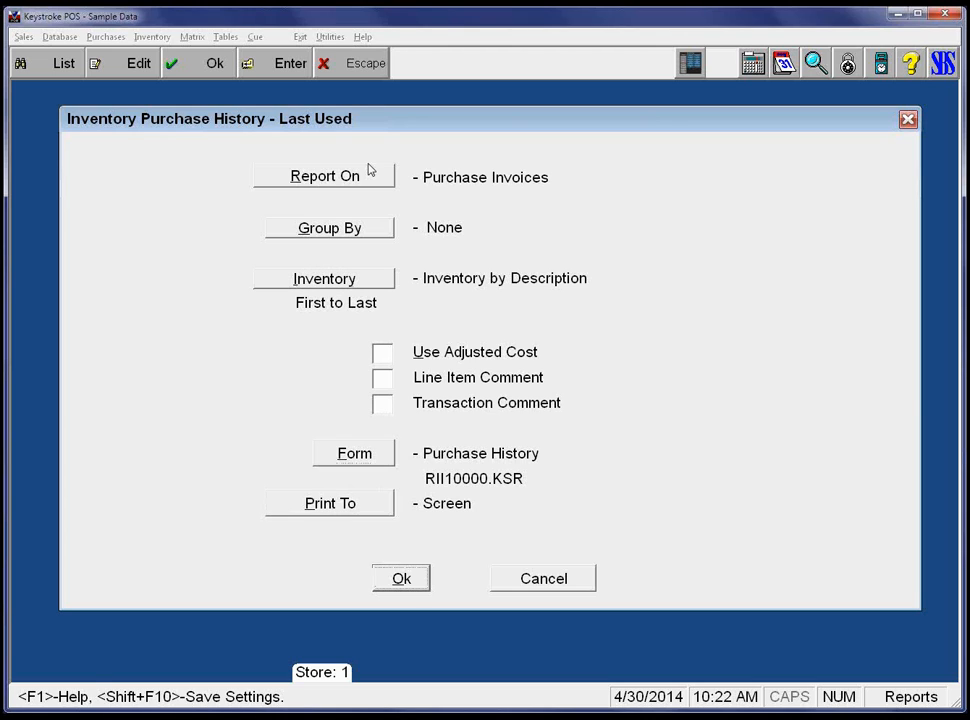
key(Return)
key(Tab)
key(Tab)
key(Return)
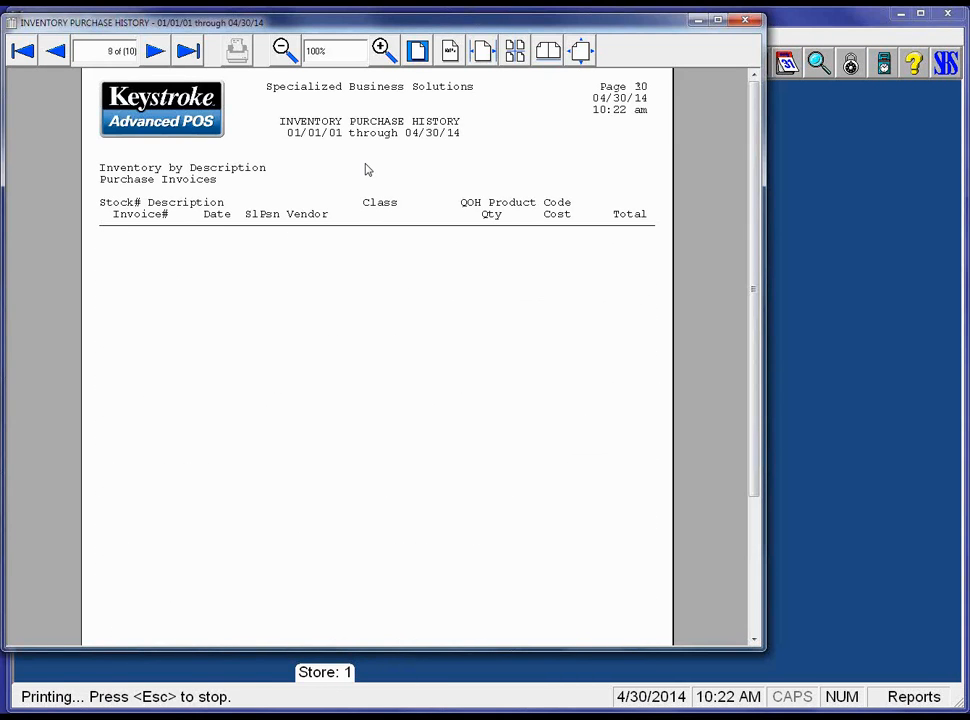
Go back to page 1 of the 15-page Purchase History preview, read pages 1–4, and close it.
scroll(100, 449, down, 1)
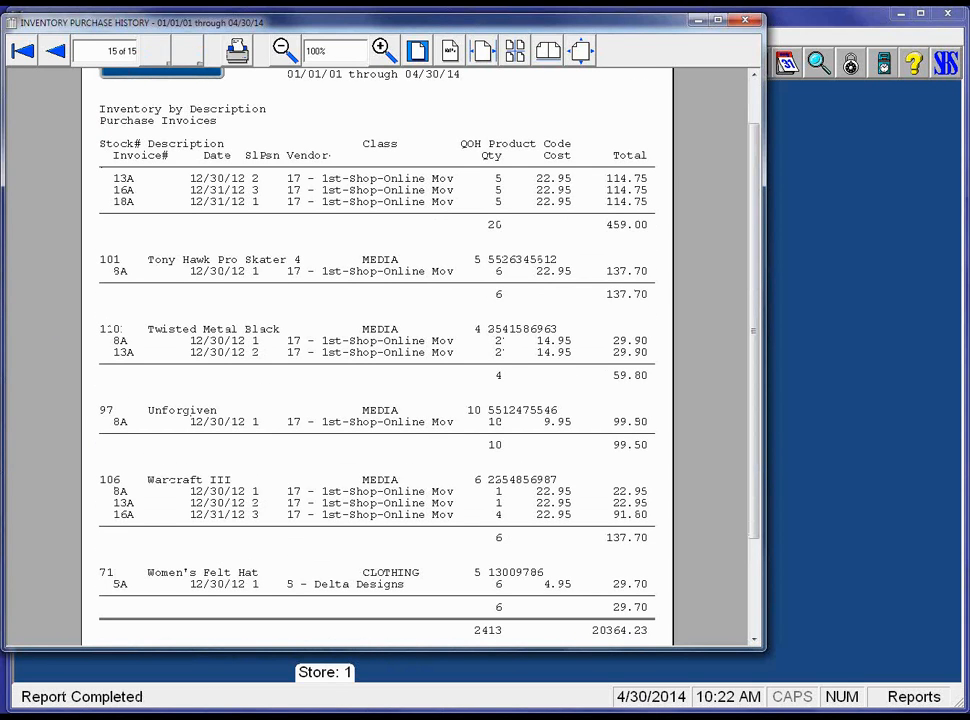
click(25, 45)
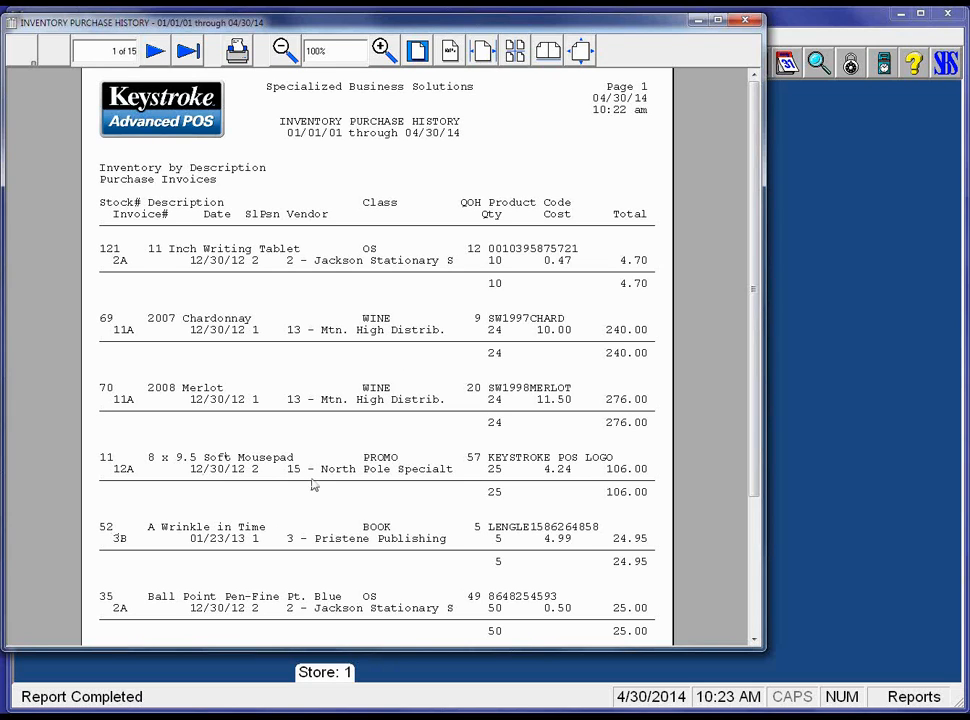
scroll(400, 470, down, 3)
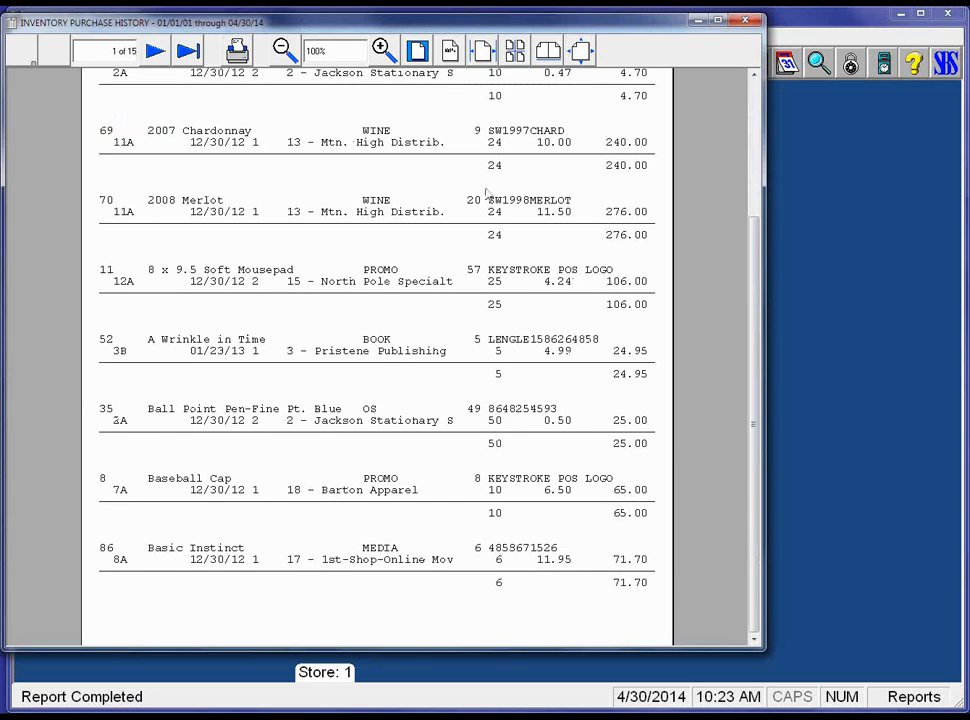
scroll(455, 374, down, 2)
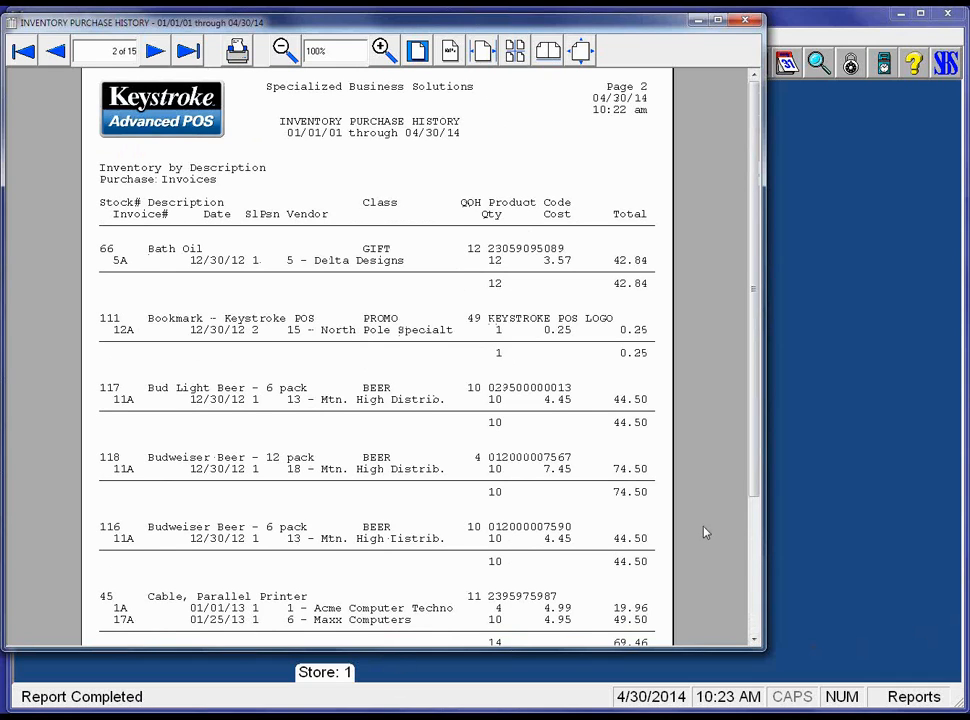
scroll(589, 530, down, 2)
scroll(589, 533, down, 2)
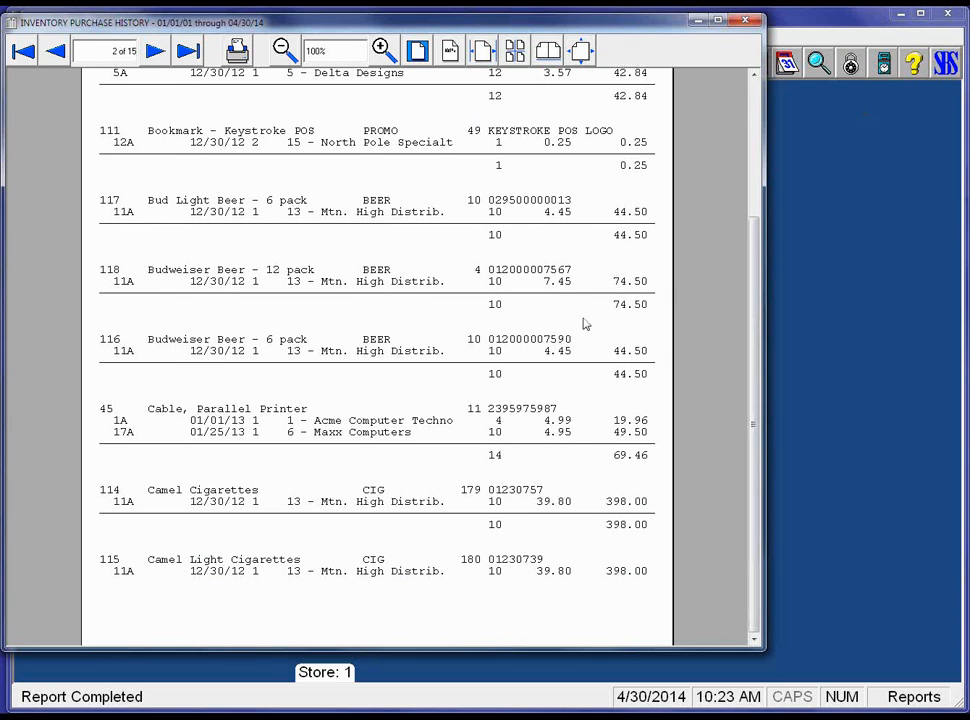
scroll(586, 324, down, 3)
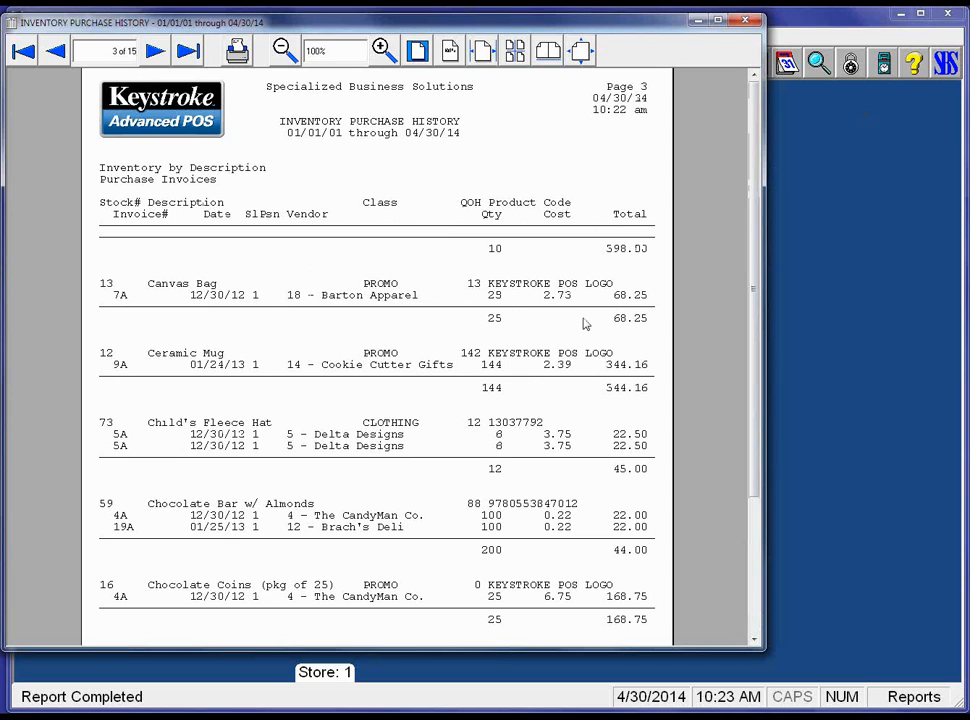
scroll(586, 324, down, 5)
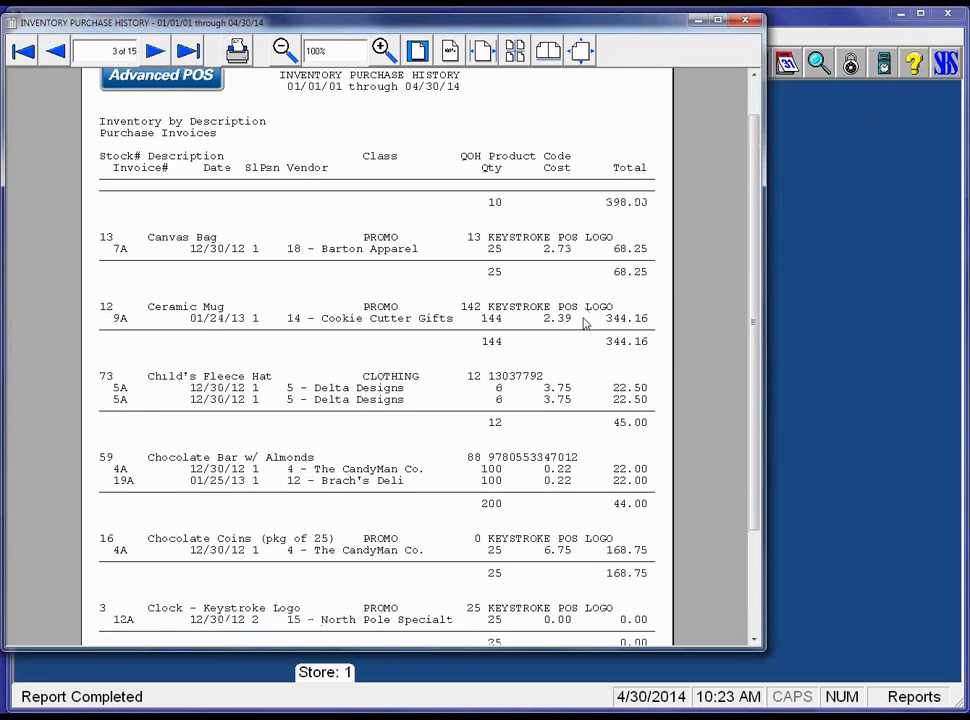
scroll(586, 324, down, 5)
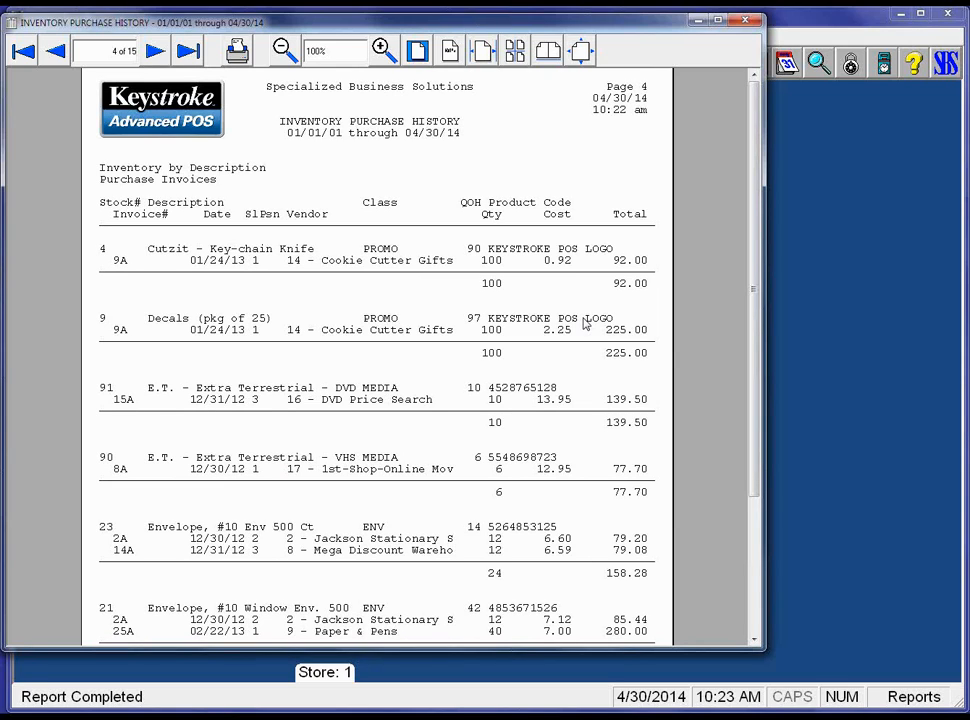
key(Escape)
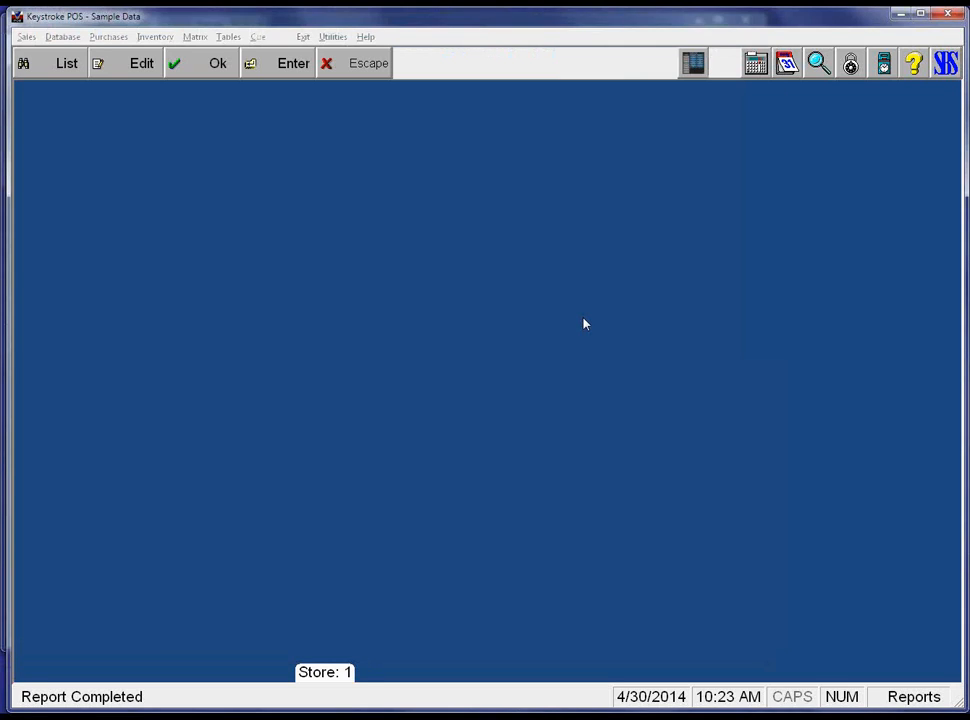
Run the Sales Invoice Returns exception report, showing 0 returned items, and close its preview.
key(Up)
key(Up)
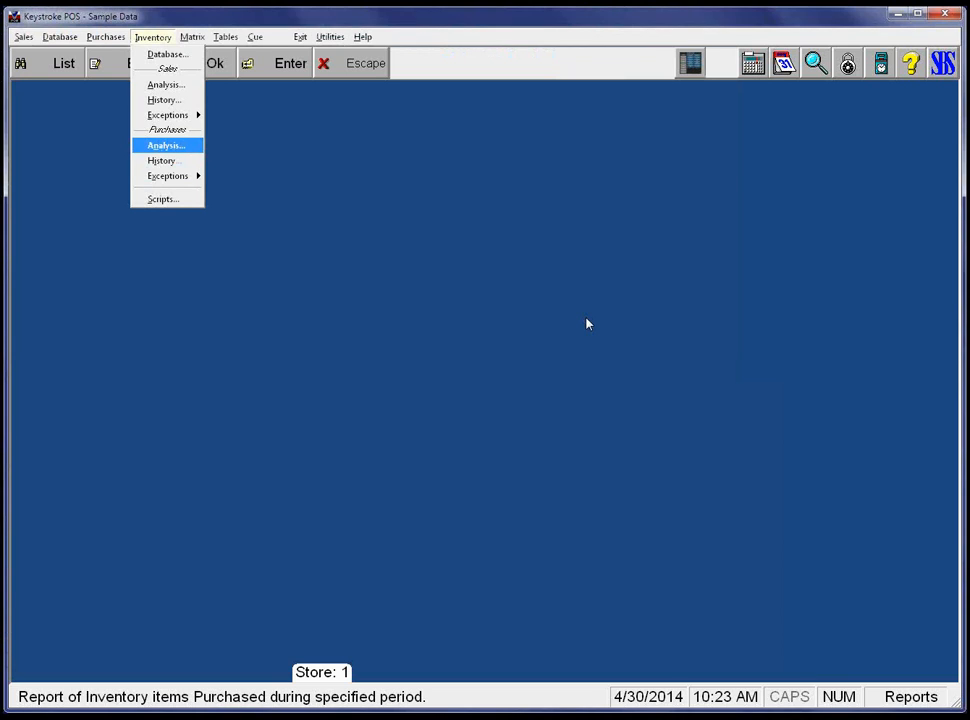
key(Up)
key(Up)
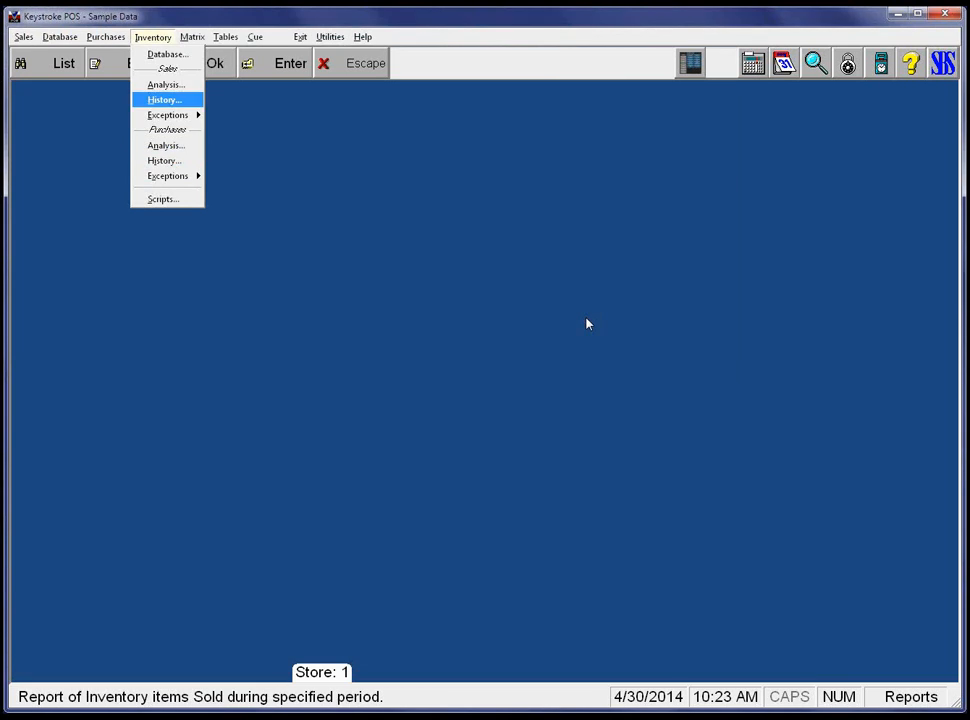
key(Down)
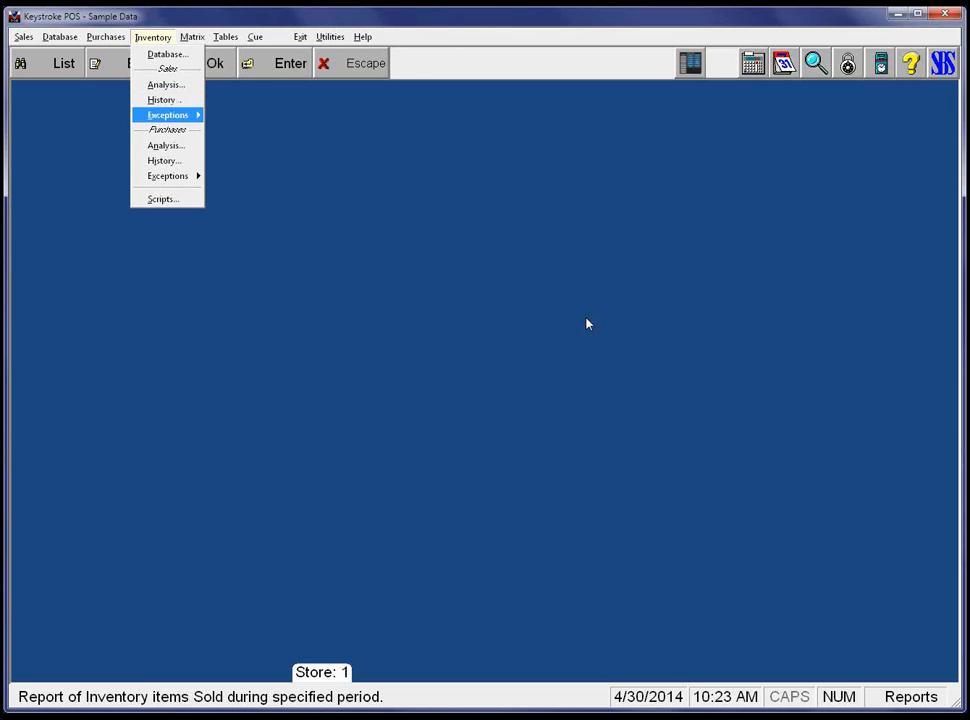
key(Right)
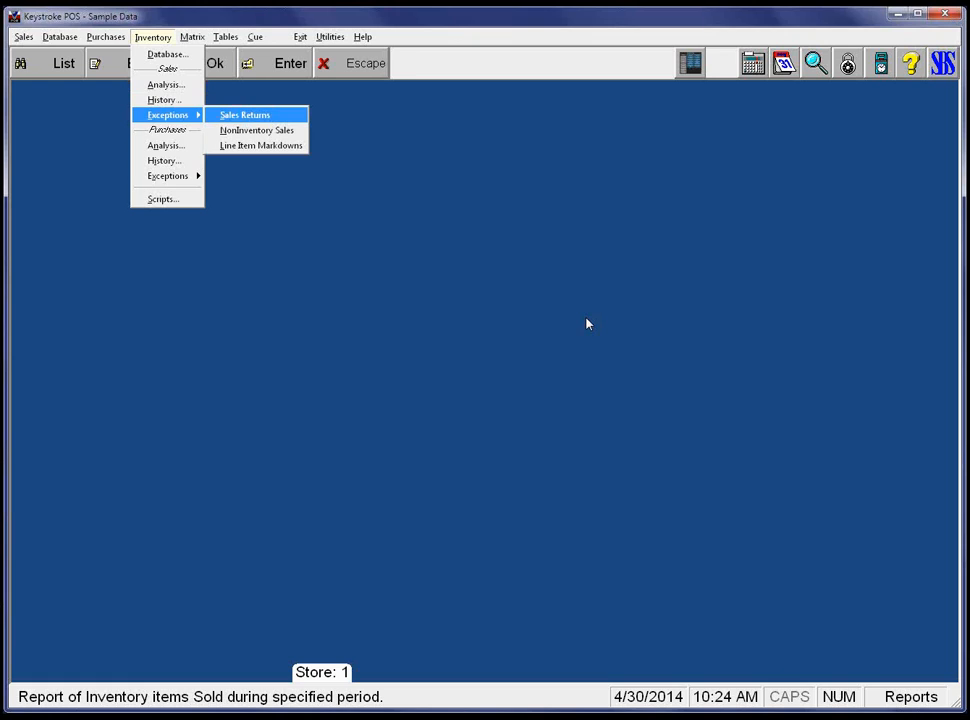
key(Return)
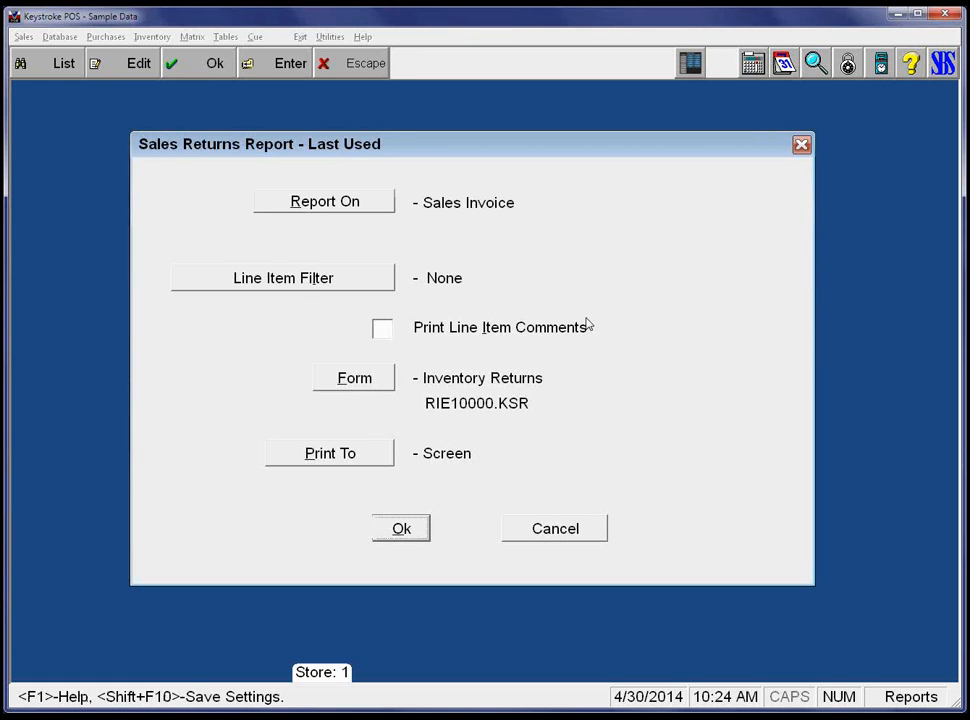
key(Return)
key(Return)
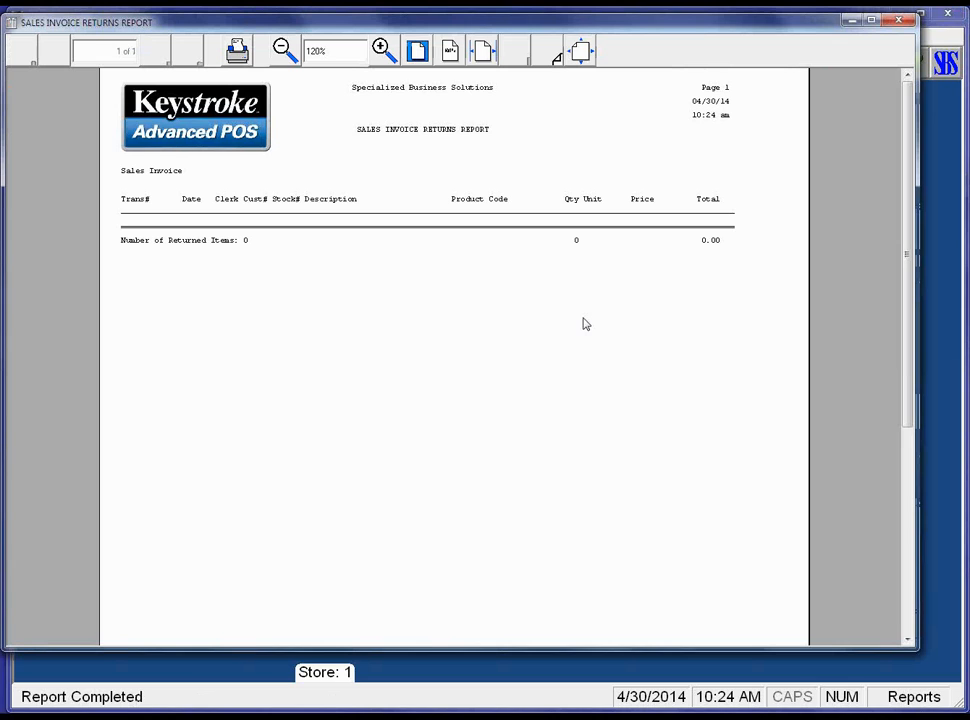
key(Escape)
key(Right)
key(Right)
key(Right)
key(Down)
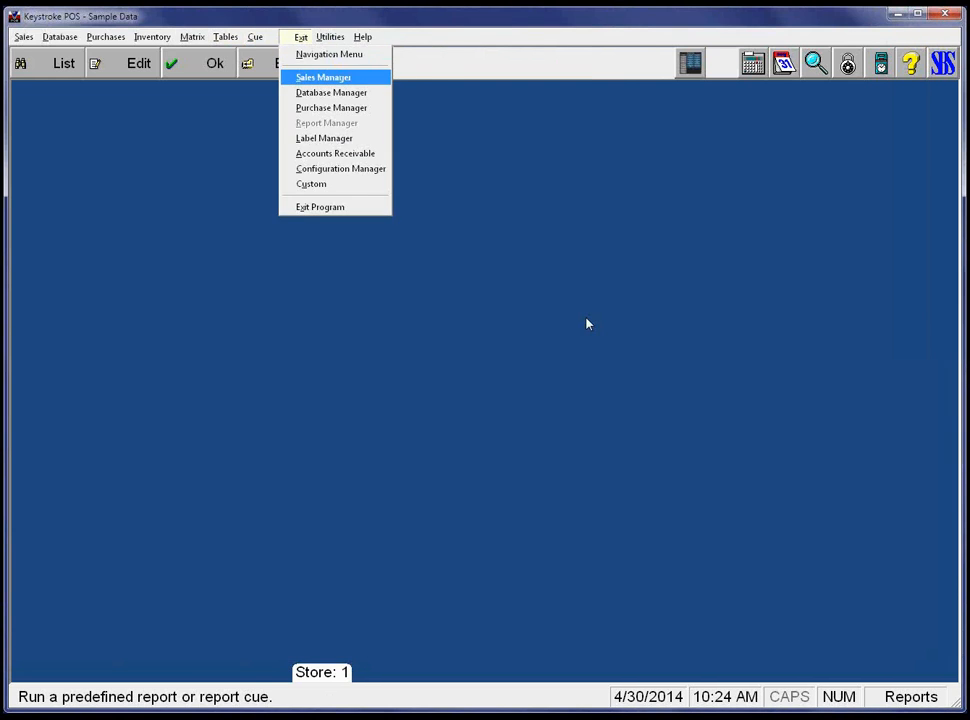
Switch to Sales and enter a return line for item 121 with quantity -1.
key(Return)
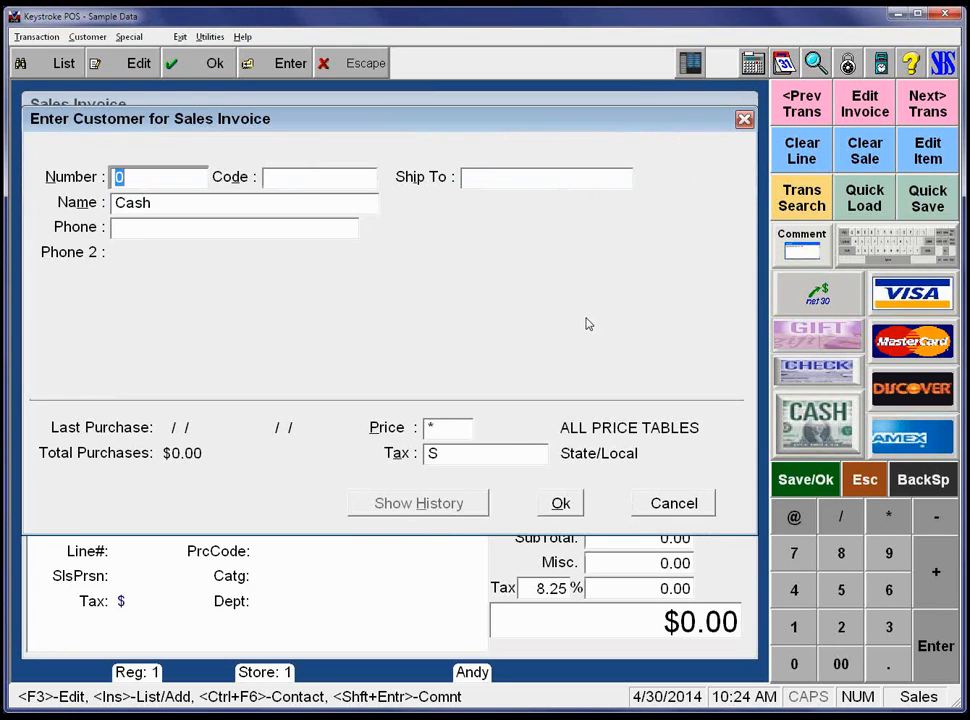
key(Insert)
key(Return)
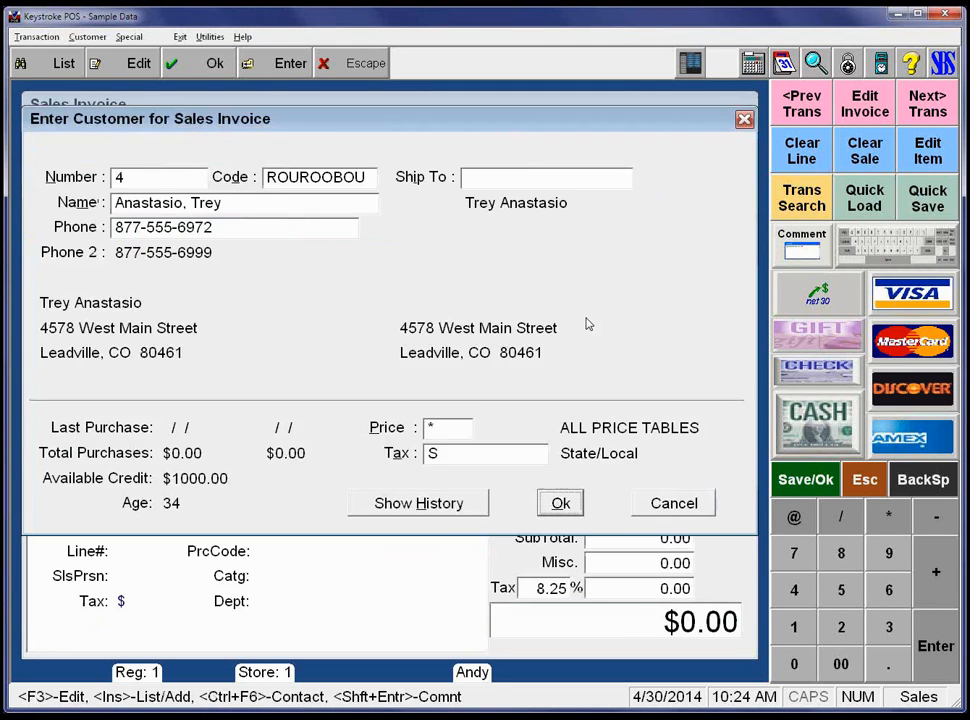
key(Return)
text(121)
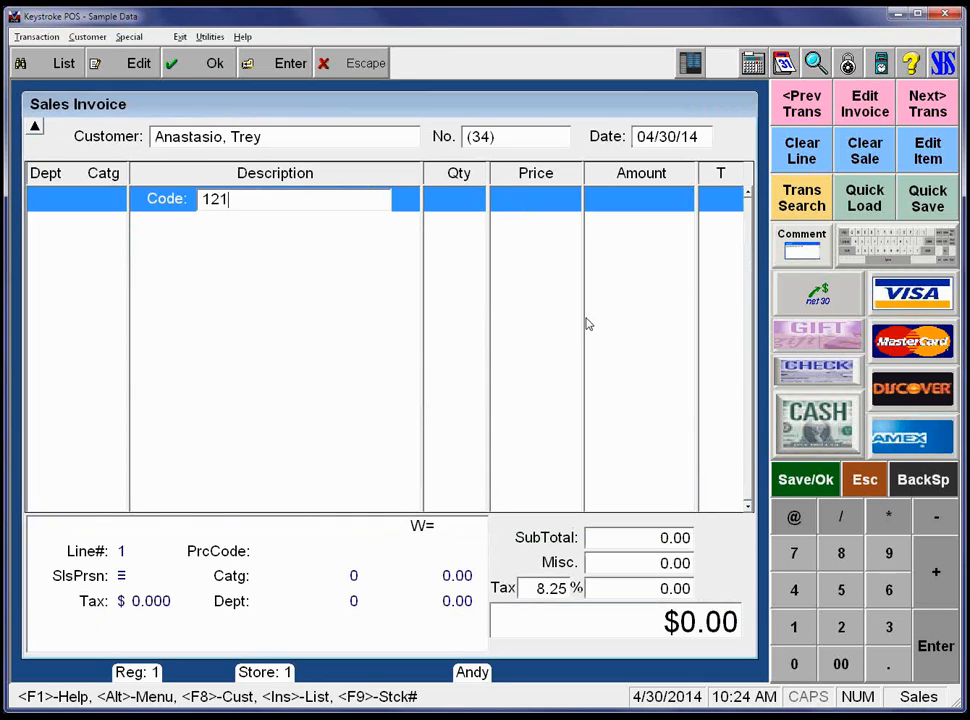
key(Return)
text(-1)
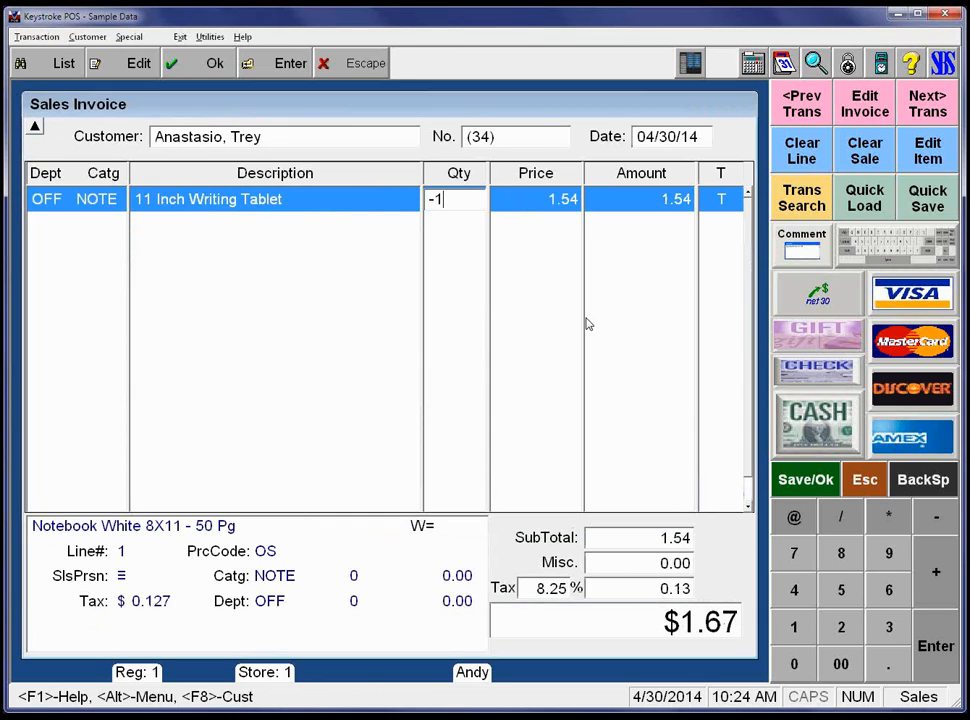
key(Return)
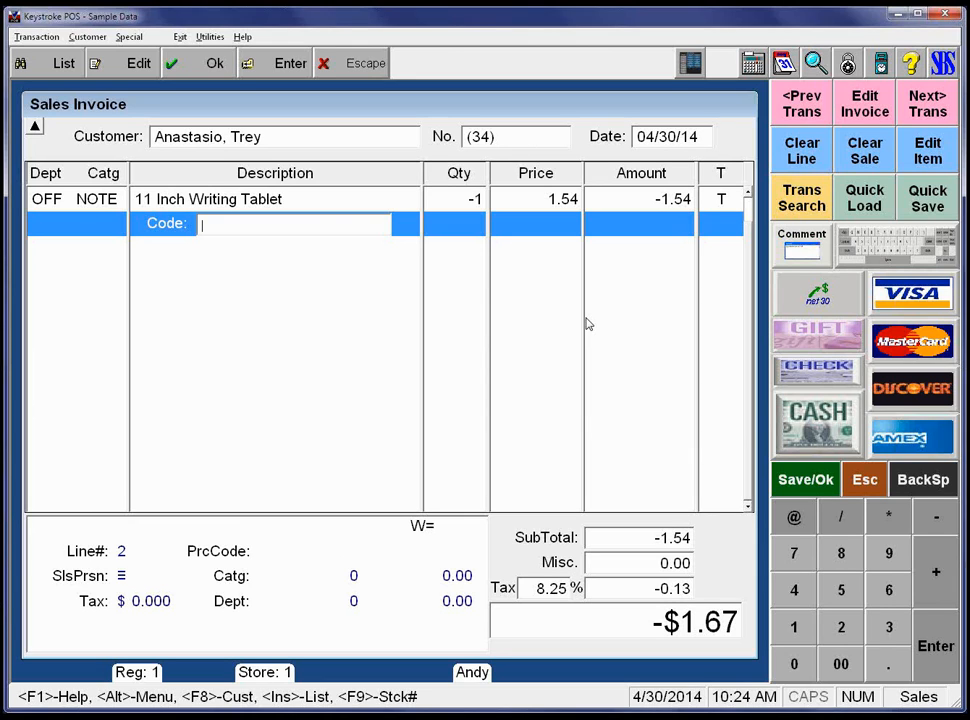
Refund the -$1.67 in cash, save invoice 34 without printing, and exit Sales.
key(F10)
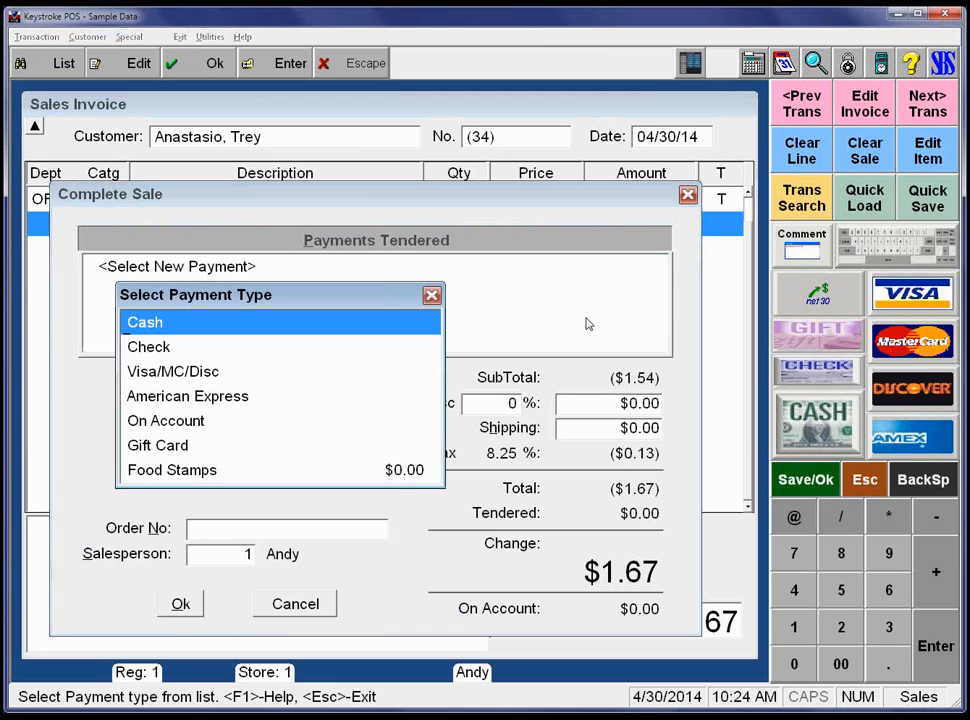
key(Return)
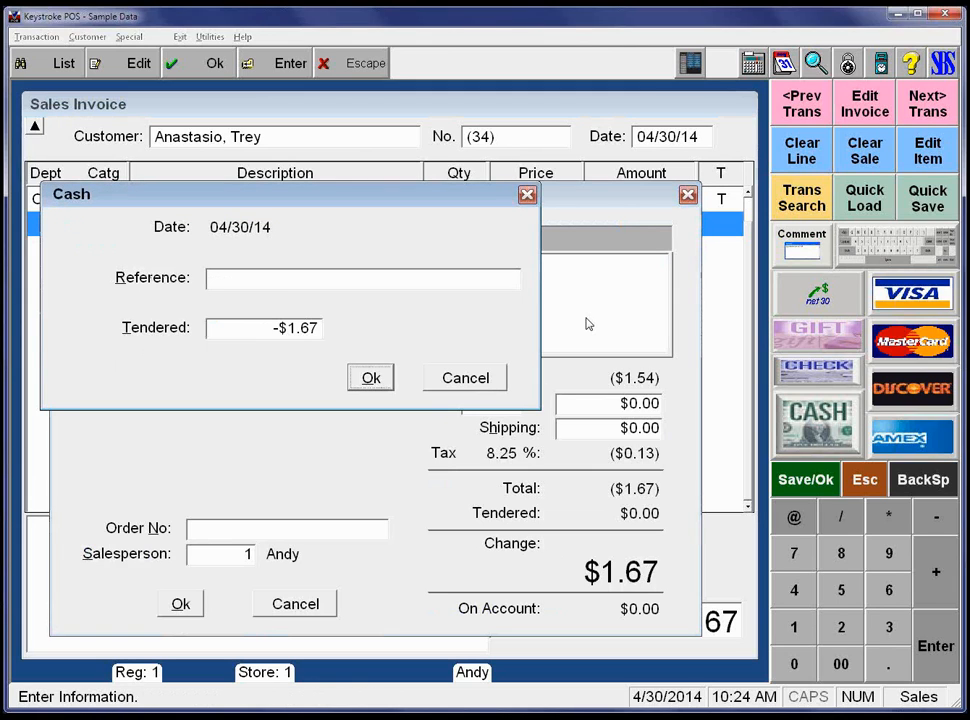
key(Return)
key(Tab)
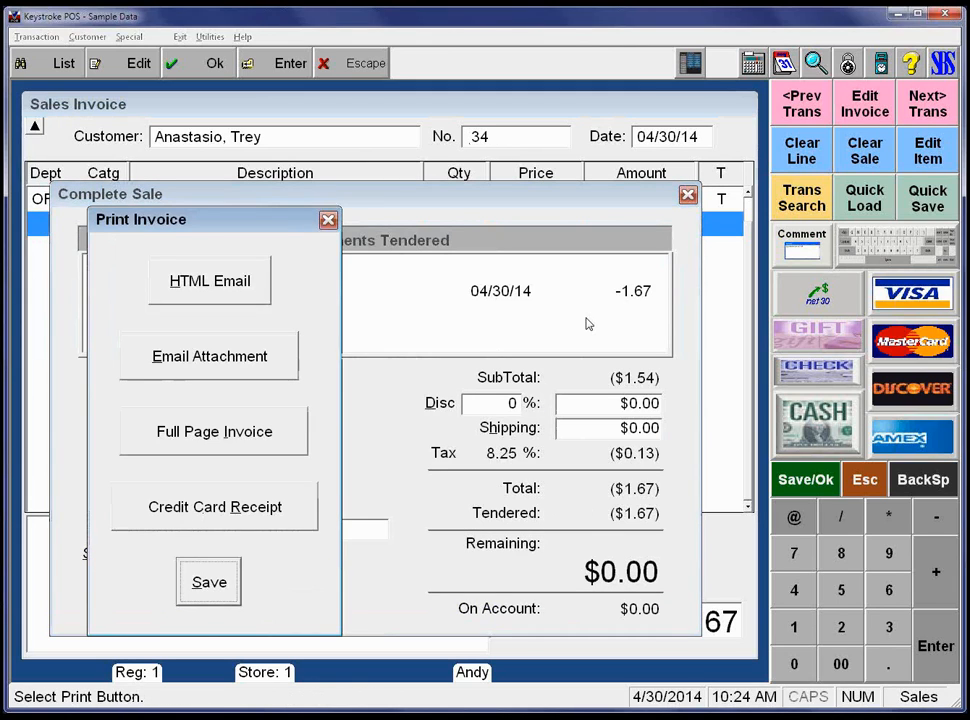
key(Return)
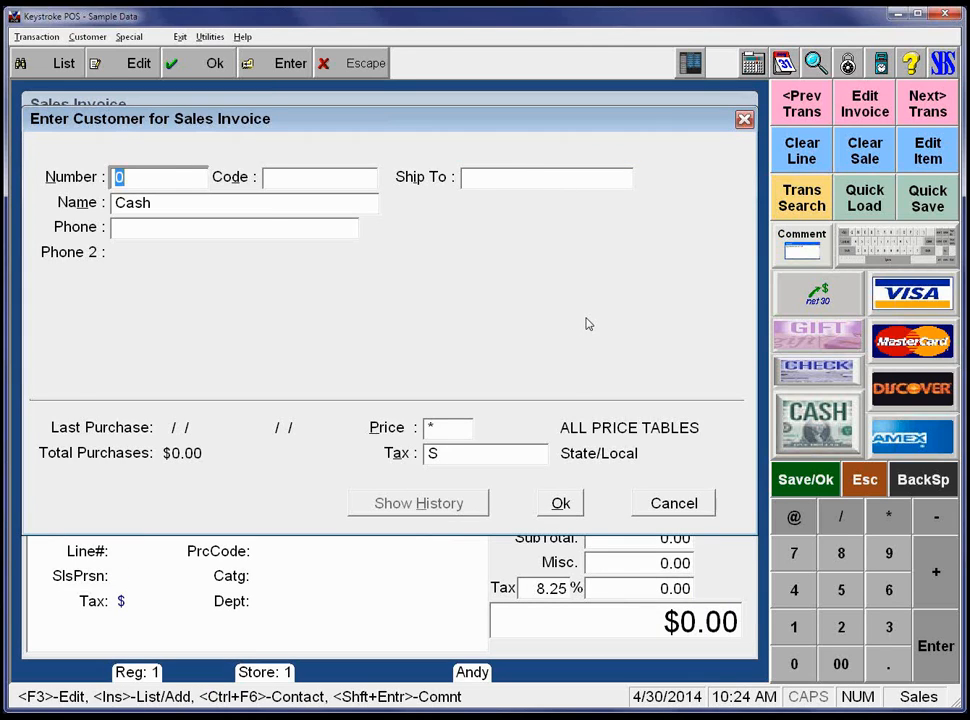
key(alt+x)
key(Return)
Rerun the Sales Returns report, now listing the 11 Inch Writing Tablet at -1.54, and close it.
key(Right)
key(Right)
key(Right)
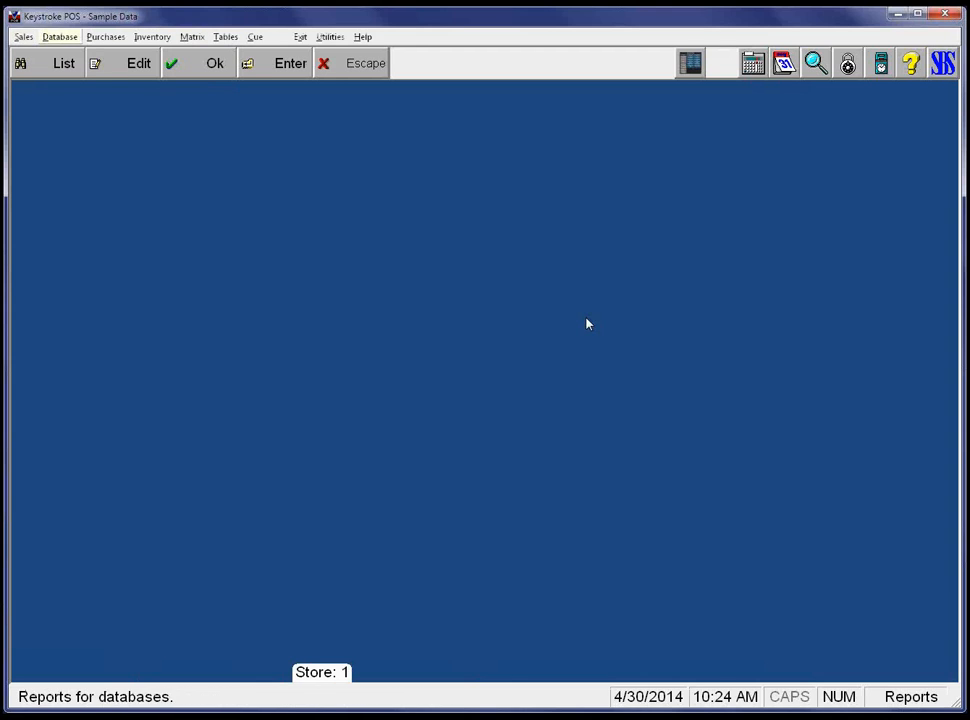
key(Down)
key(Down)
key(Down)
key(Down)
key(Right)
key(Down)
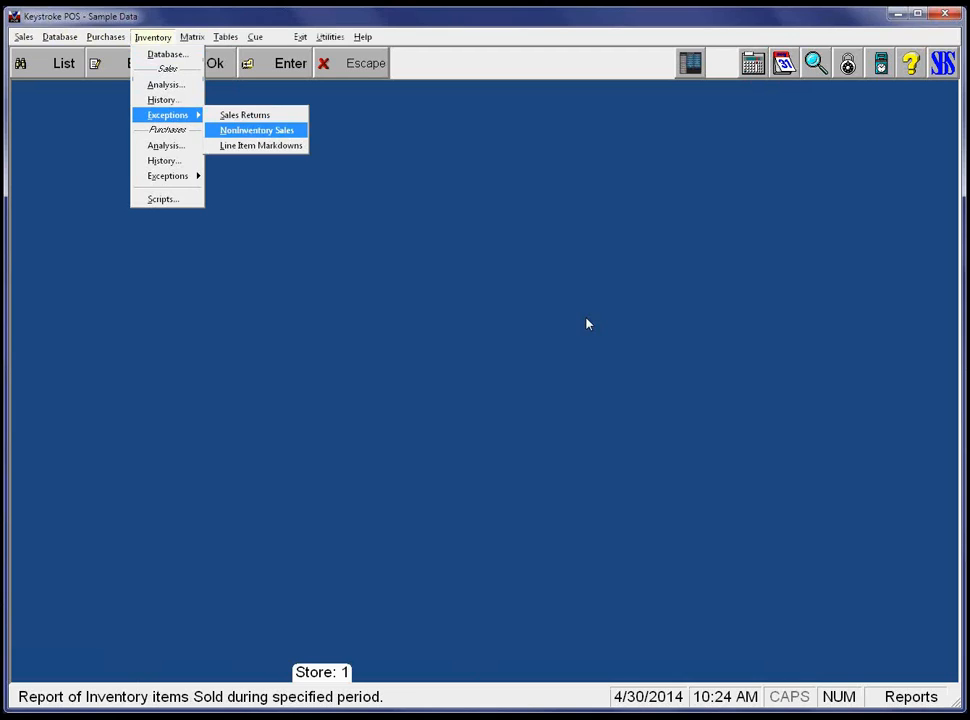
key(Up)
key(Return)
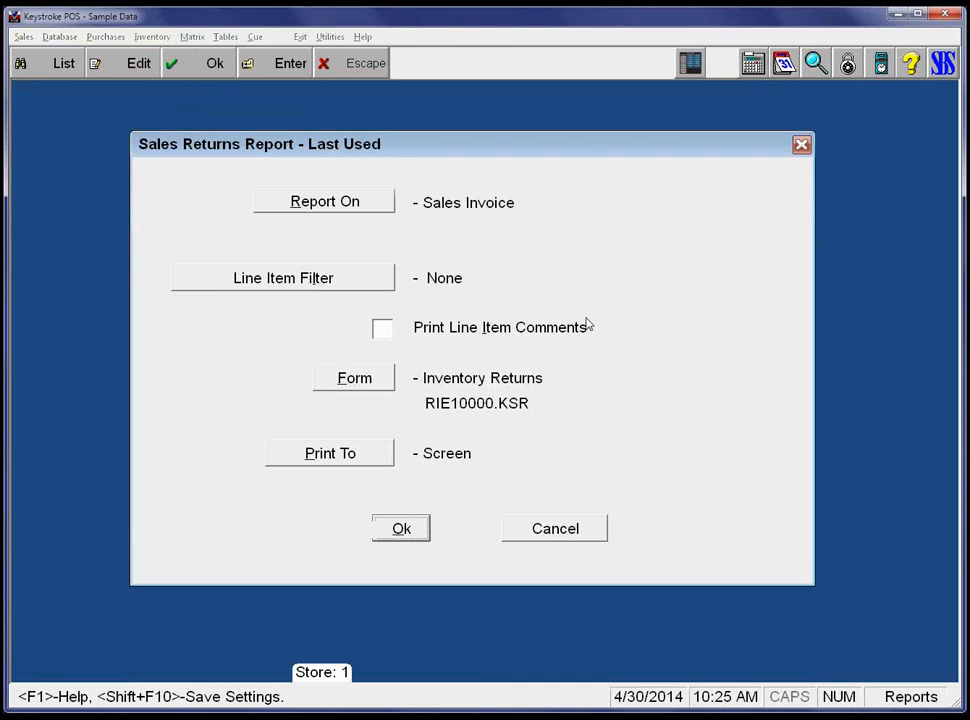
key(Return)
key(Return)
key(Return)
key(Return)
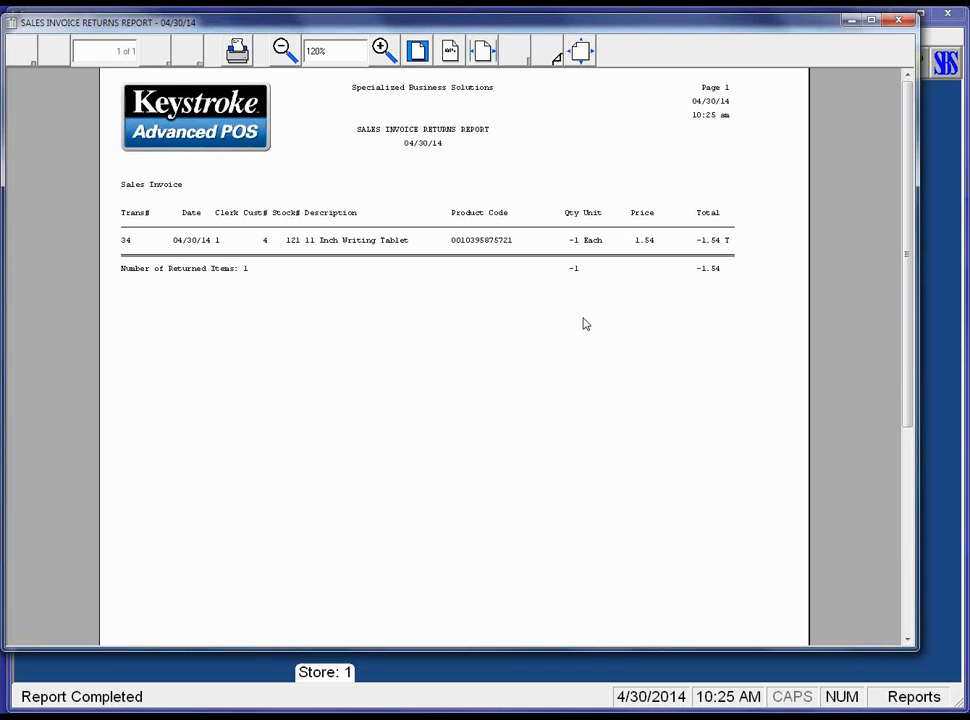
key(Escape)
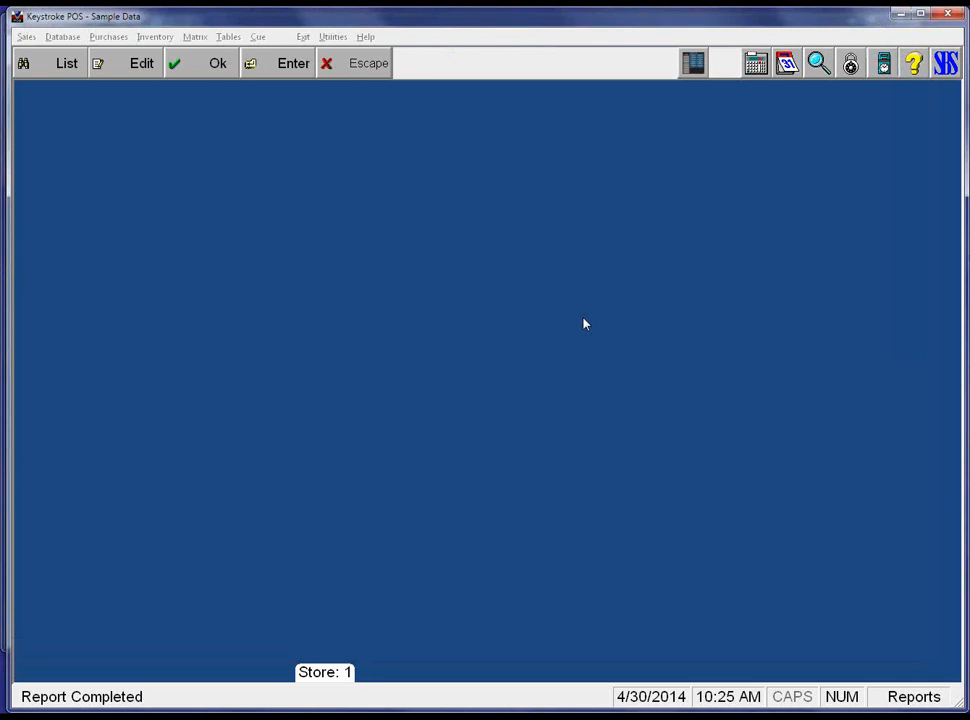
Browse the NonInventory Sales and Line Item Markdowns exception reports, then return to the sales invoice.
key(Right)
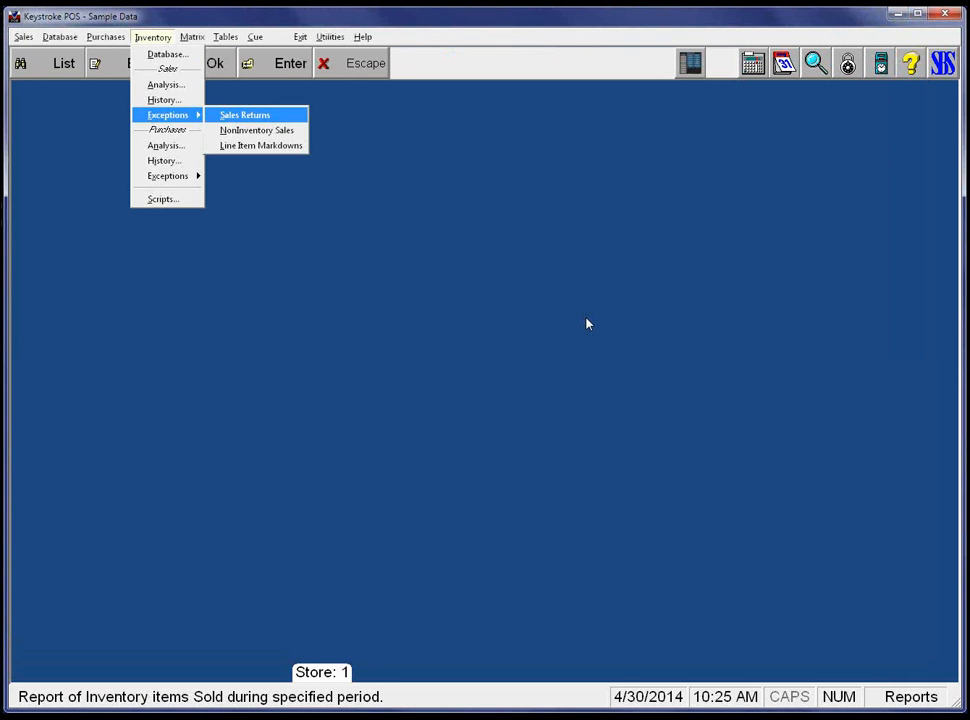
key(Down)
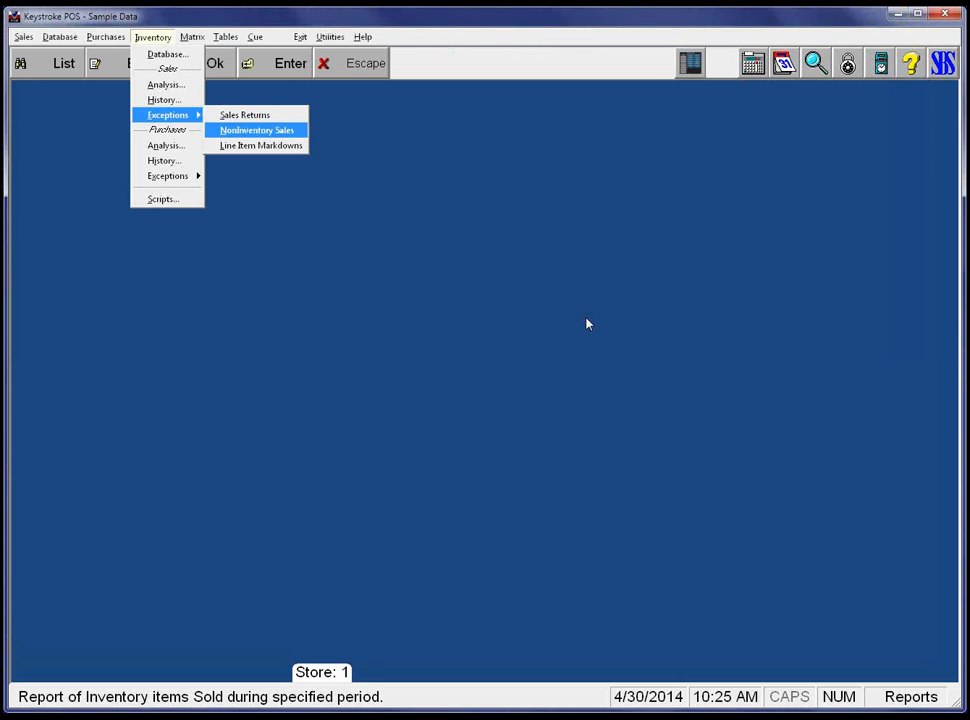
key(Up)
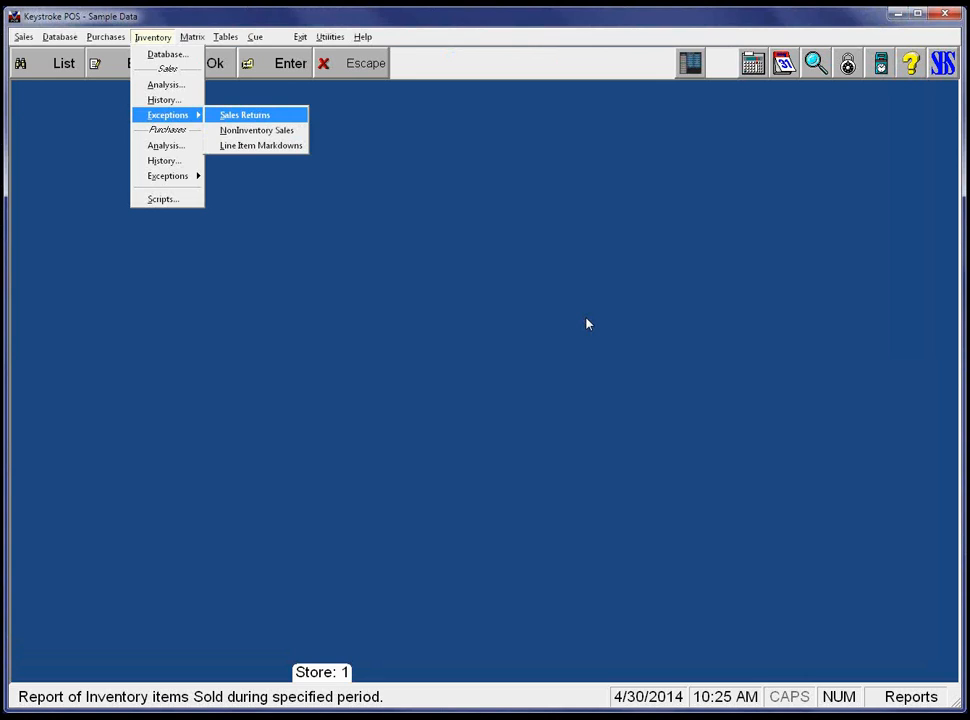
key(Down)
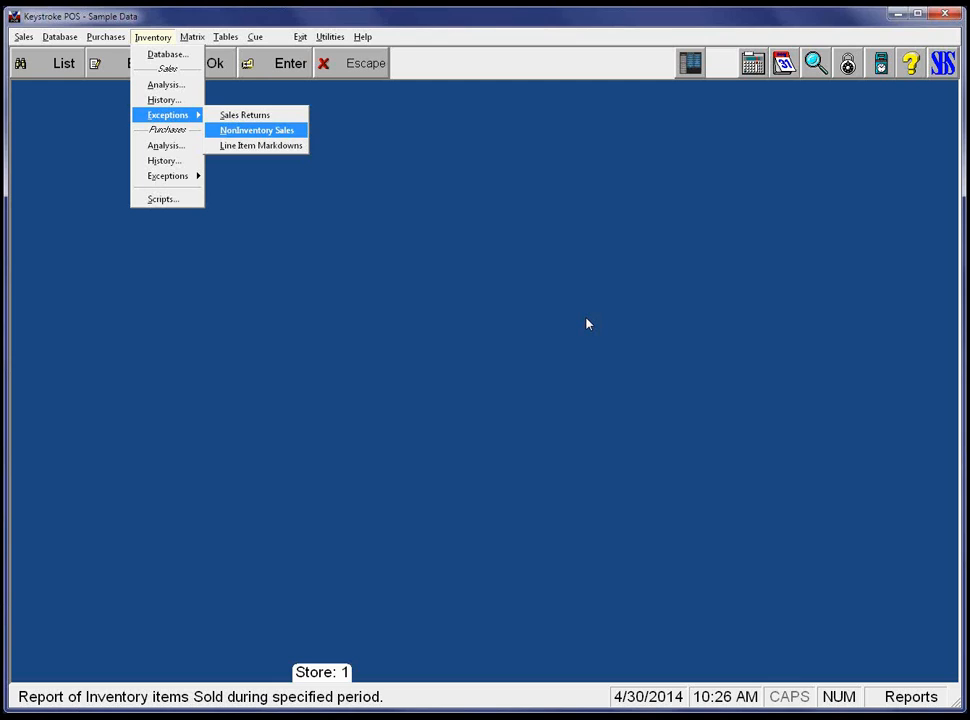
key(Down)
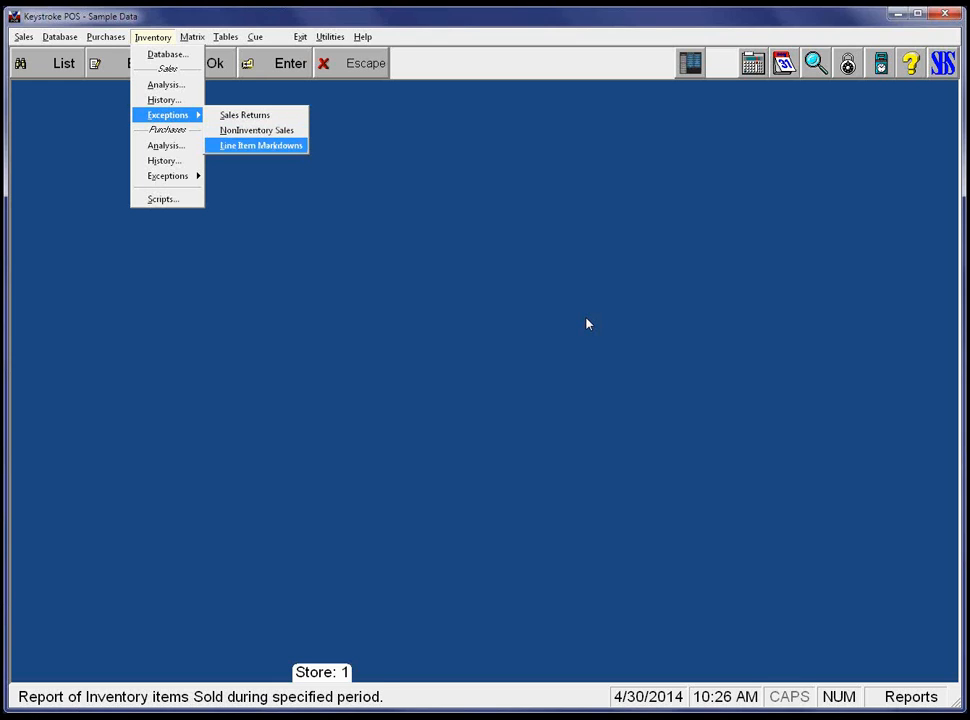
key(Right)
key(Right)
key(Right)
key(Right)
key(Return)
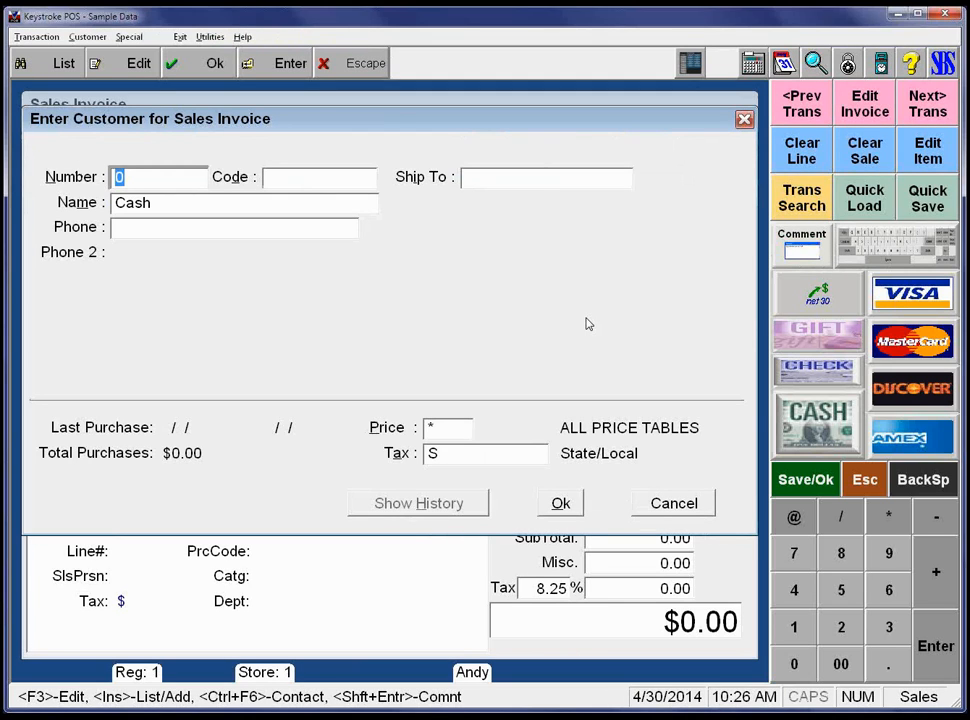
Pick Ben & Jerry's from the customer list for invoice 35.
key(Return)
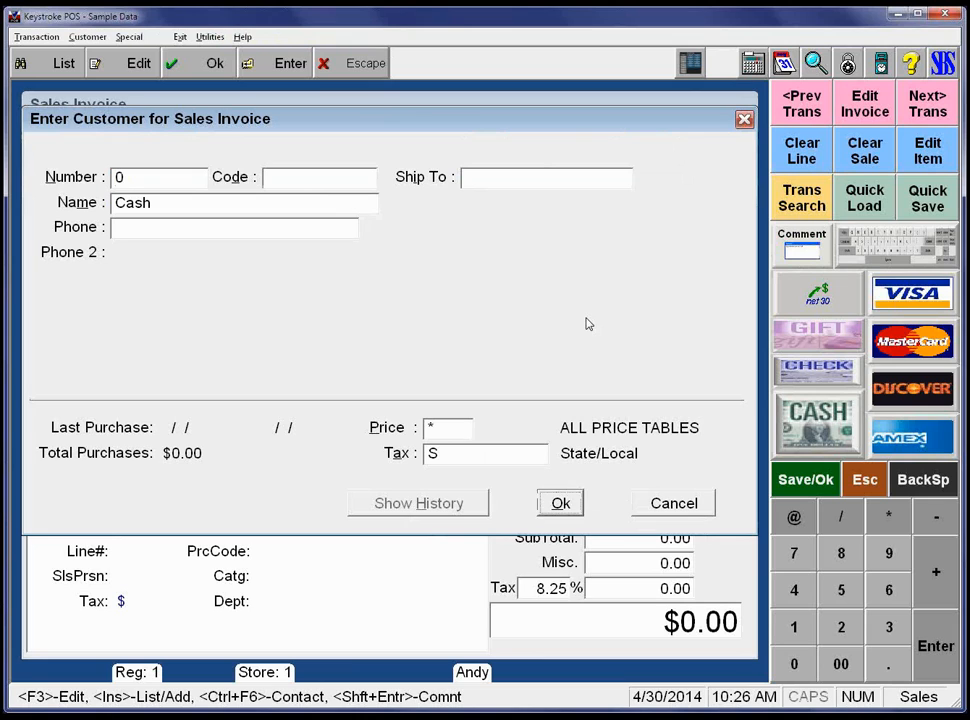
key(Up)
key(Up)
key(Up)
key(Up)
key(Up)
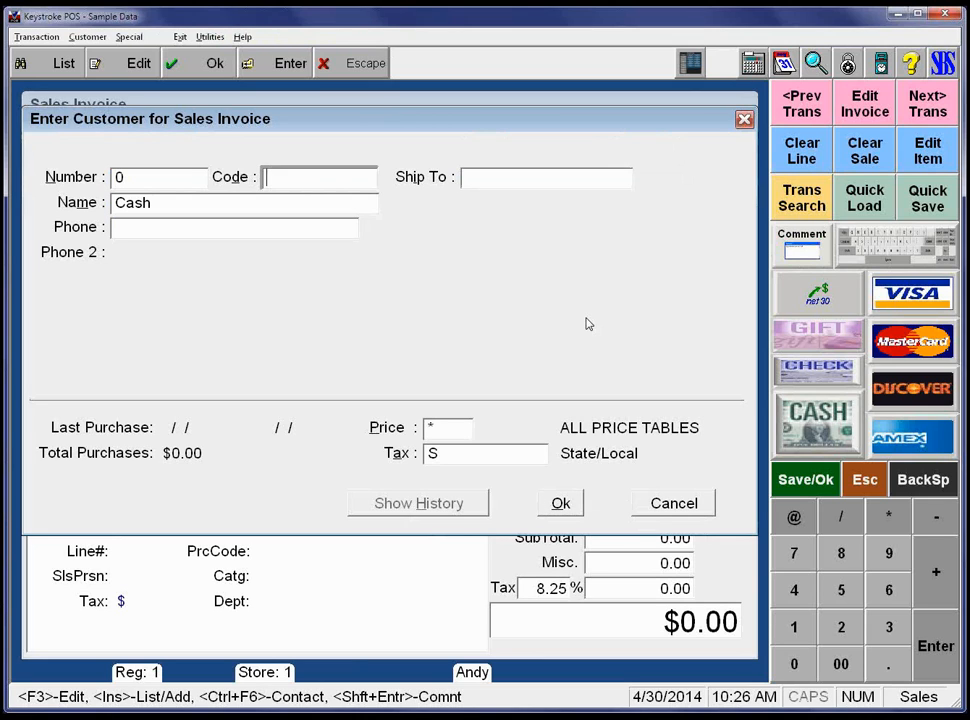
key(Insert)
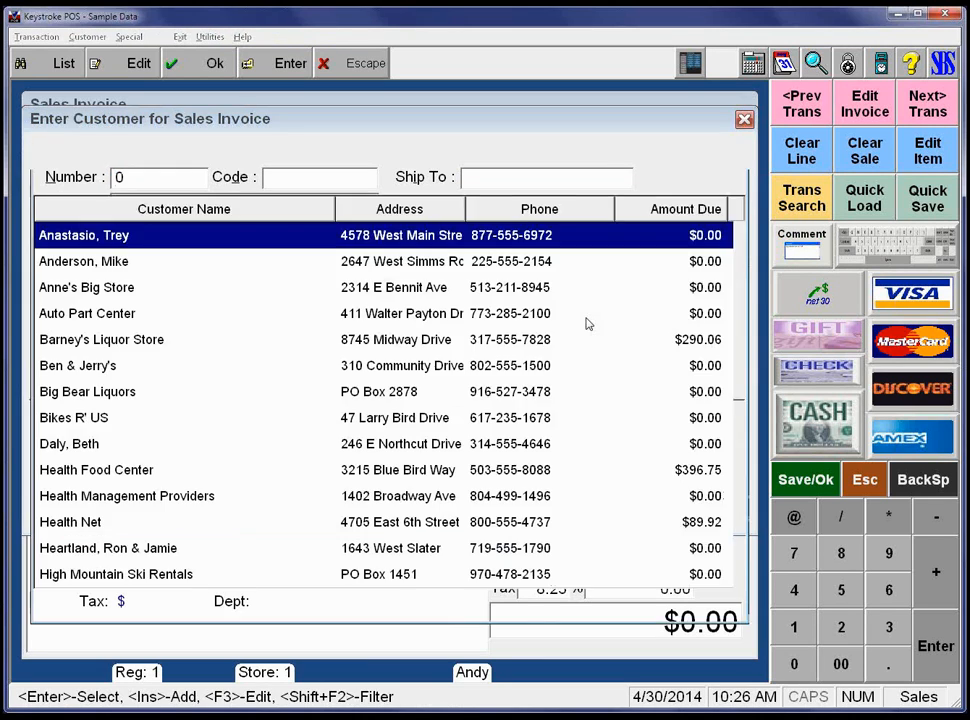
key(Down)
key(Down)
key(Down)
key(Down)
key(Down)
key(Down)
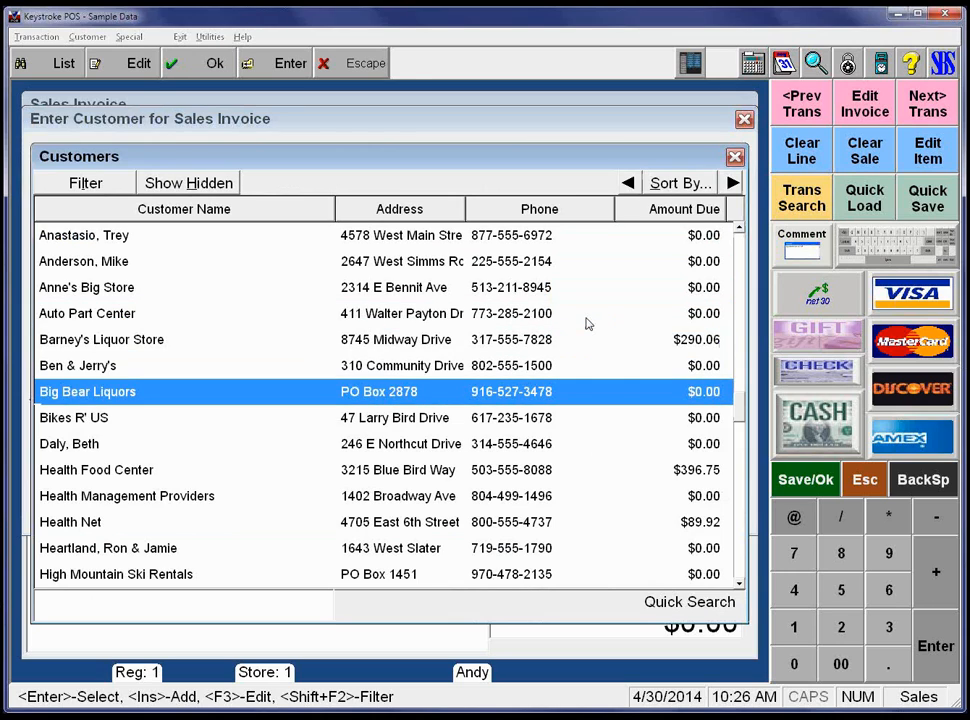
key(Up)
key(Return)
key(Return)
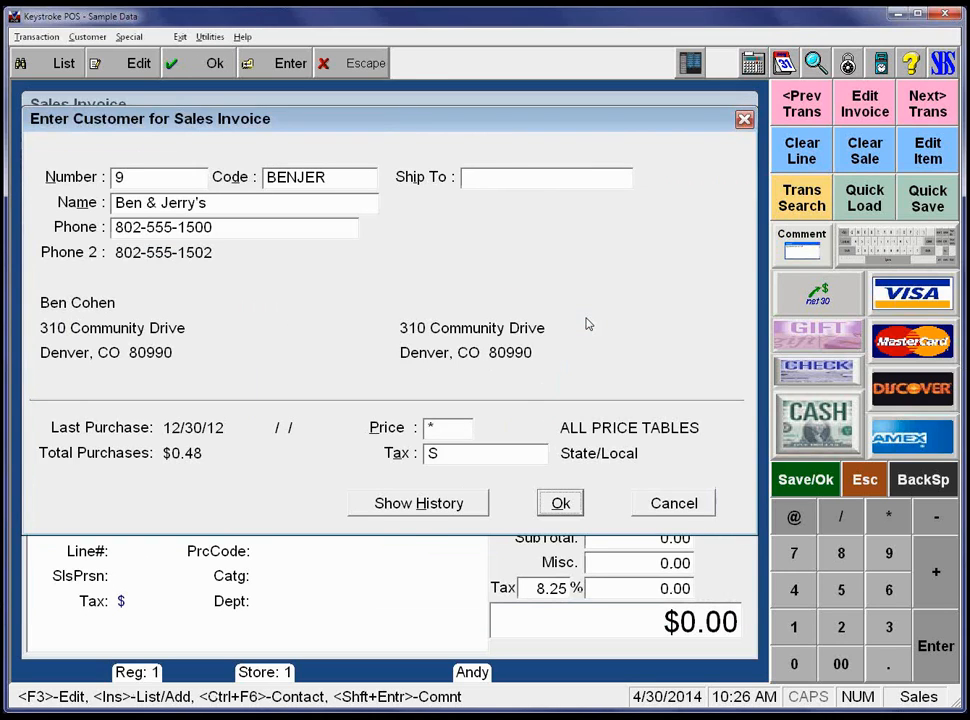
key(Return)
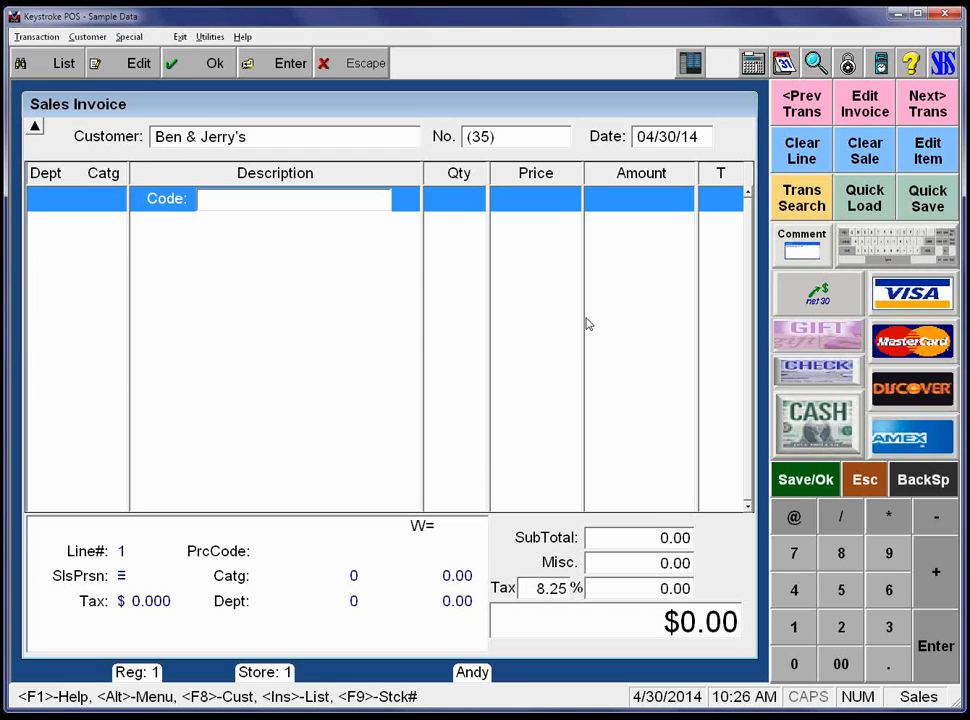
Add a non-inventory Miscellaneous Widget line, quantity 1, priced at 5.00.
key(F9)
key(F9)
key(F9)
key(F9)
key(F9)
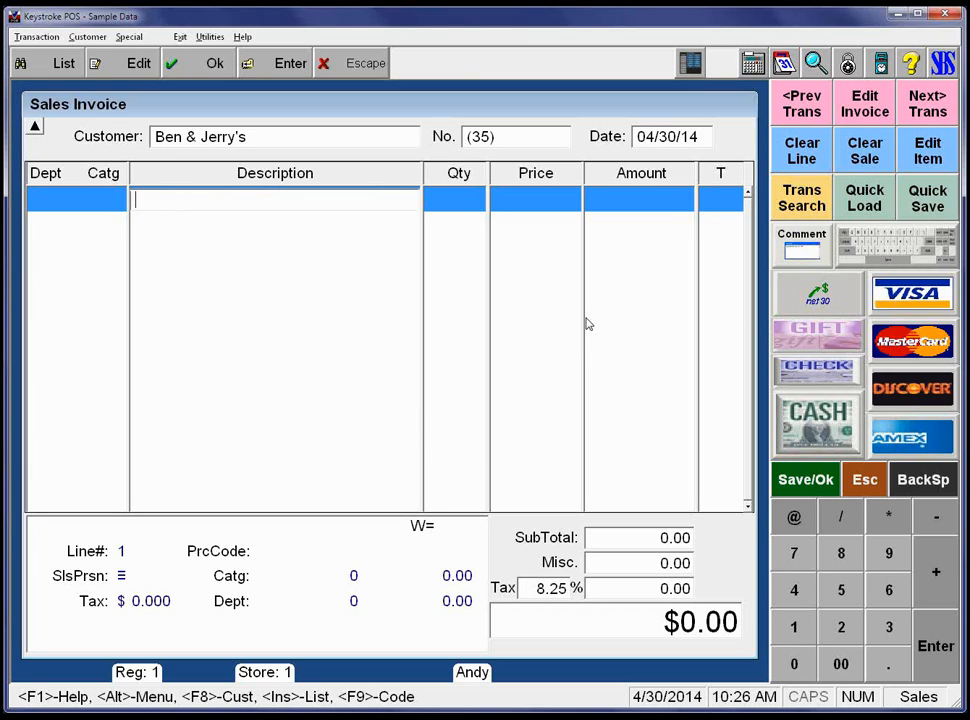
text(Miscelle)
key(BackSpace)
text(aneous)
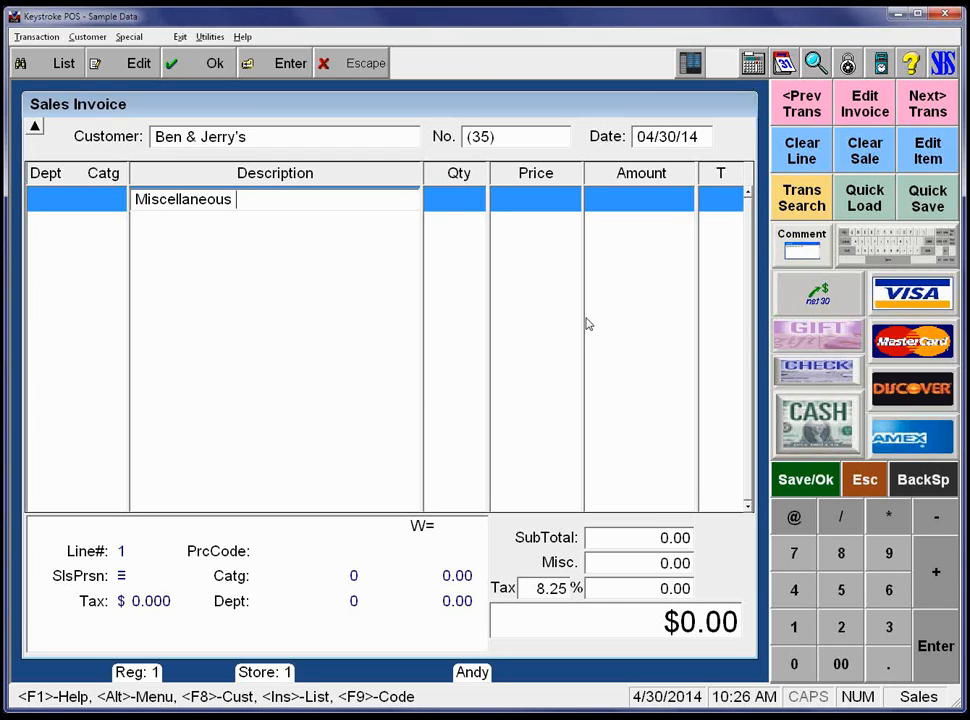
text( Widget)
key(Return)
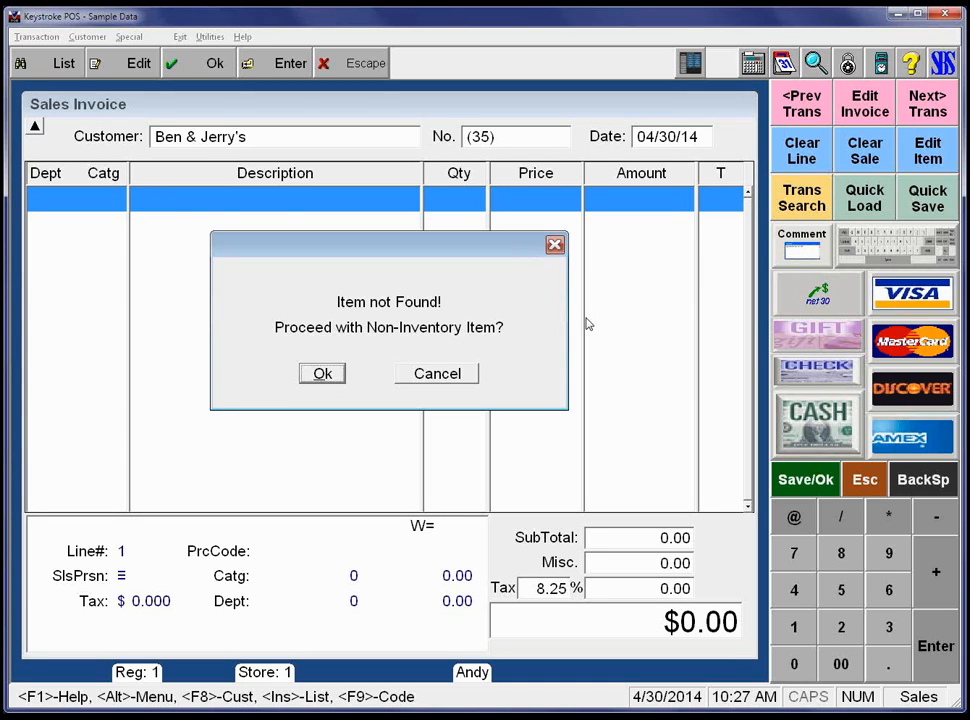
key(Return)
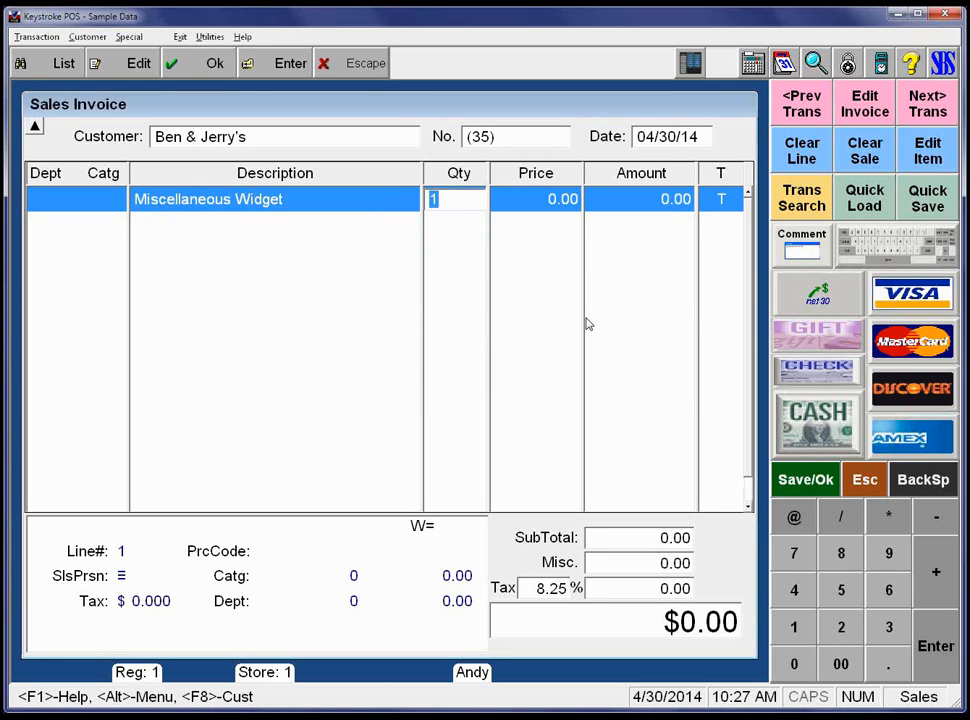
key(Return)
text(5)
key(Return)
key(Return)
Pay the $5.41 total by check and save the invoice without printing.
key(Return)
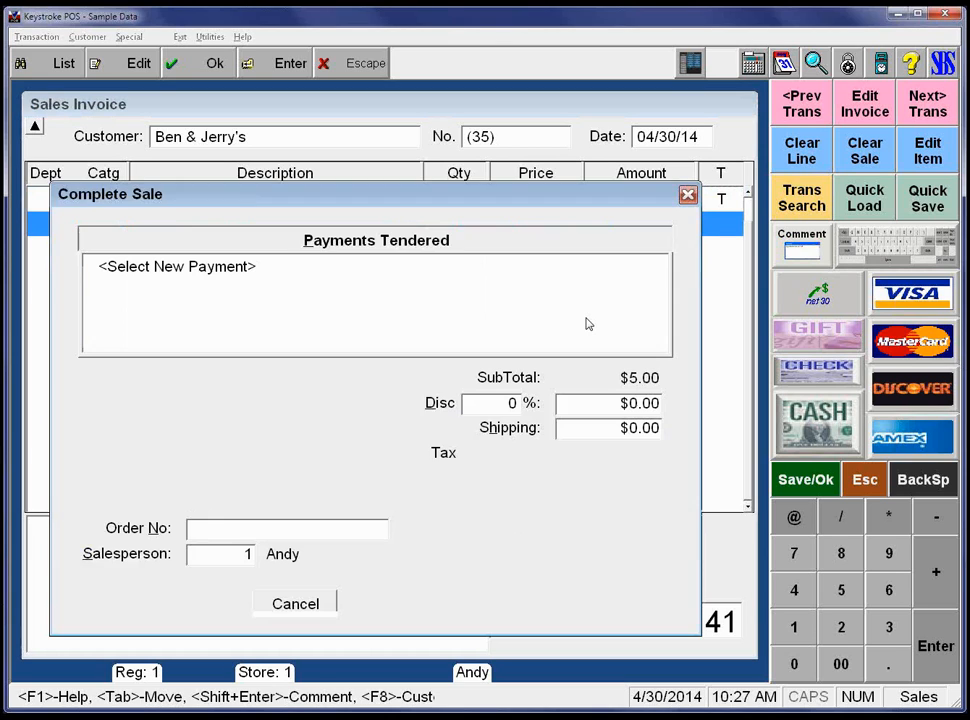
key(Down)
key(Return)
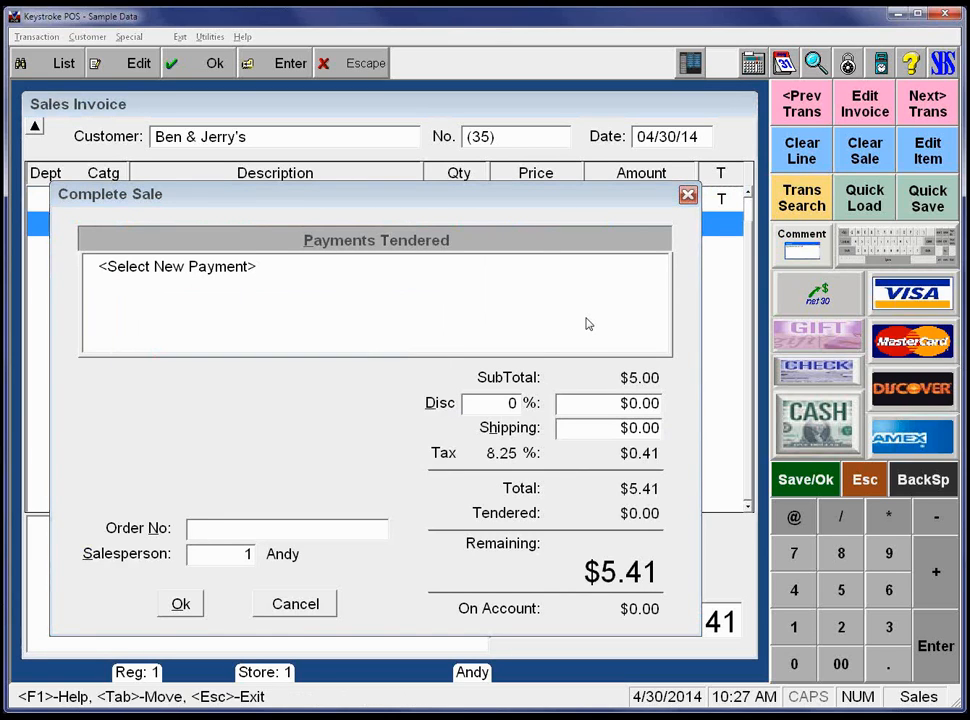
key(Return)
key(Down)
key(Down)
key(Return)
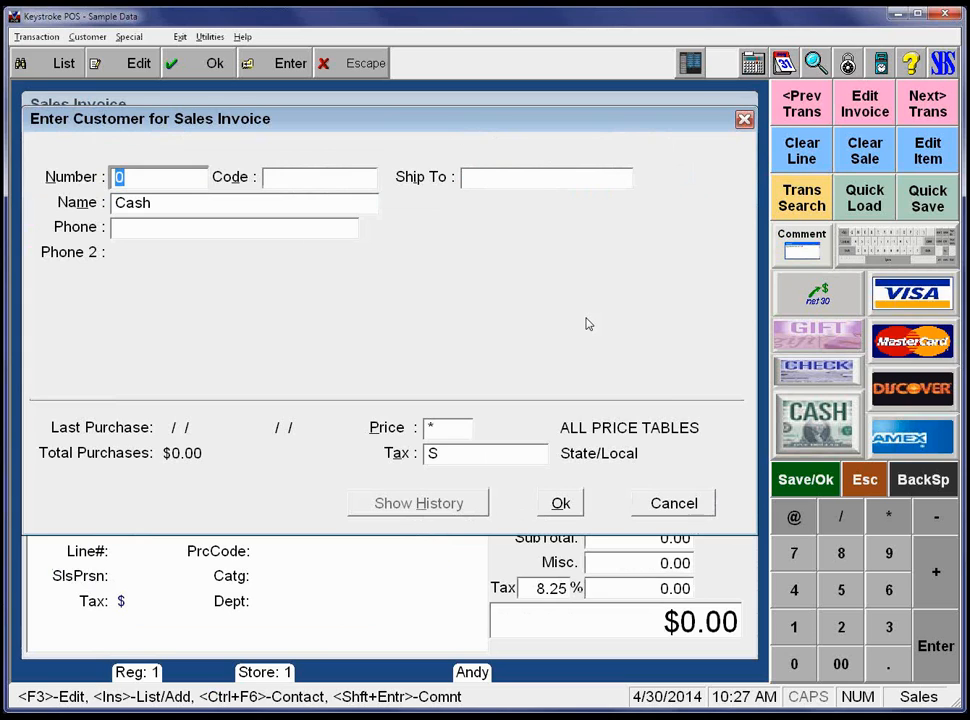
Start invoice 36 for Cash and add one 8 x 9.5 Soft Mousepad repriced to $7.00.
key(Return)
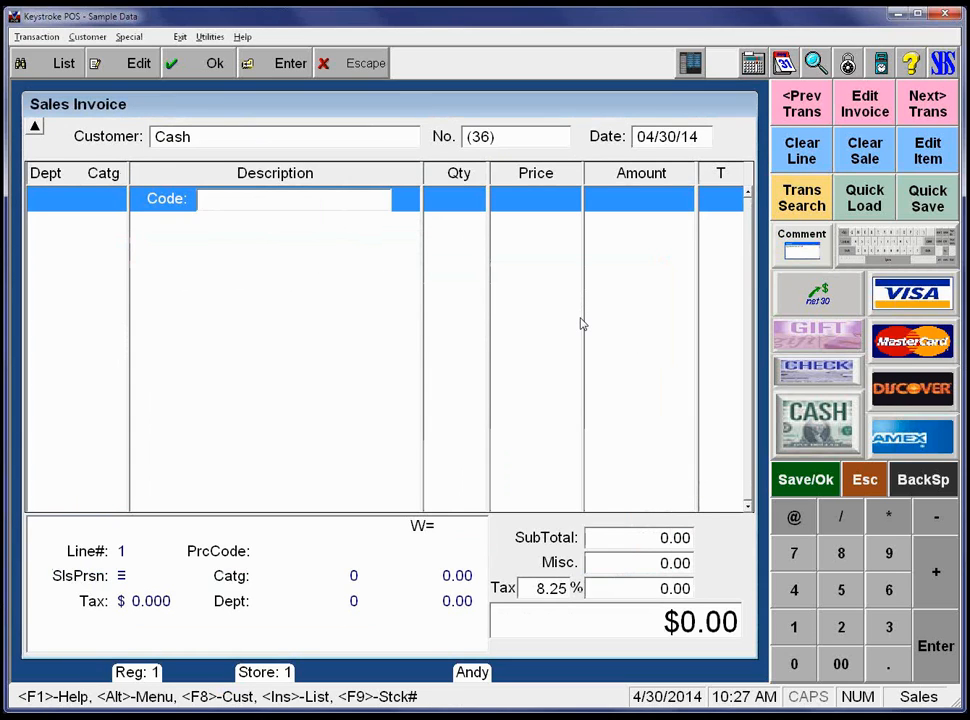
key(Insert)
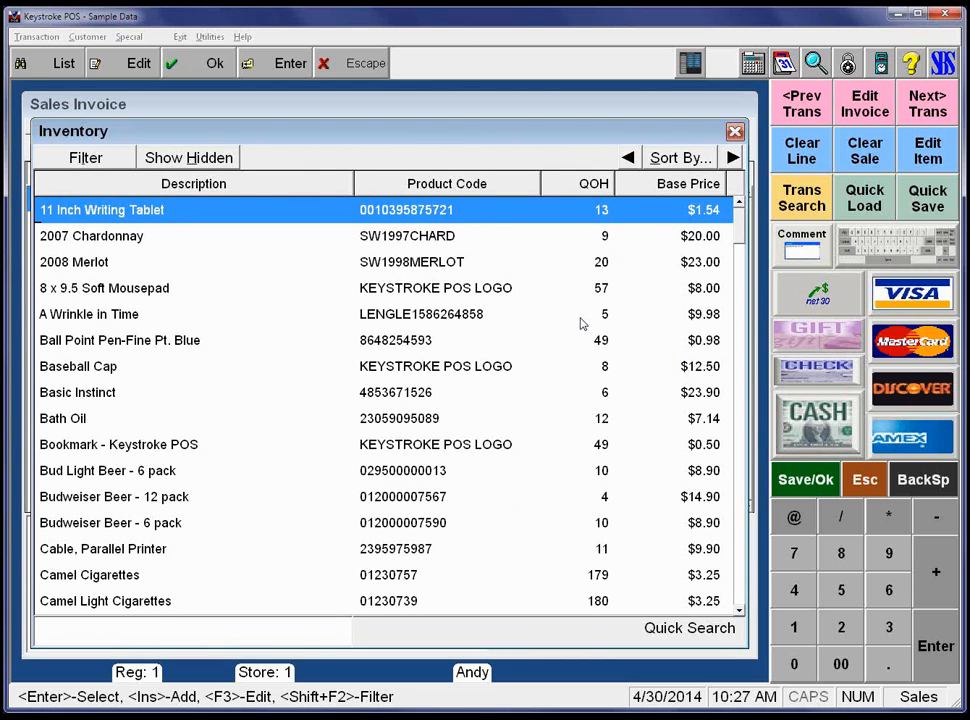
key(Down)
key(Down)
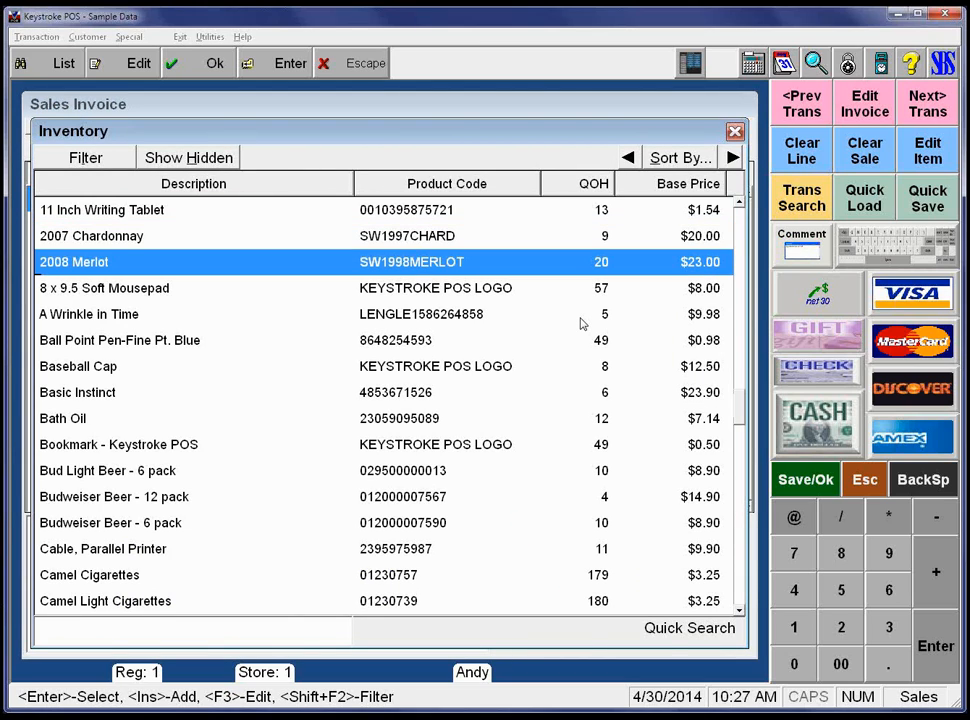
key(Down)
key(Return)
key(Up)
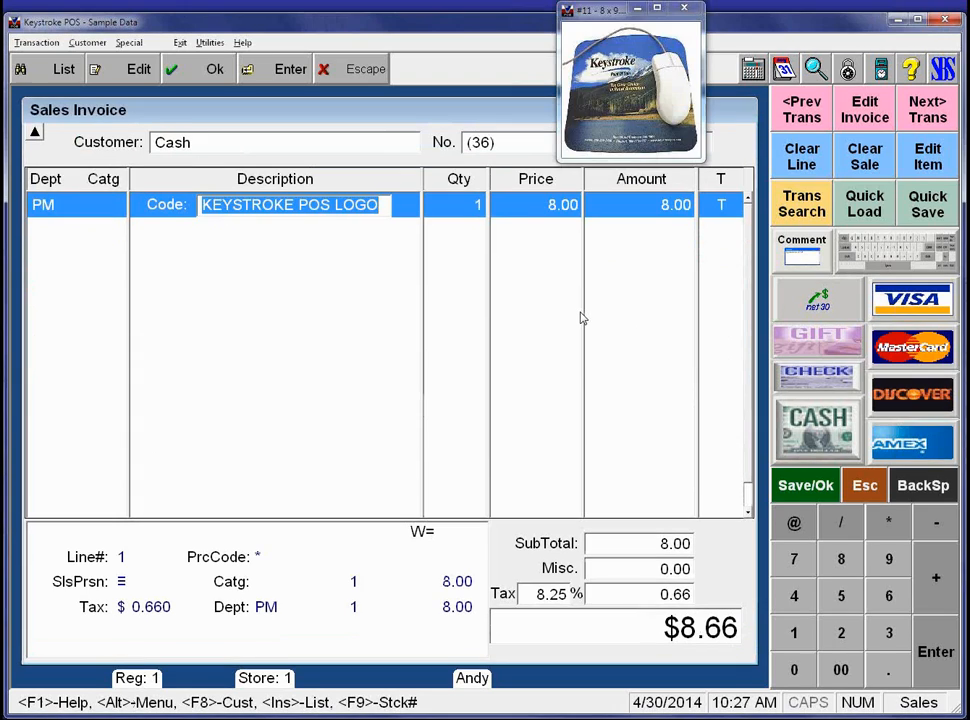
key(Return)
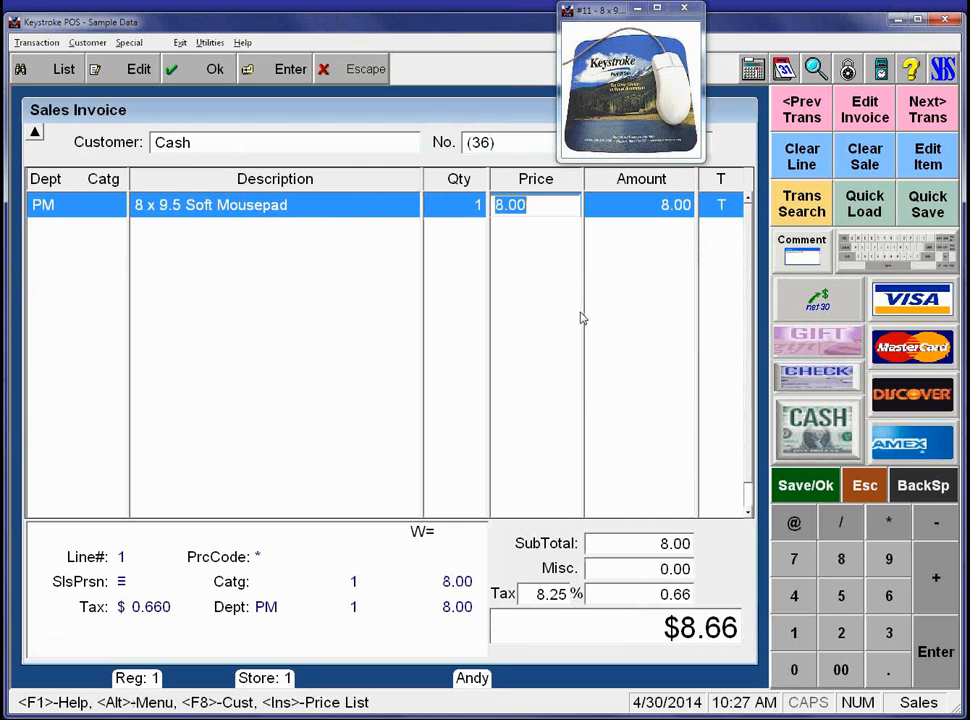
text(7)
key(Return)
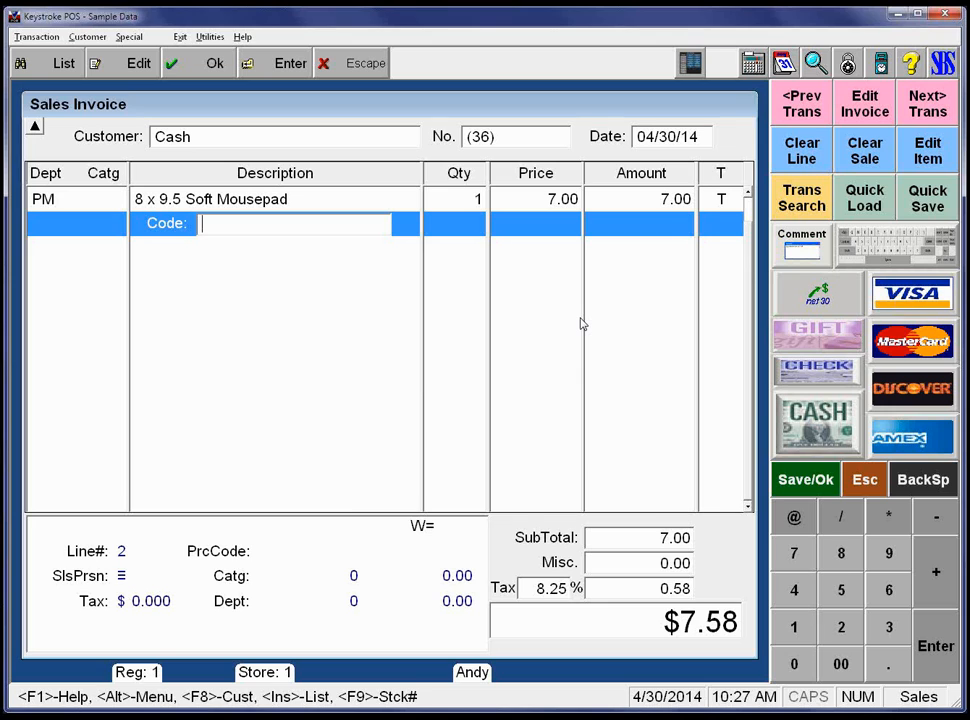
Pay with $10 cash for $2.42 change and save the invoice without printing.
key(Return)
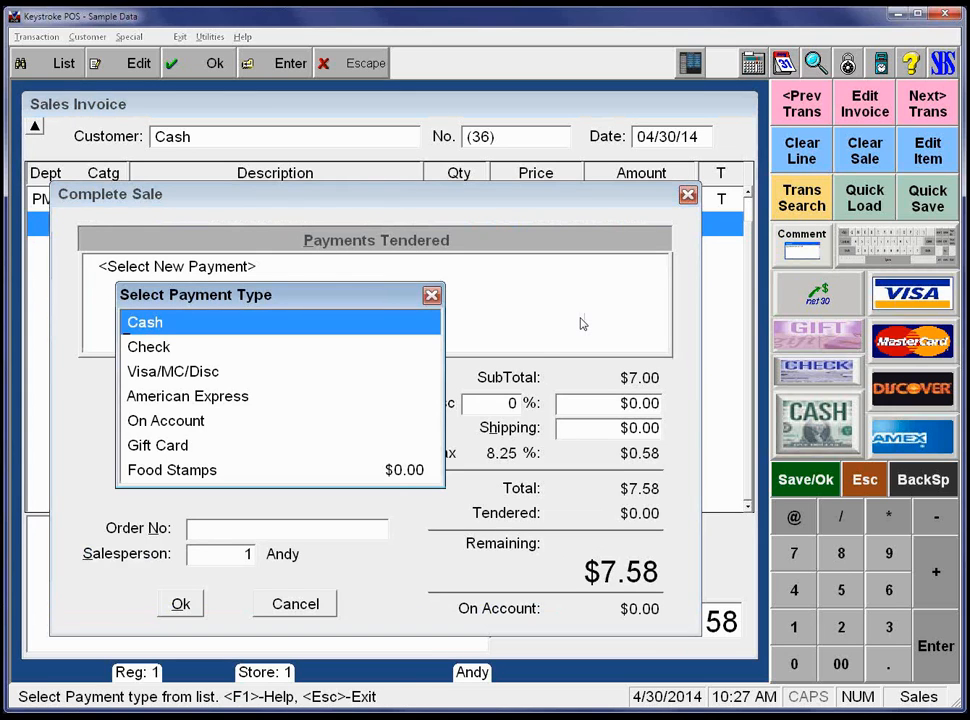
key(Return)
text(10)
key(Return)
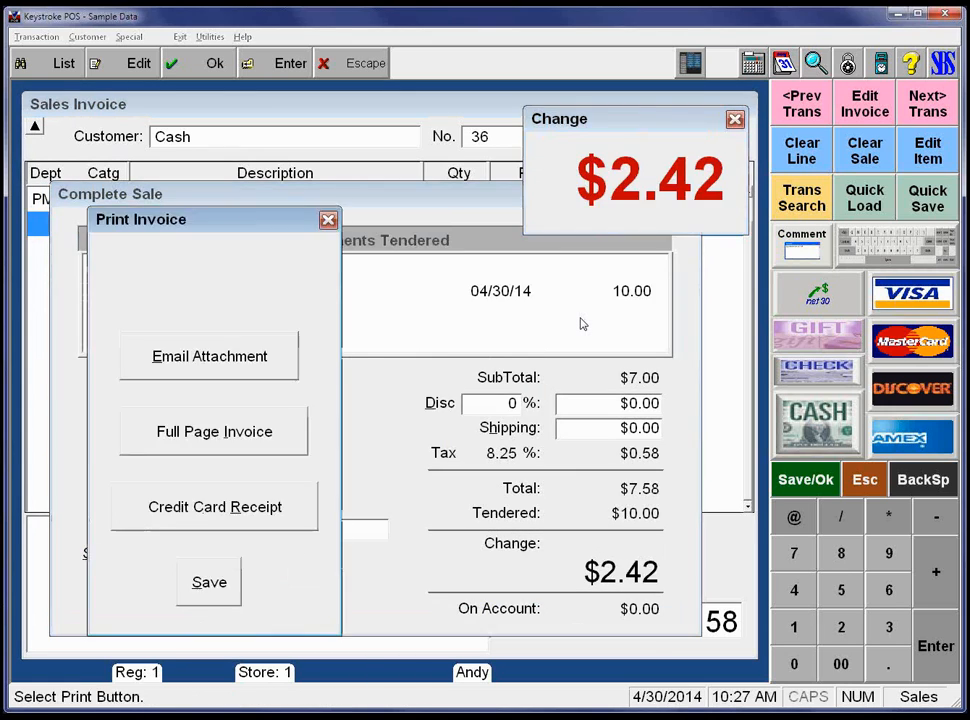
key(Tab)
key(Return)
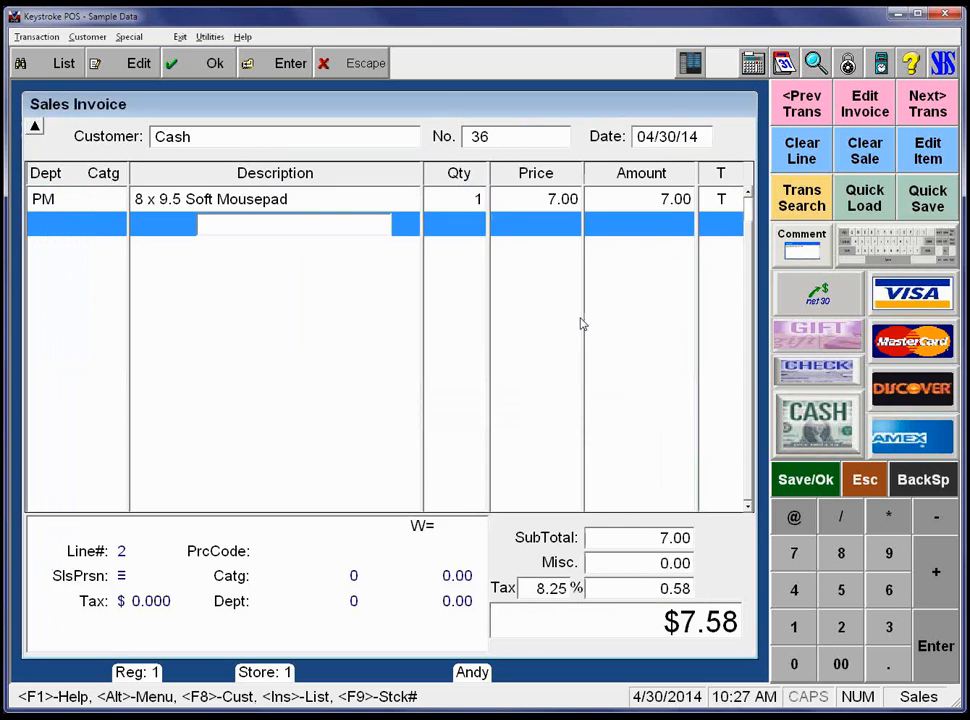
key(alt+x)
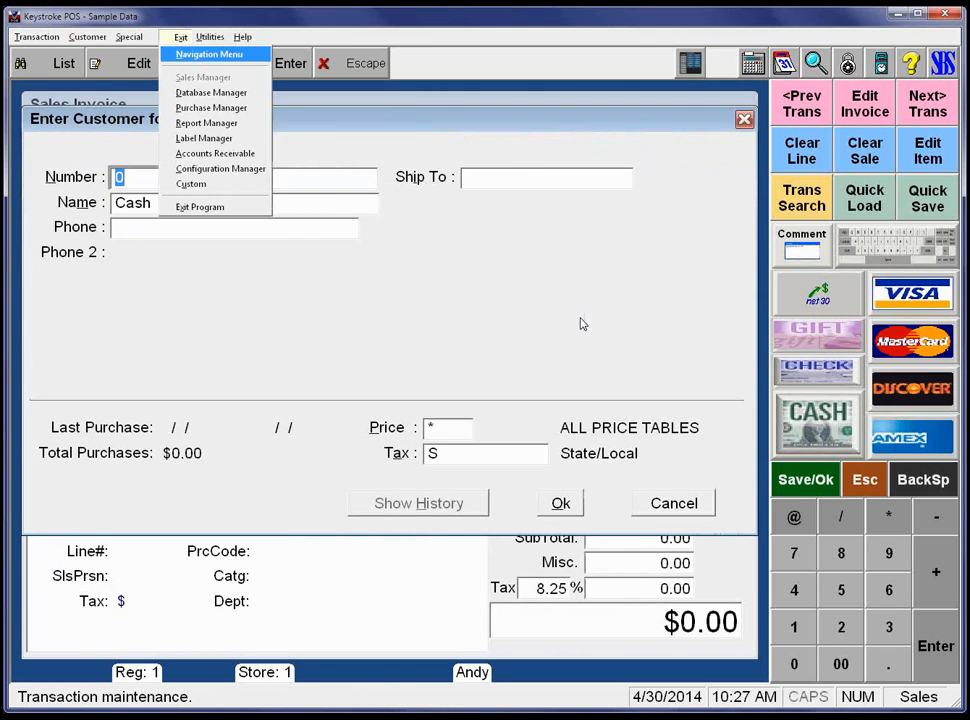
In the Report Manager, open the Inventory > Exceptions > NonInventory Sales report settings.
key(r)
key(Right)
key(Right)
key(Right)
key(Down)
key(Down)
key(Down)
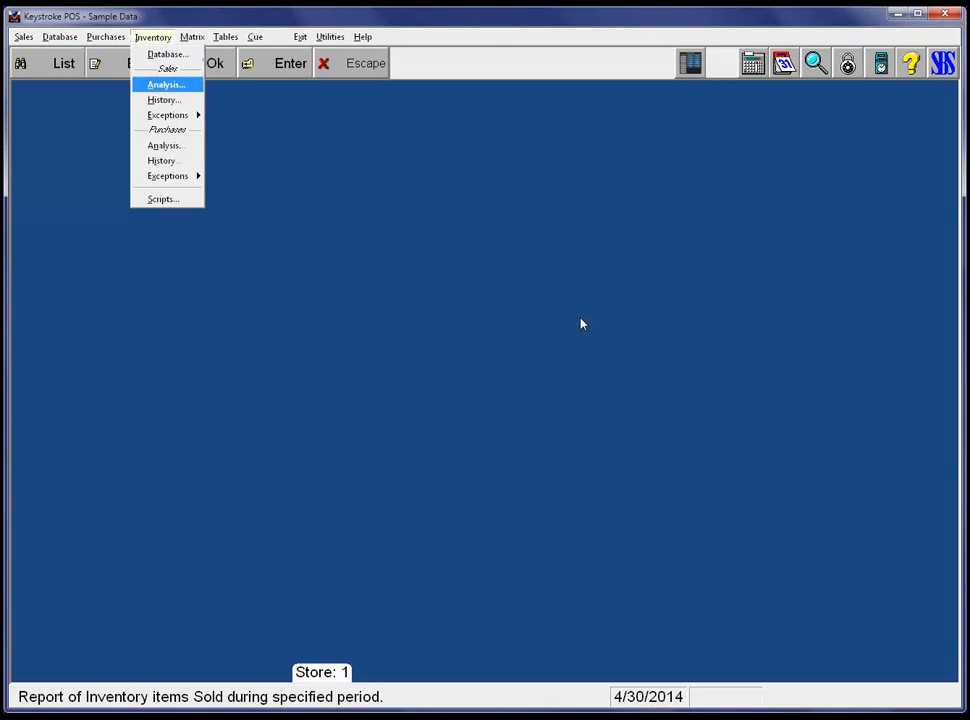
key(Right)
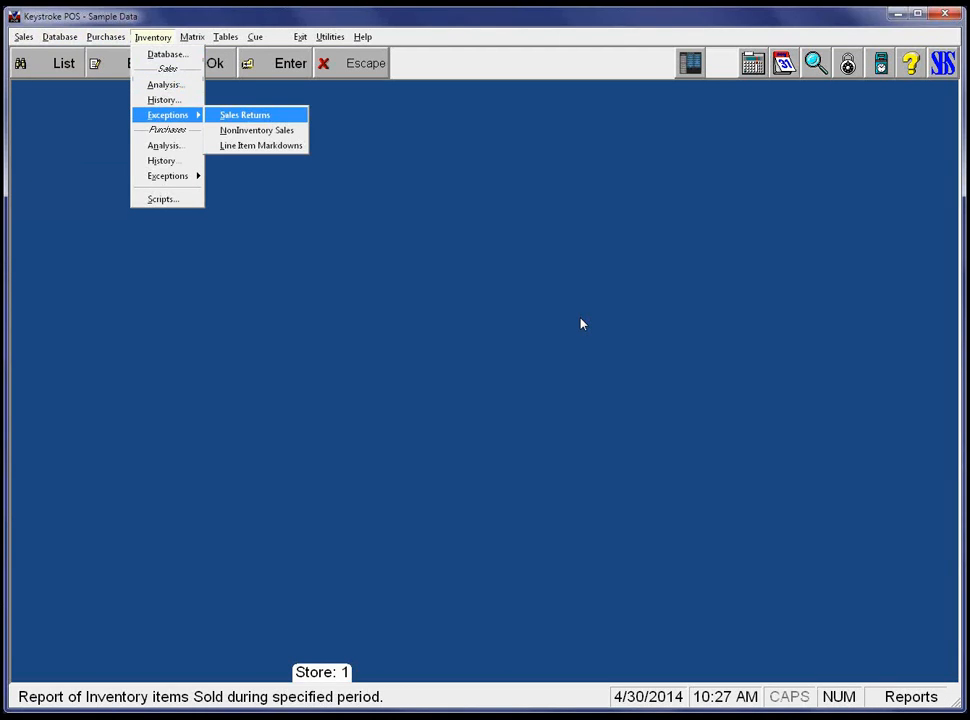
key(Down)
key(Return)
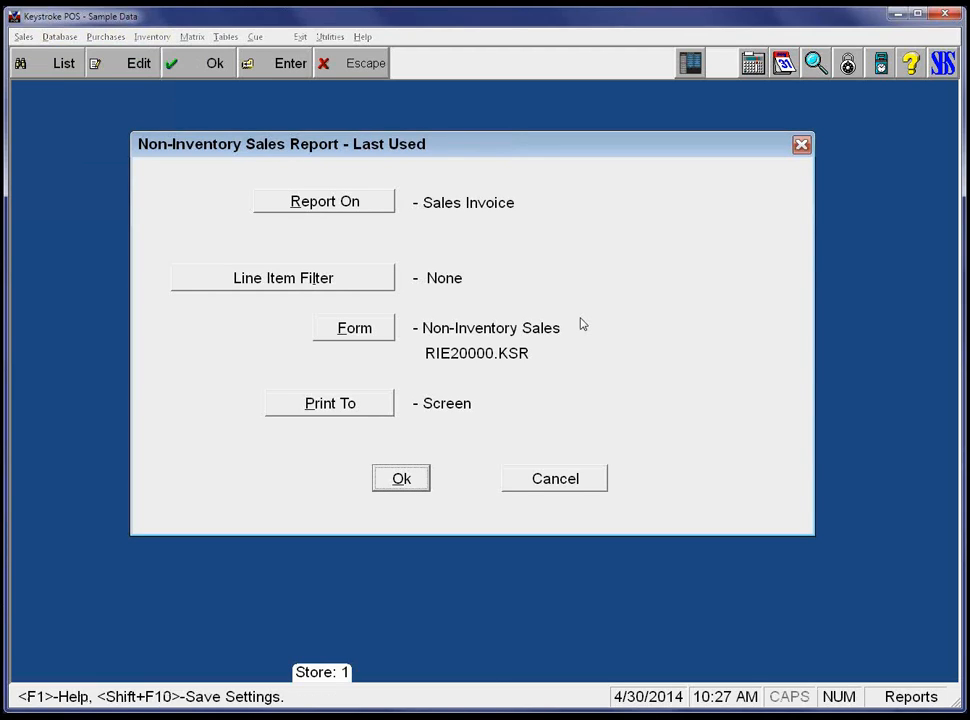
Accept the settings and generate the report for today's 04/30/14 date range.
key(shift+Tab)
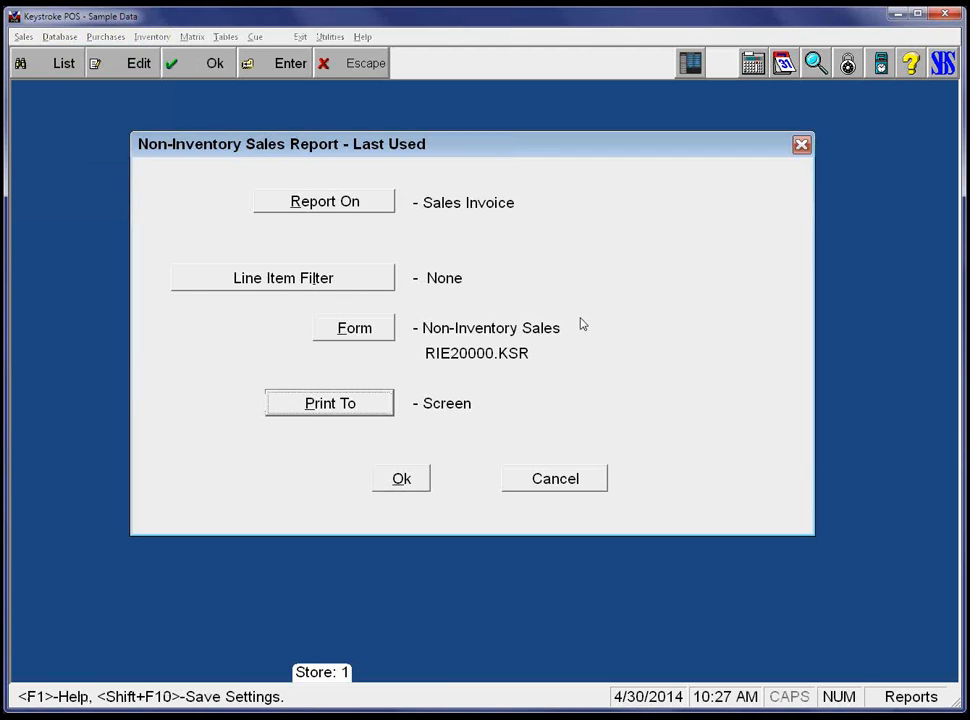
key(Tab)
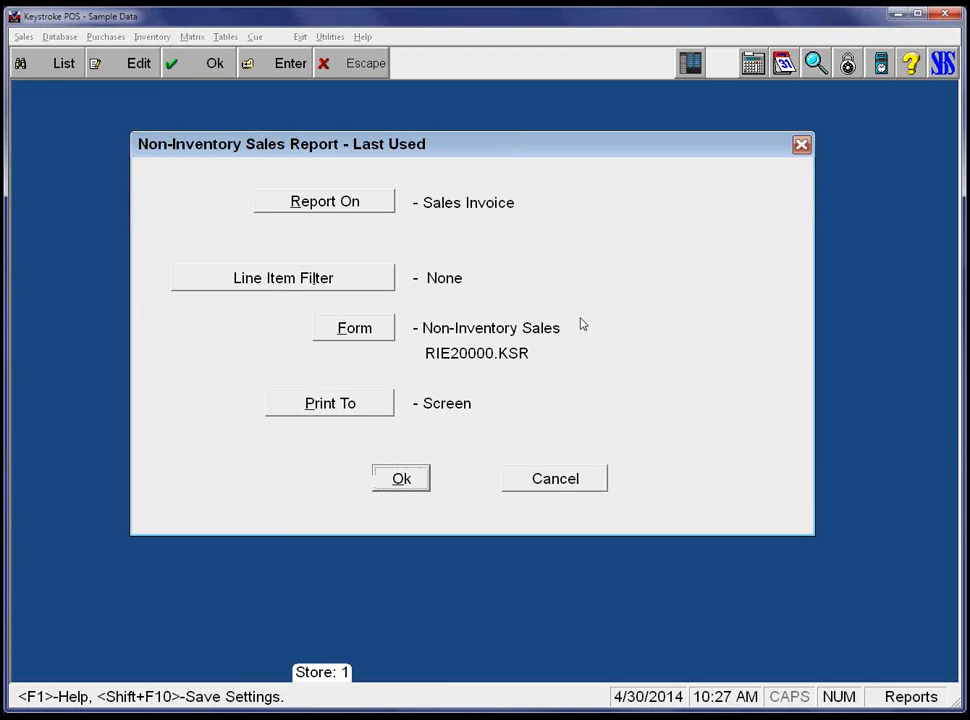
key(Return)
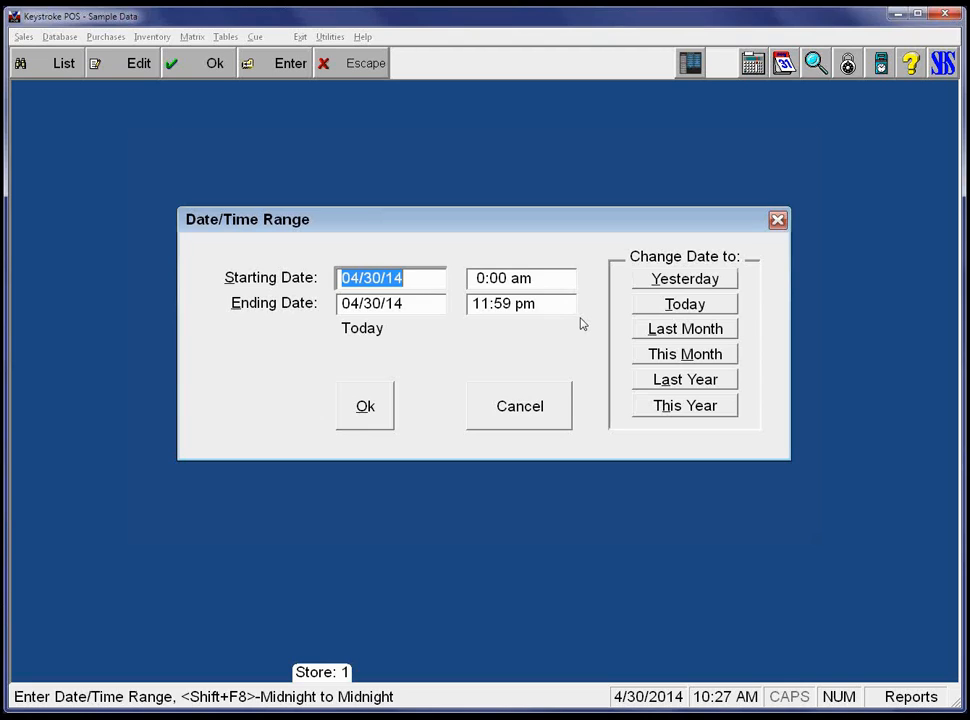
key(Return)
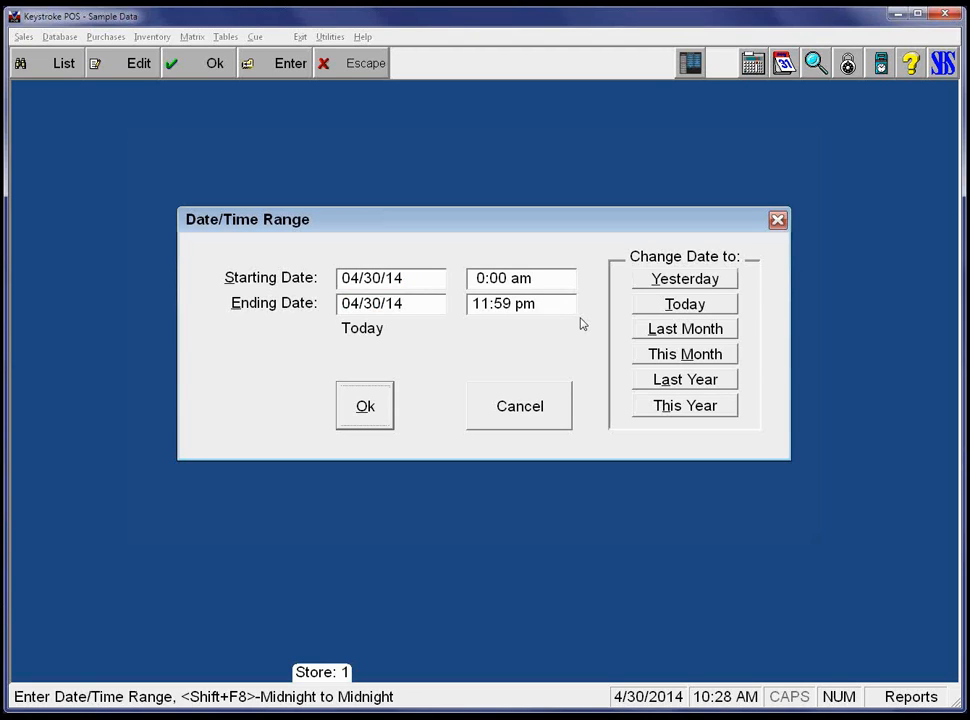
key(Return)
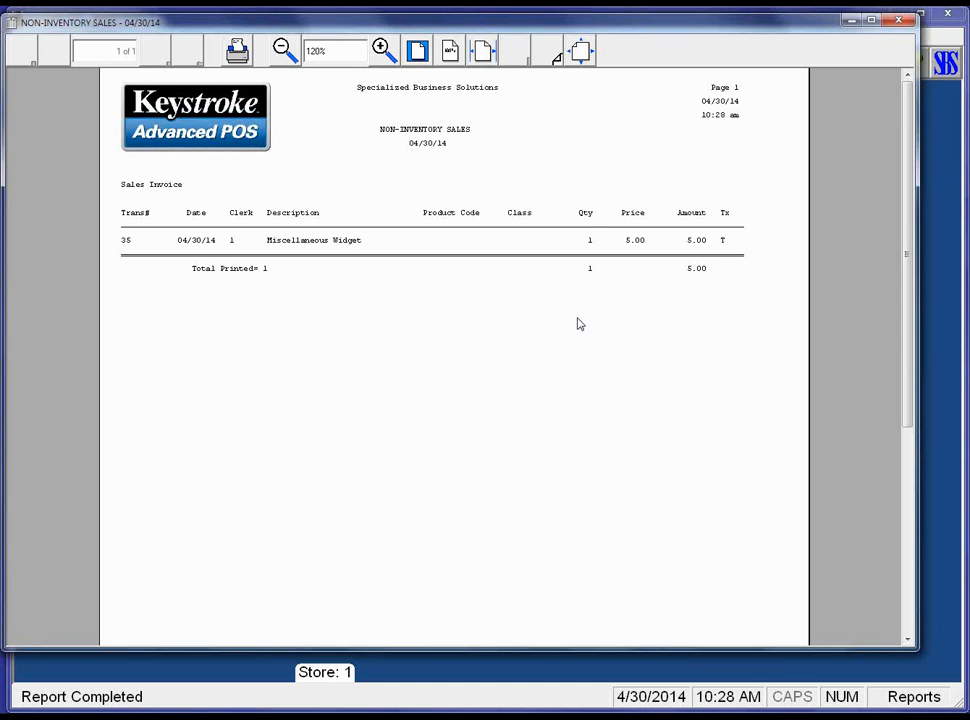
Close the Non-Inventory Sales preview and start the Inventory Sales Analysis with last-used settings.
key(Escape)
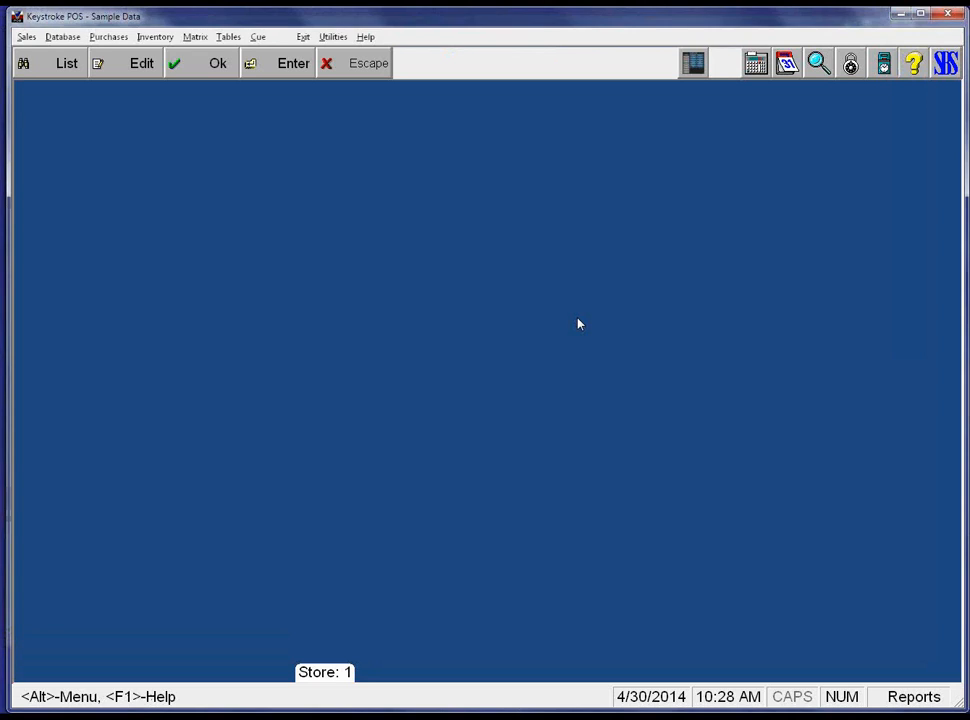
key(alt+i)
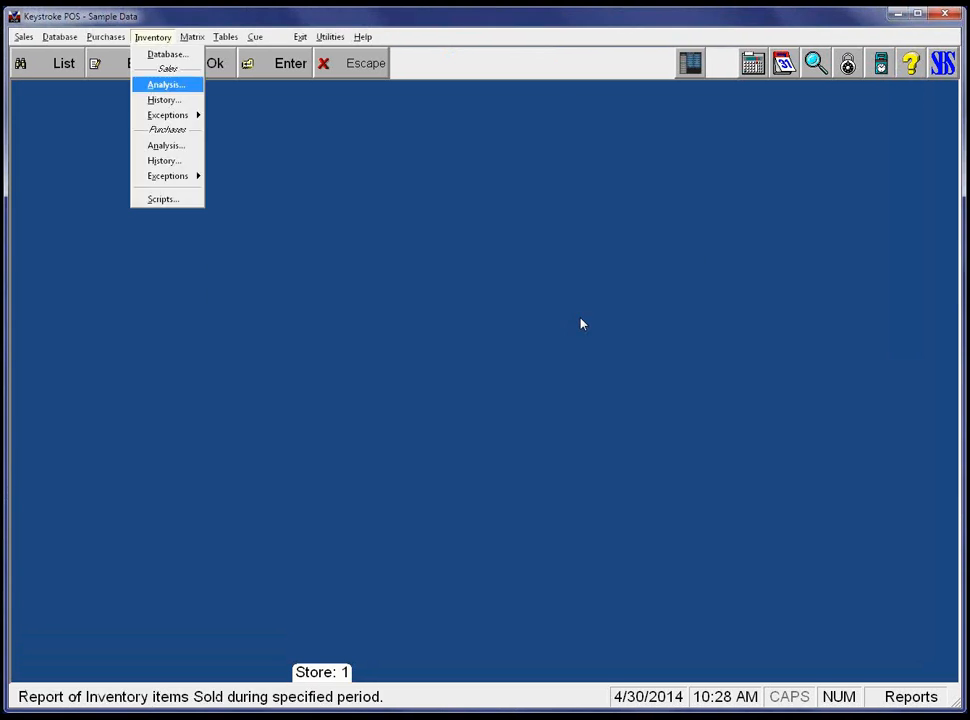
key(a)
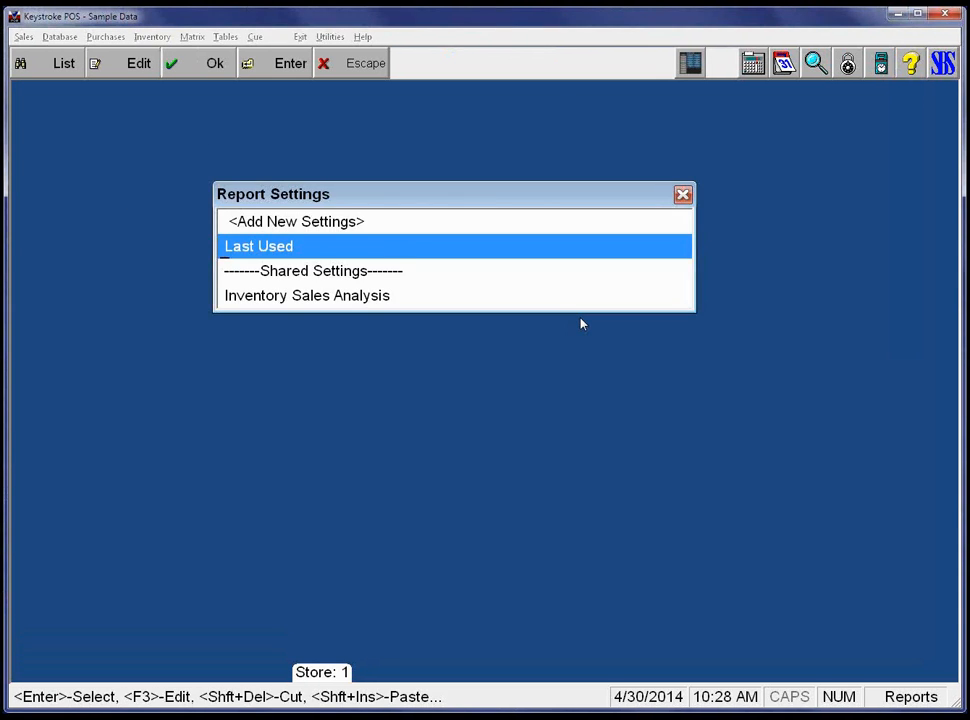
key(Return)
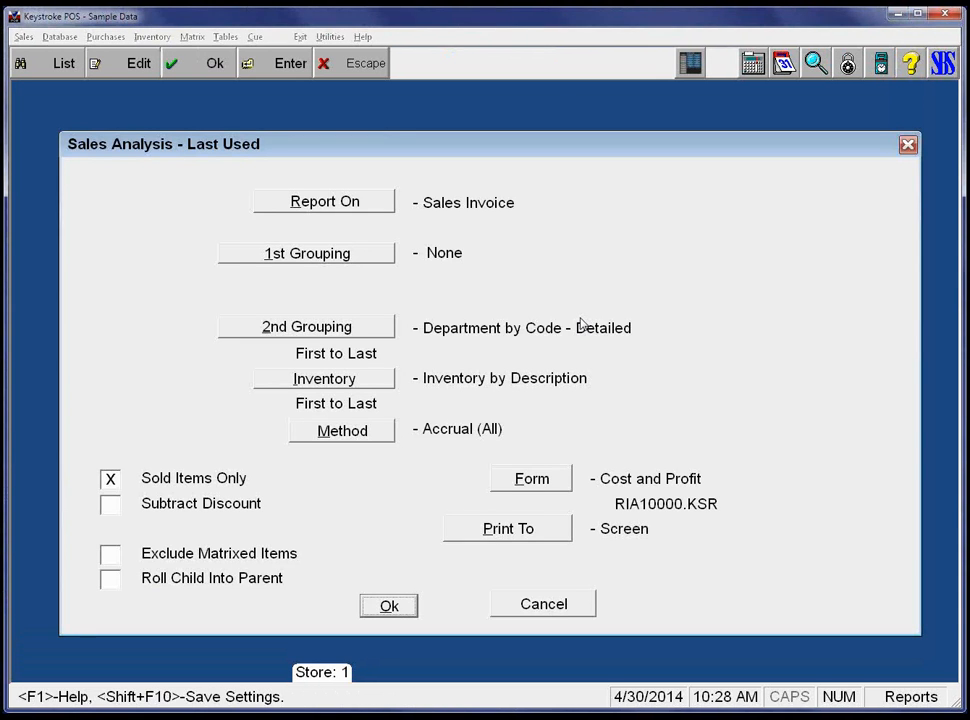
Set the second grouping to None, then preview and close the analysis showing 6.69 profit on 10.46 revenue.
key(Down)
key(Down)
key(Down)
key(Down)
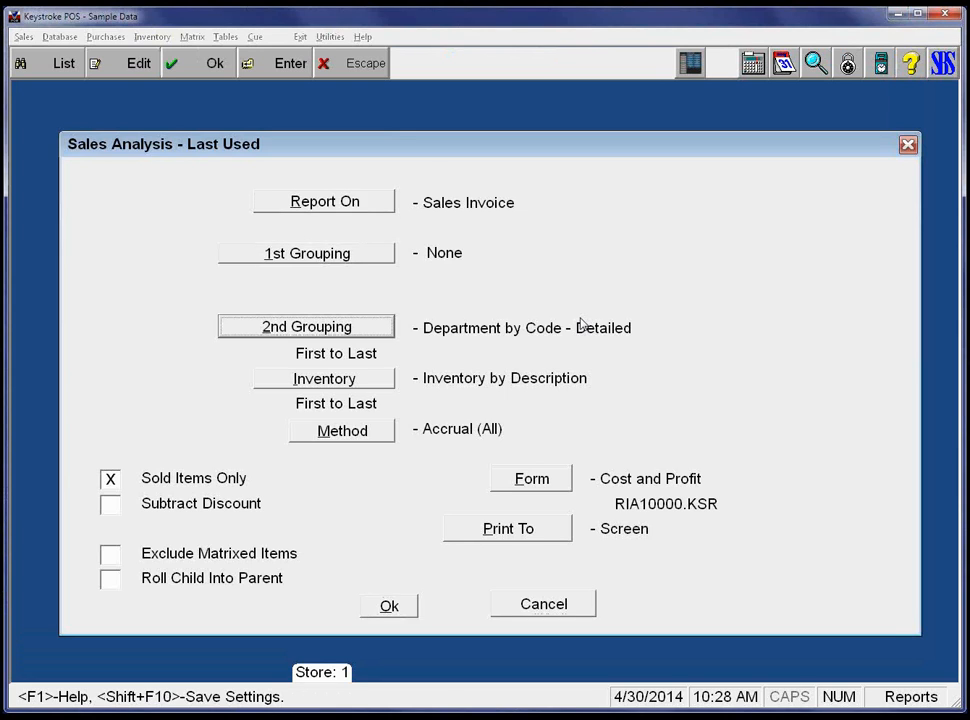
key(Return)
key(Up)
key(Up)
key(Up)
key(Up)
key(Up)
key(Up)
key(Up)
key(Up)
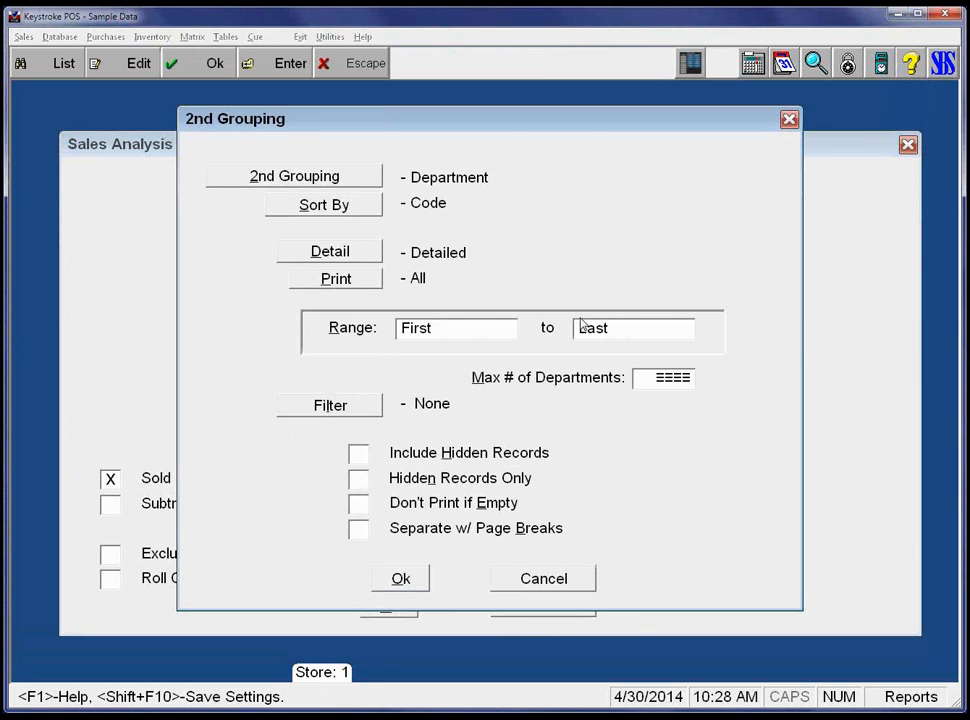
key(Up)
key(Up)
key(Up)
key(Up)
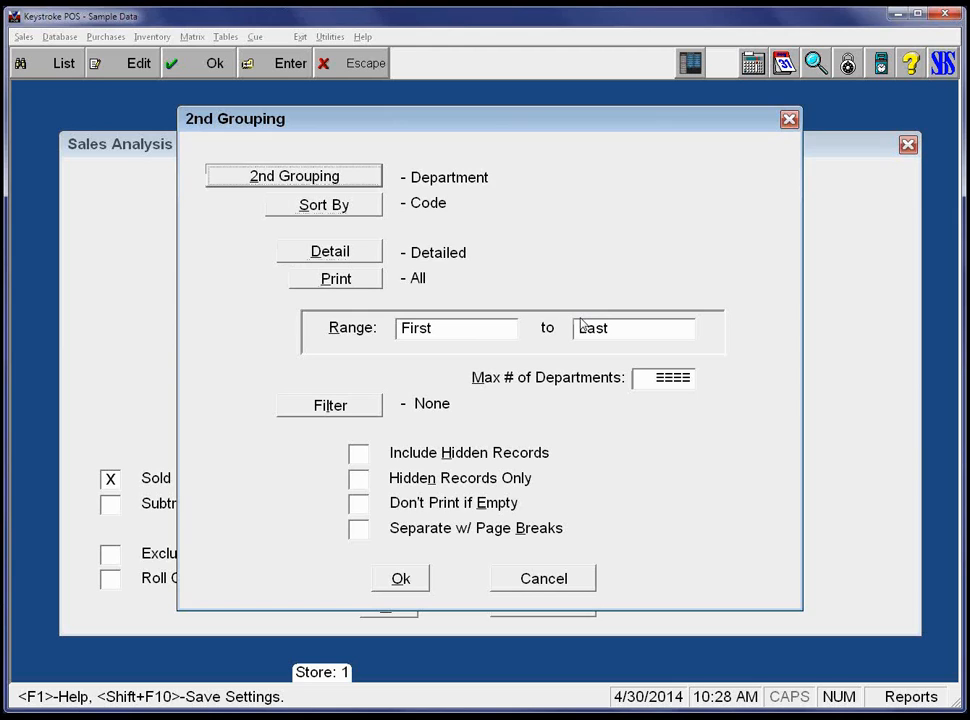
key(Return)
key(Return)
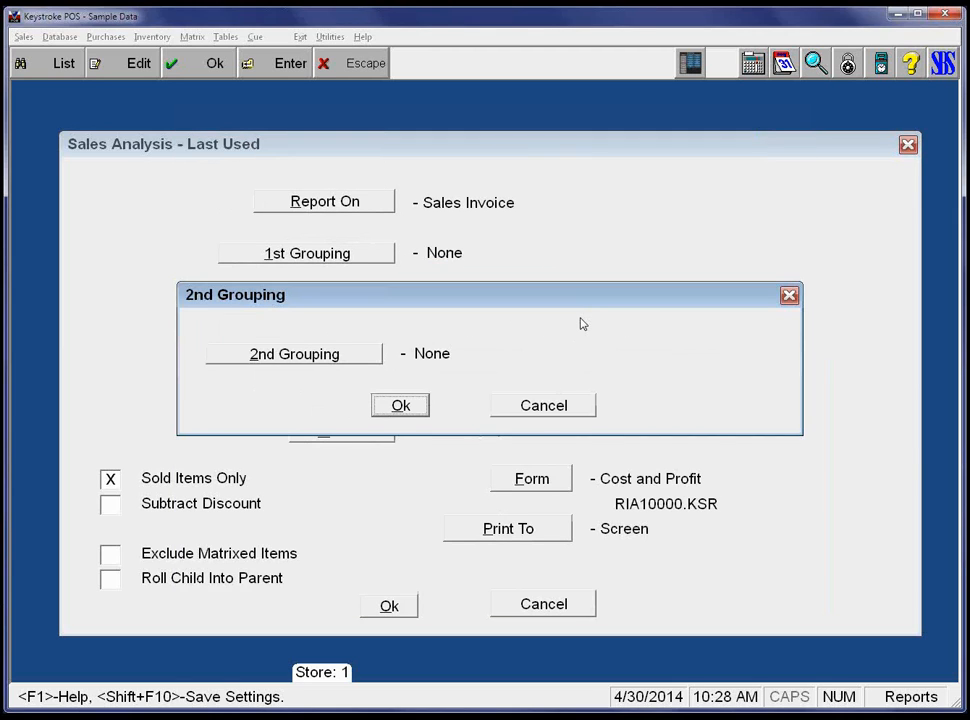
key(Return)
key(Down)
key(Down)
key(Down)
key(Down)
key(Down)
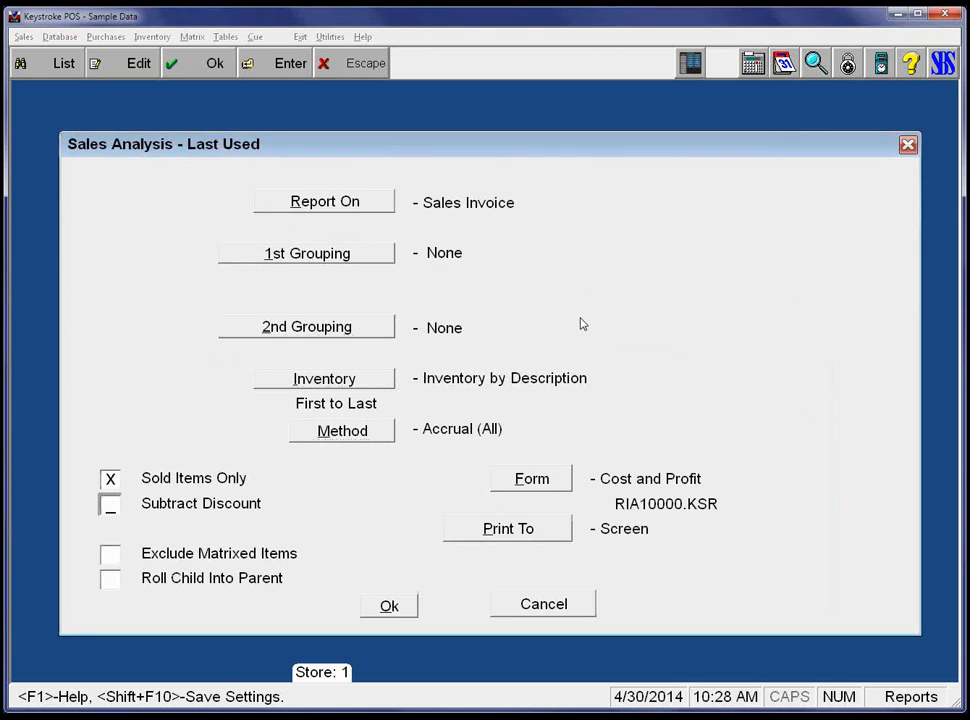
key(Down)
key(Down)
key(Down)
key(Down)
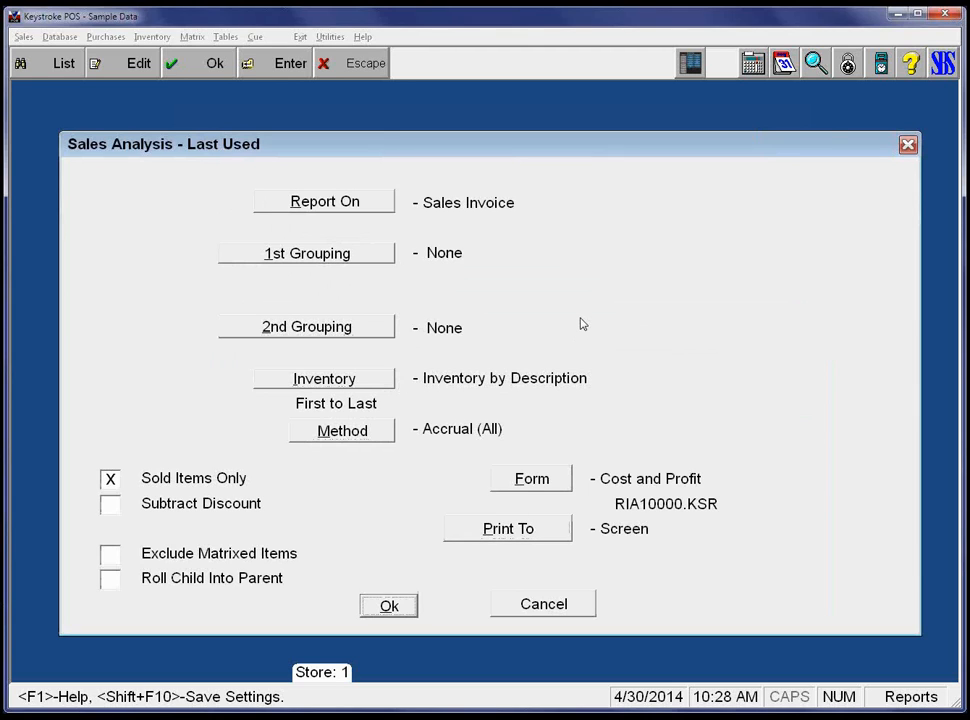
key(Return)
key(Return)
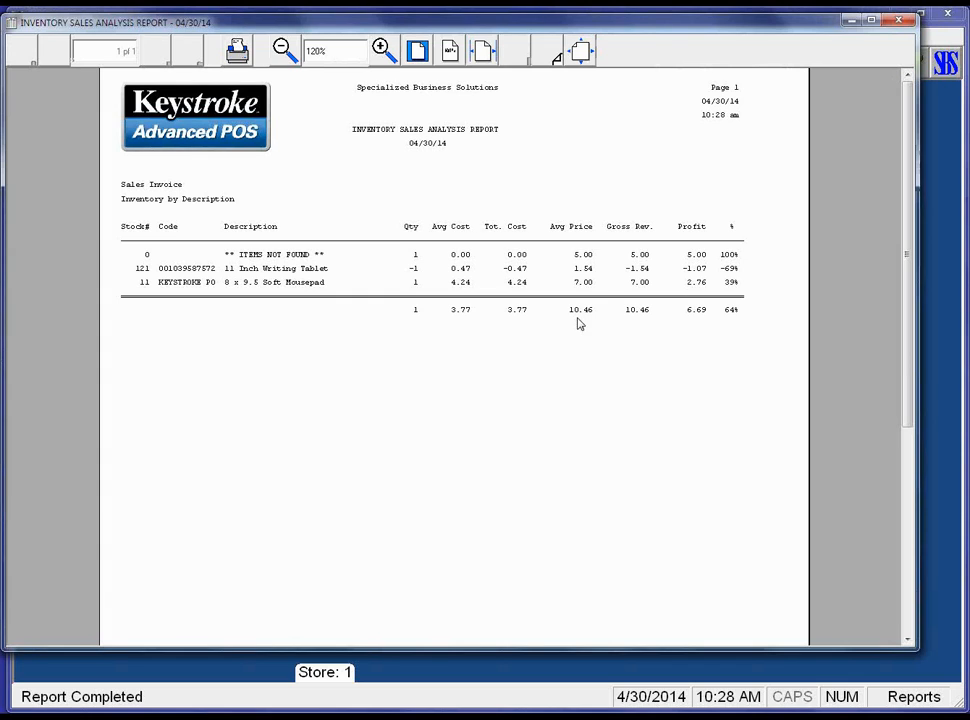
key(Escape)
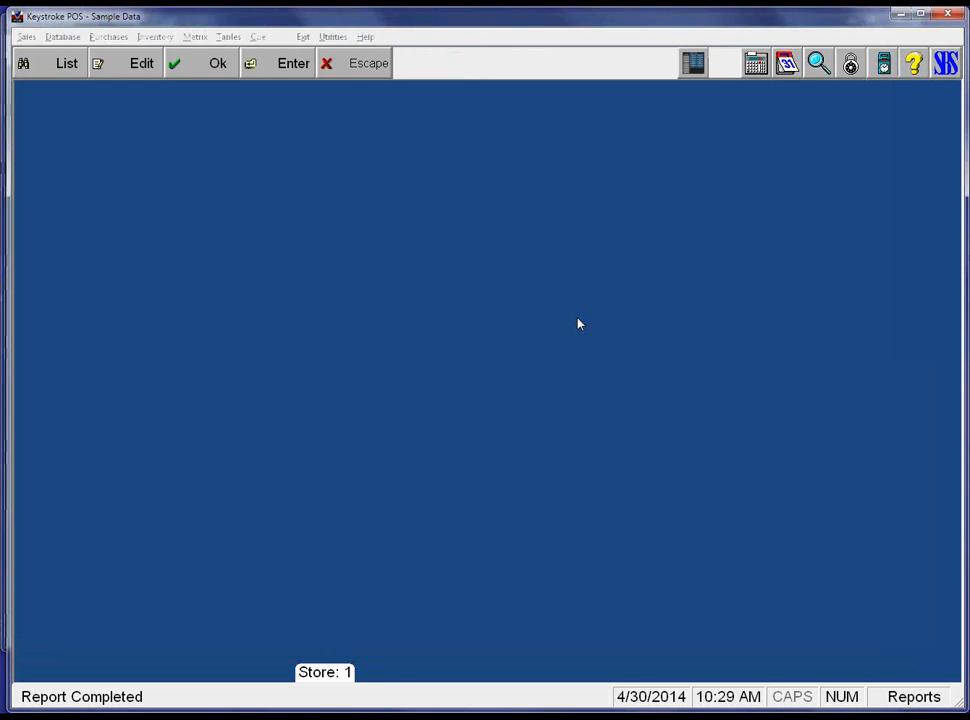
Open the Line Item Mark-downs report settings under Inventory > Exceptions, keeping its default form.
key(alt+i)
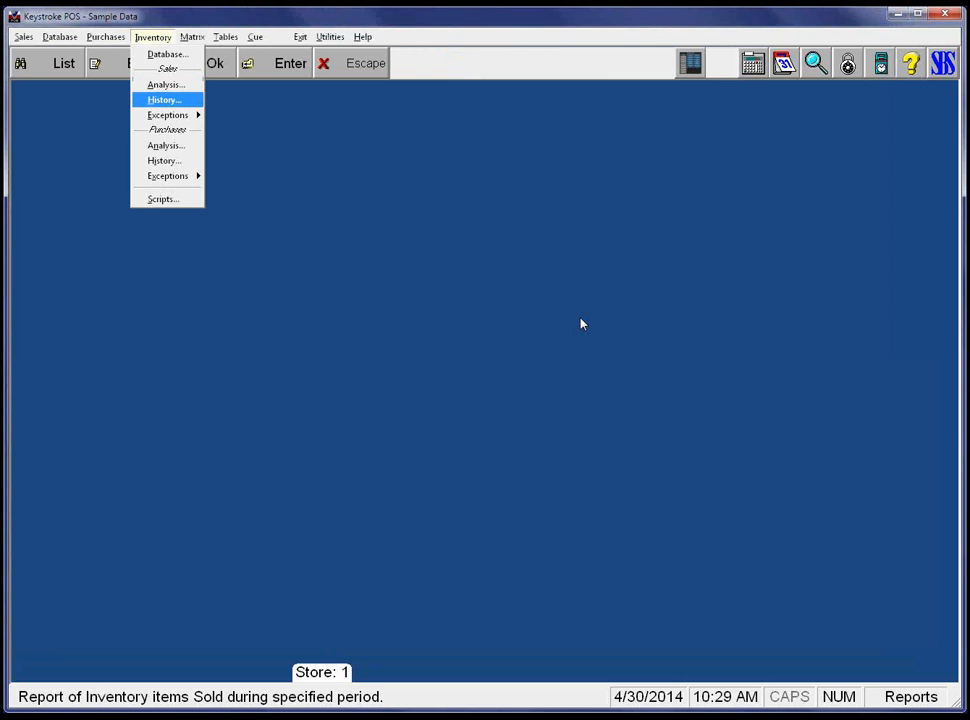
key(Down)
key(Right)
key(Down)
key(Down)
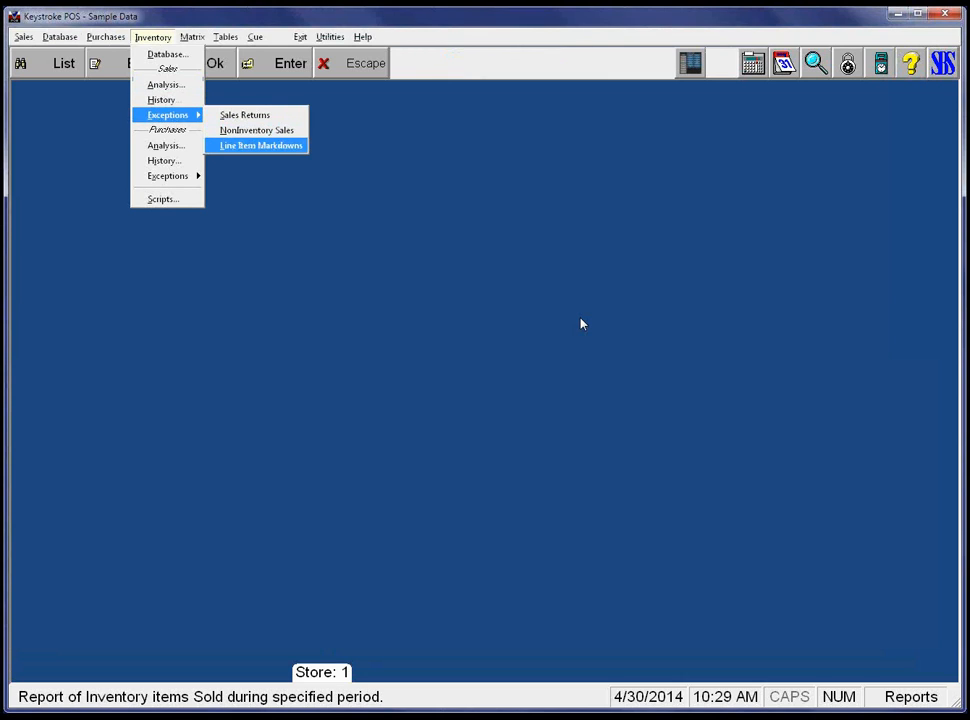
key(Return)
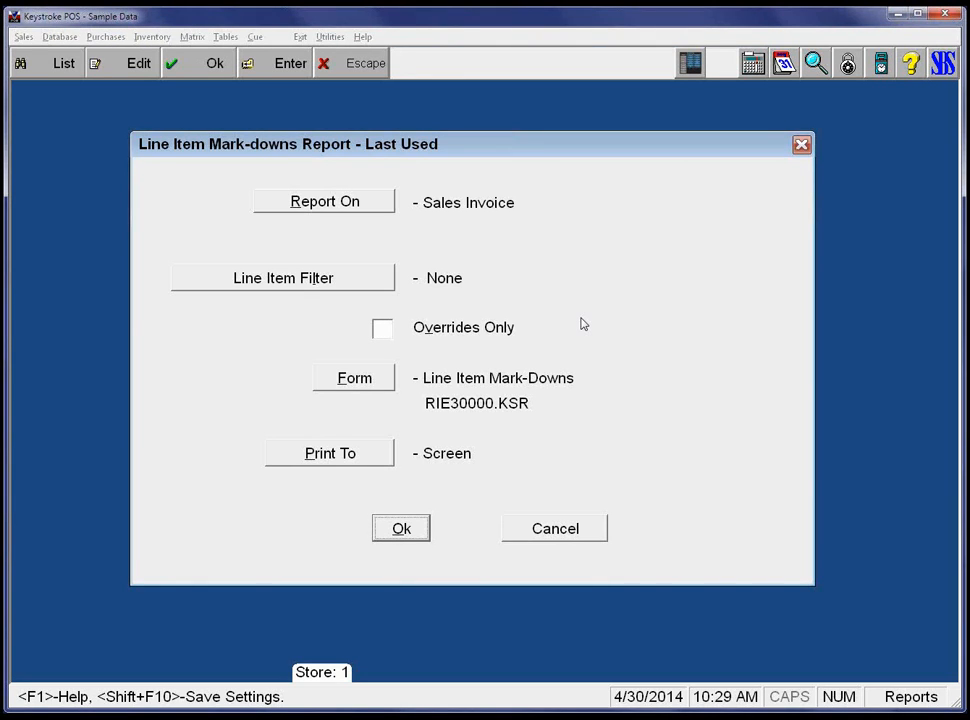
key(alt+f)
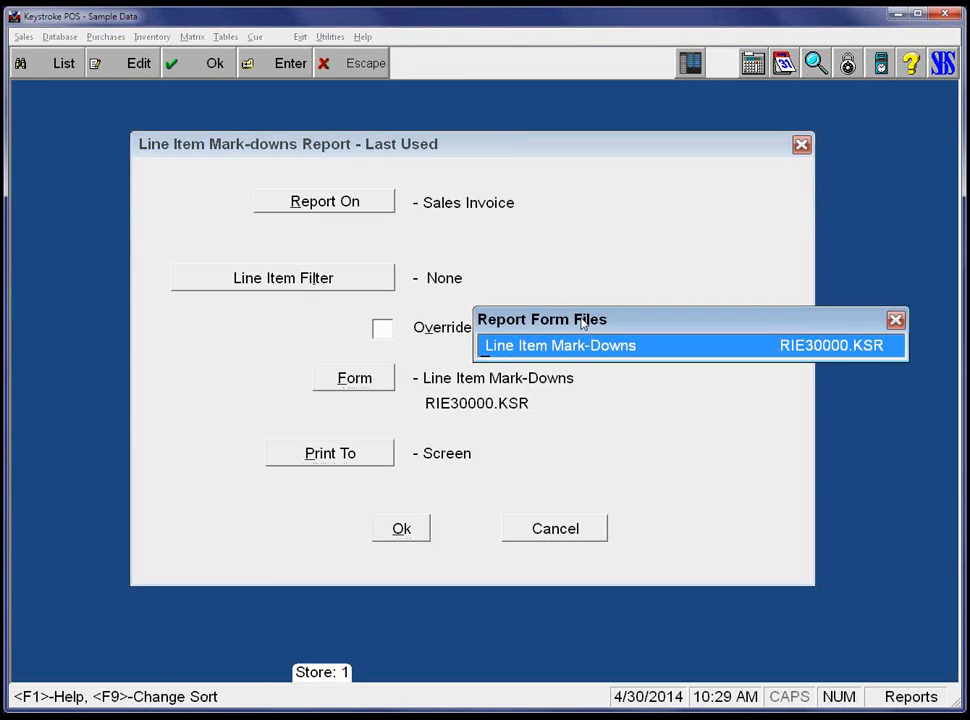
key(Return)
key(Tab)
Generate the 04/30/14 report, which shows the Soft Mousepad marked down 1.00, then close the preview.
key(Return)
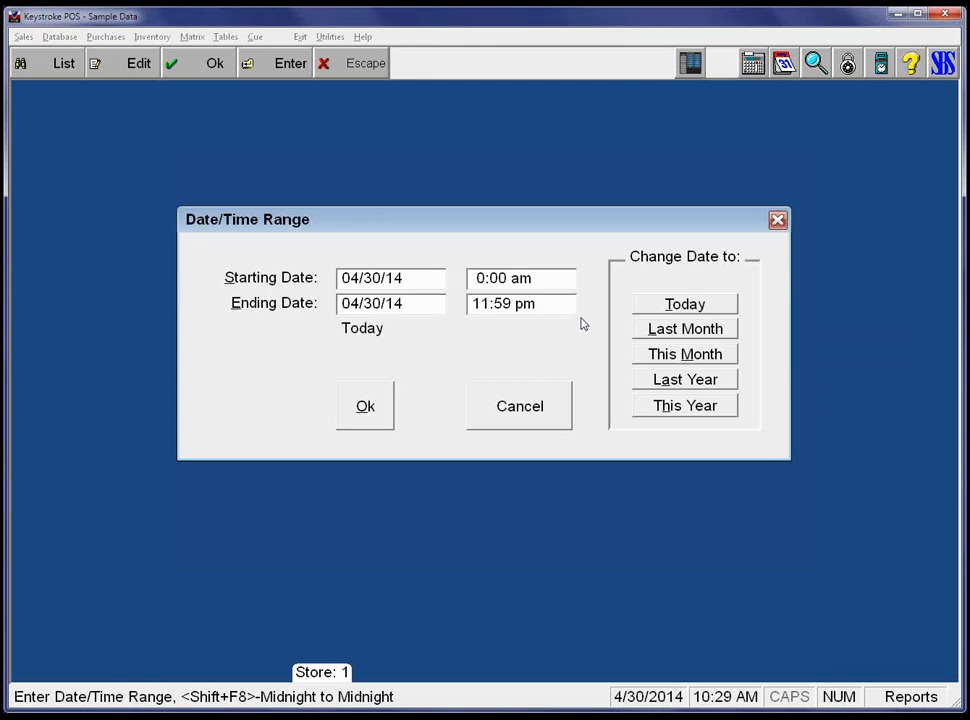
key(Tab)
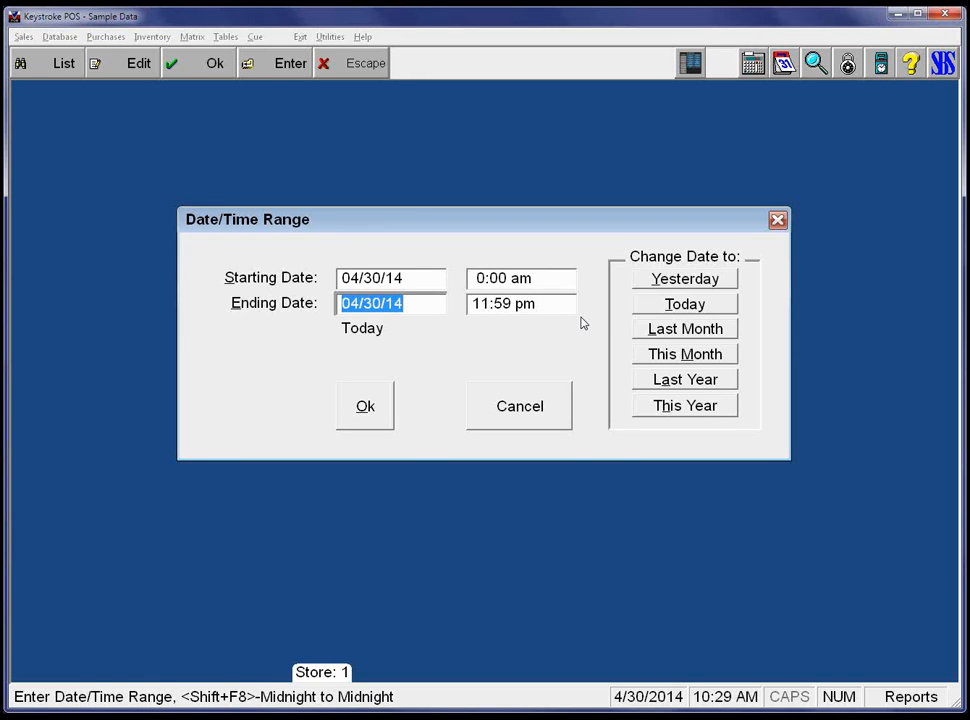
key(Tab)
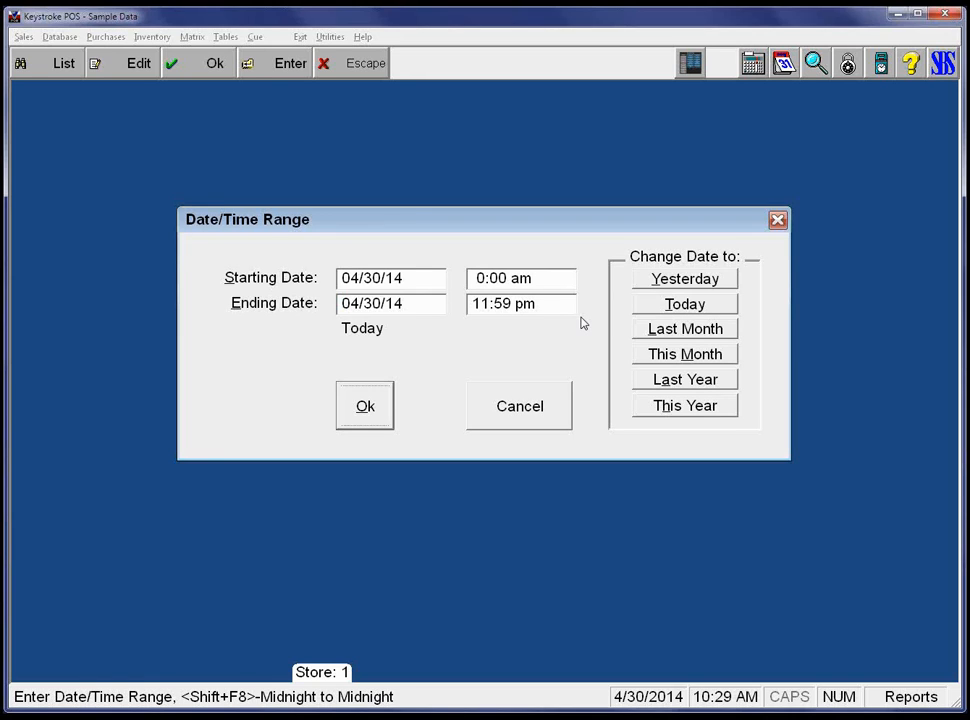
key(Return)
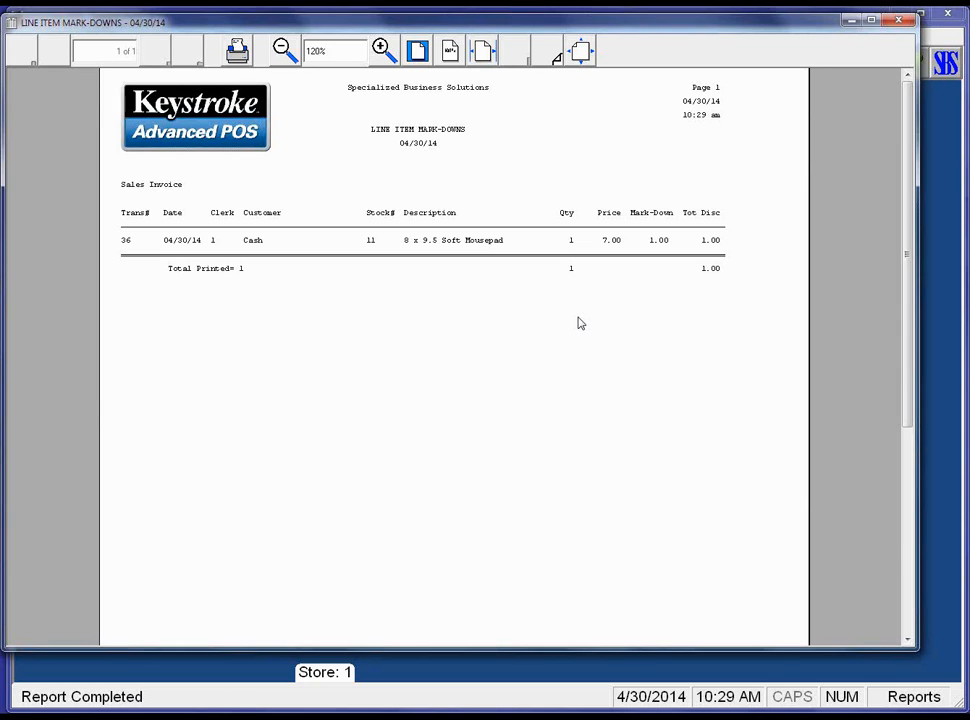
key(Escape)
Reopen the Line Item Mark-downs settings, cancel them unchanged, and move to the purchase exception reports.
key(alt+i)
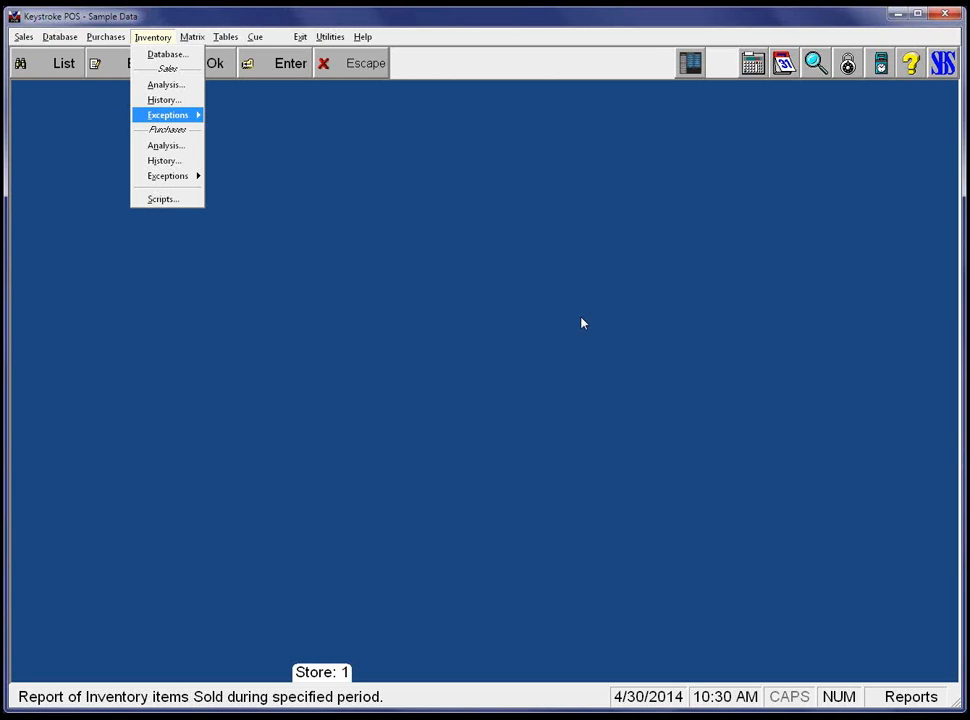
key(Right)
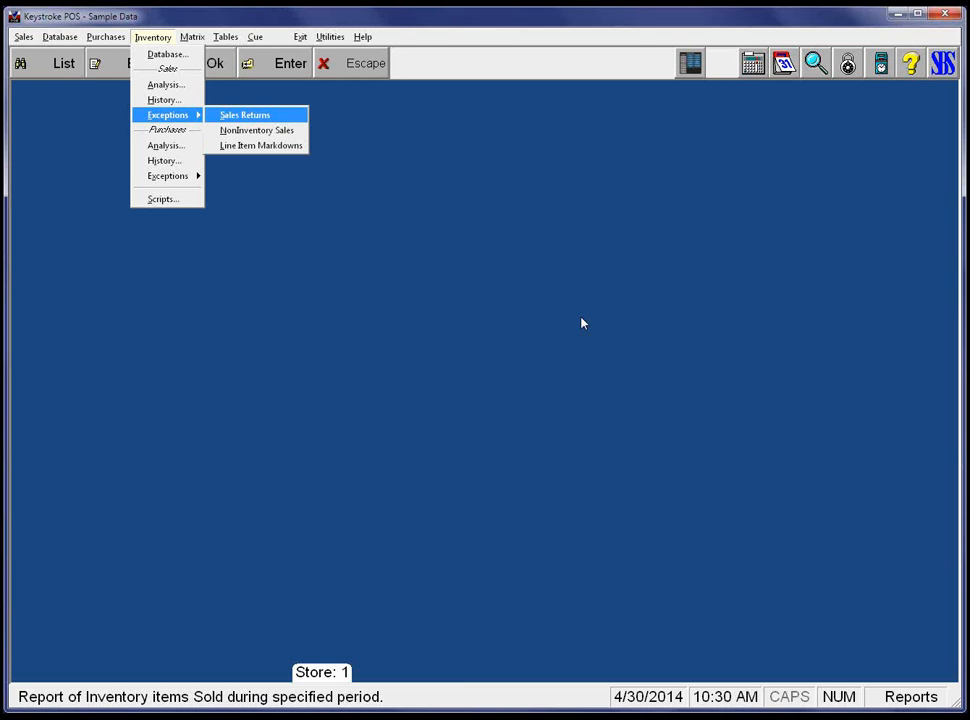
key(Down)
key(Down)
key(Return)
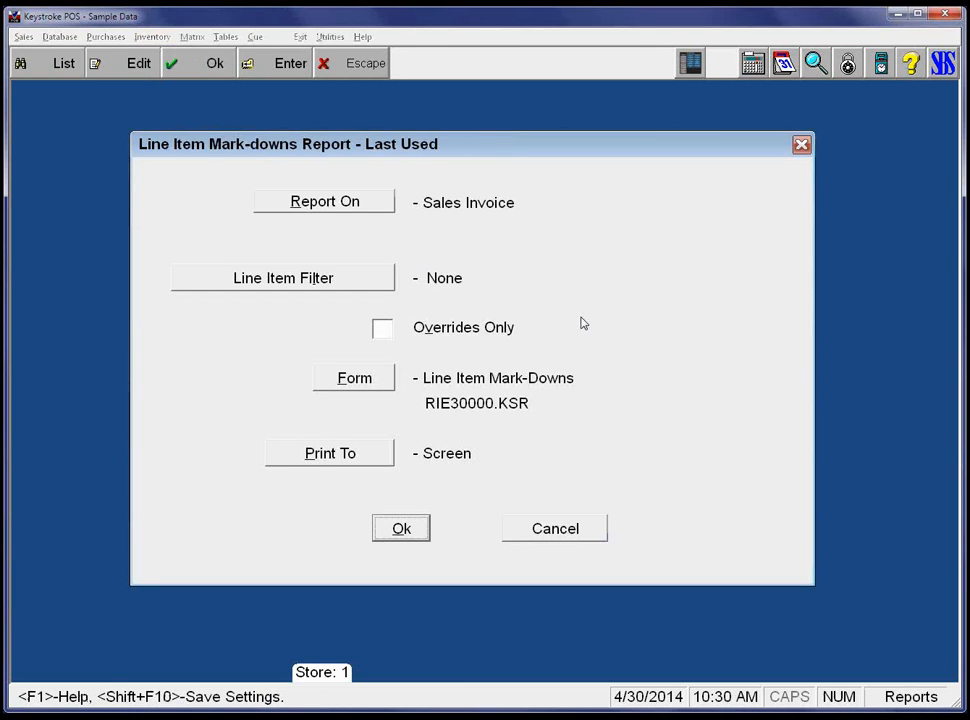
key(Tab)
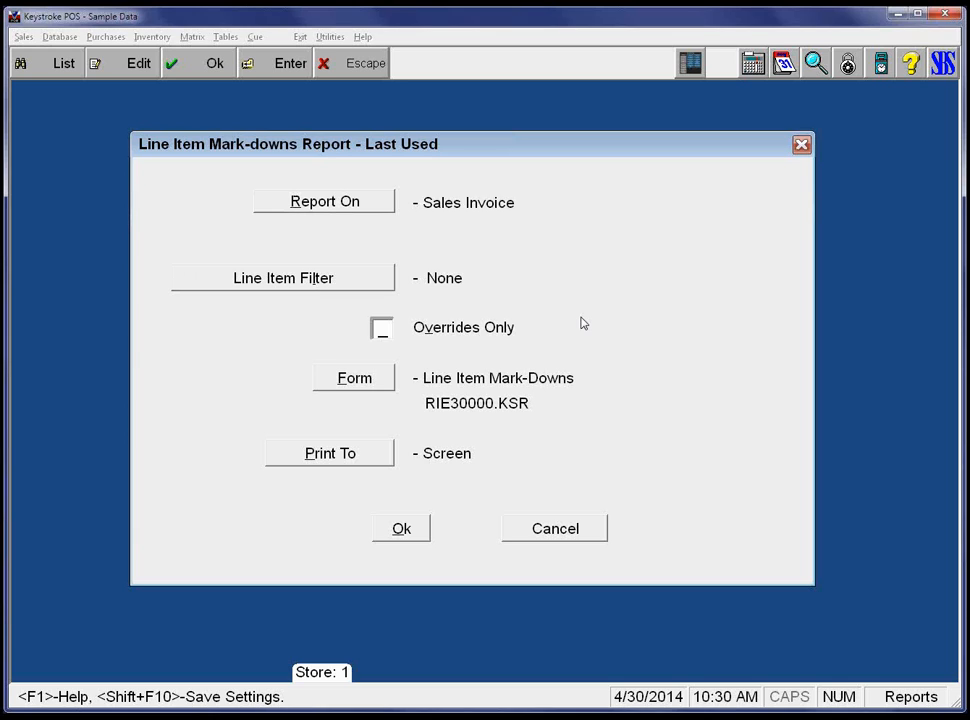
key(Escape)
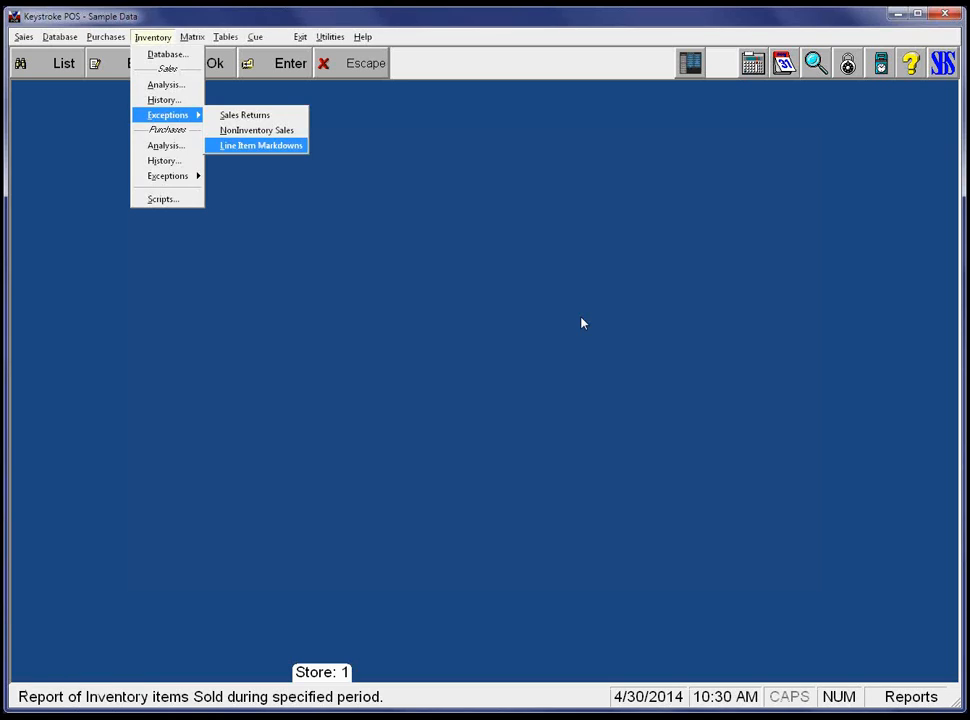
key(Left)
key(Down)
key(Down)
key(Down)
key(Right)
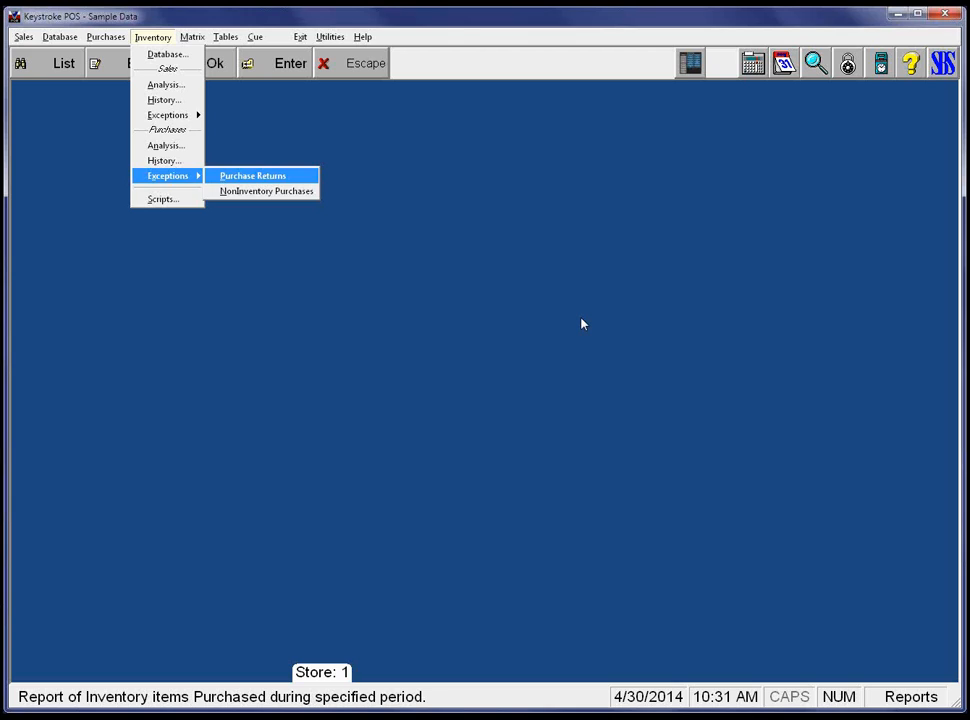
key(Escape)
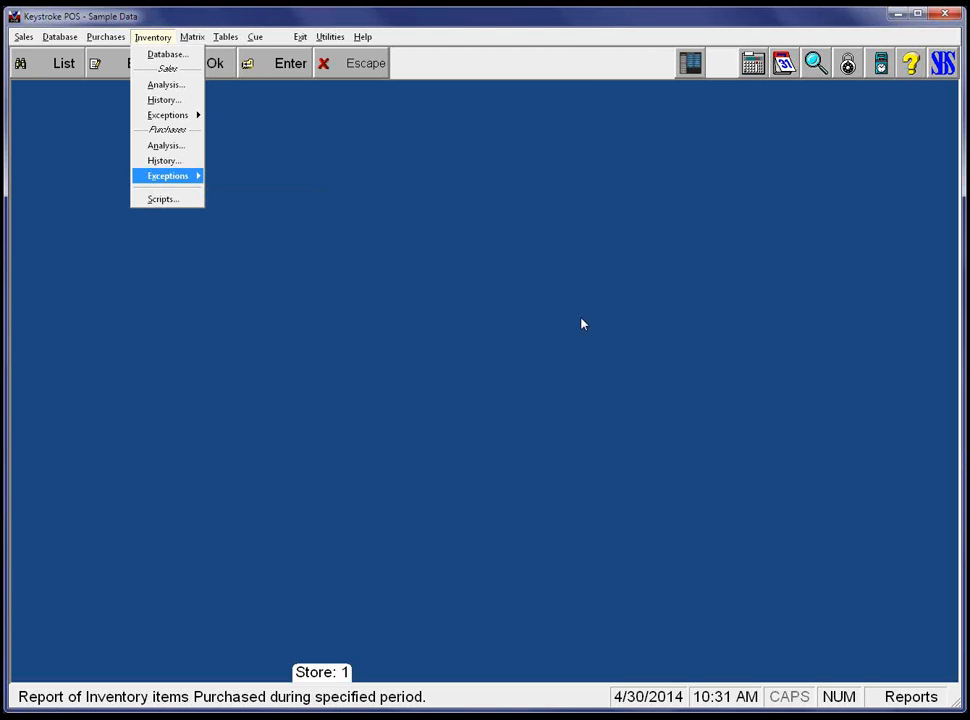
key(Down)
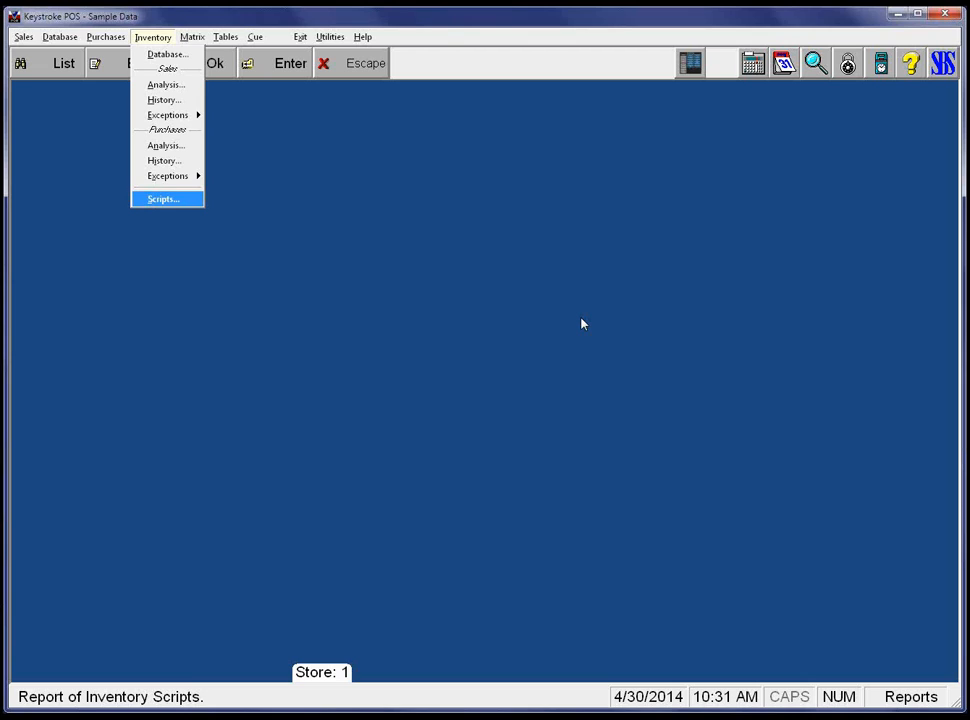
Turn on Don't Print if Empty for Scripted Items and preview the Script Report, which totals 10 scripts.
key(Return)
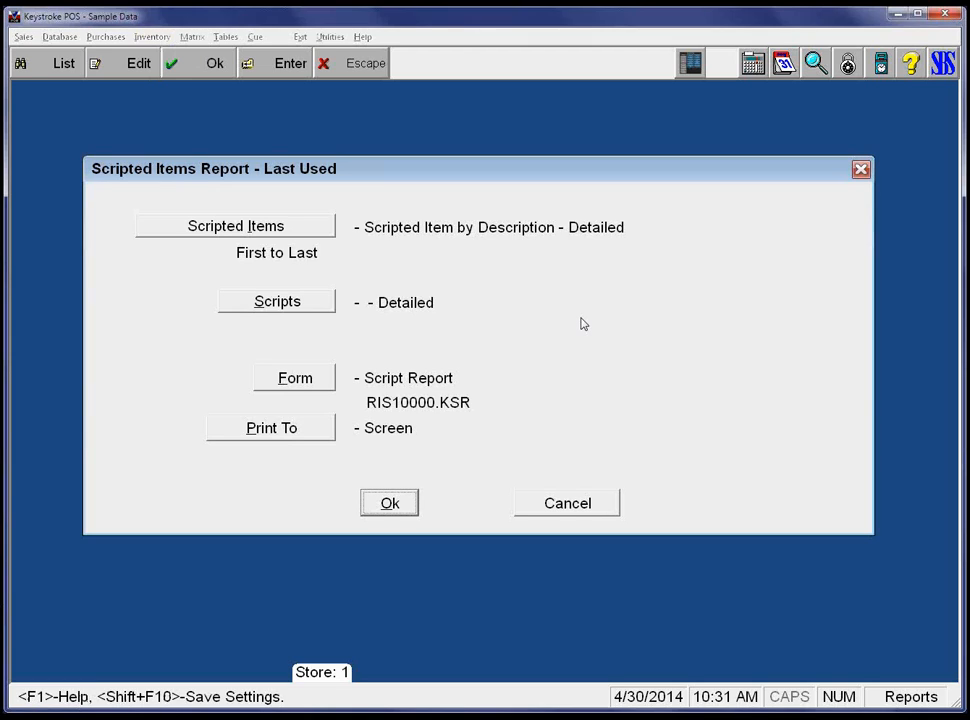
key(Tab)
key(Tab)
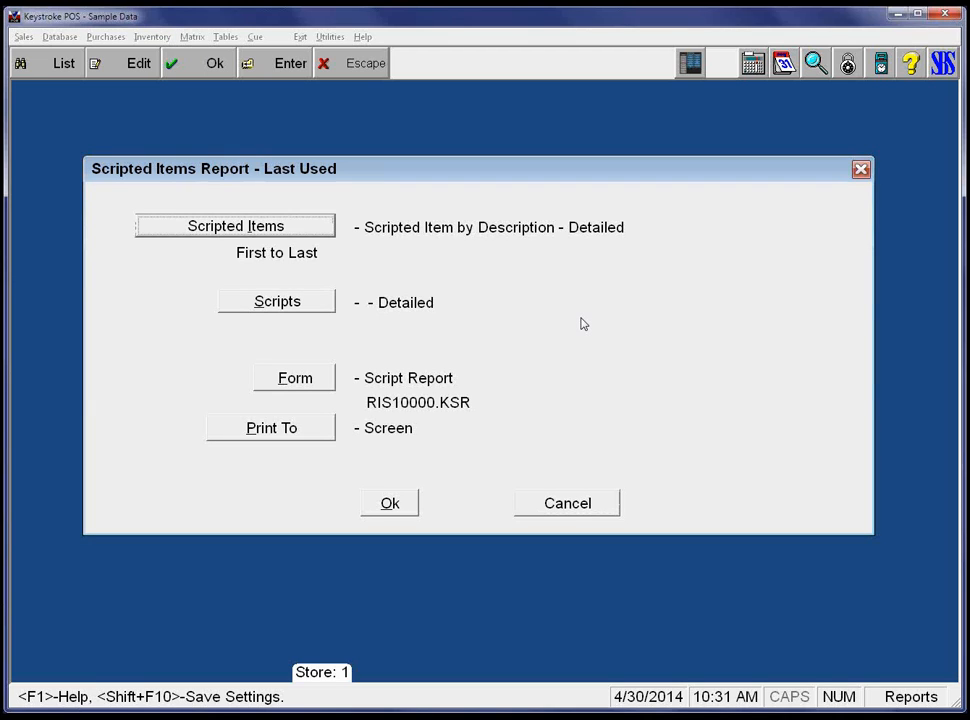
key(Return)
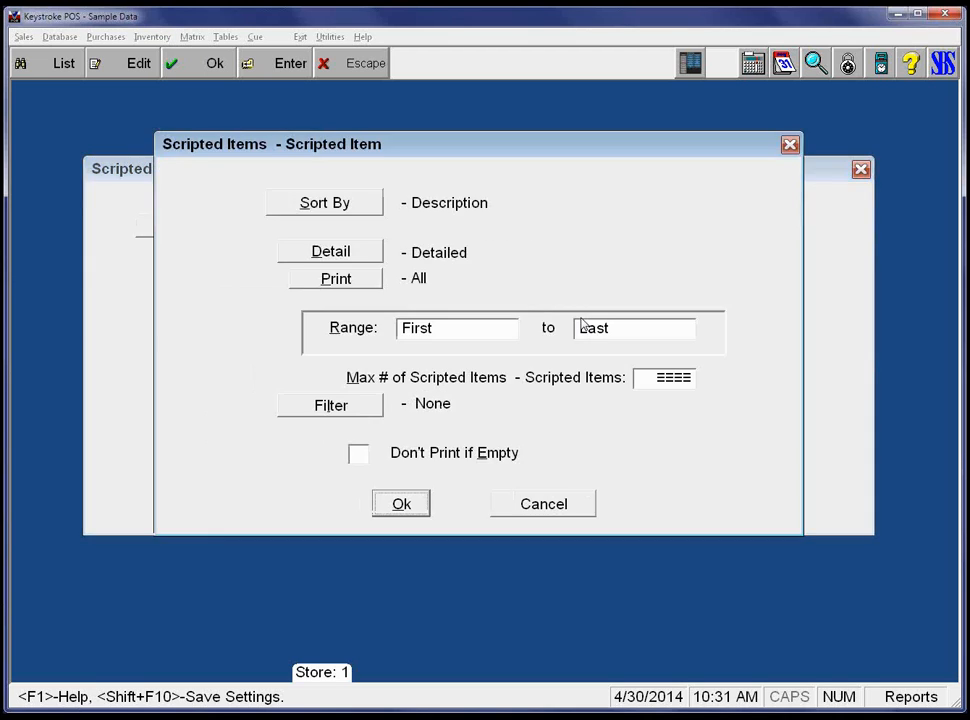
key(shift+Tab)
key(space)
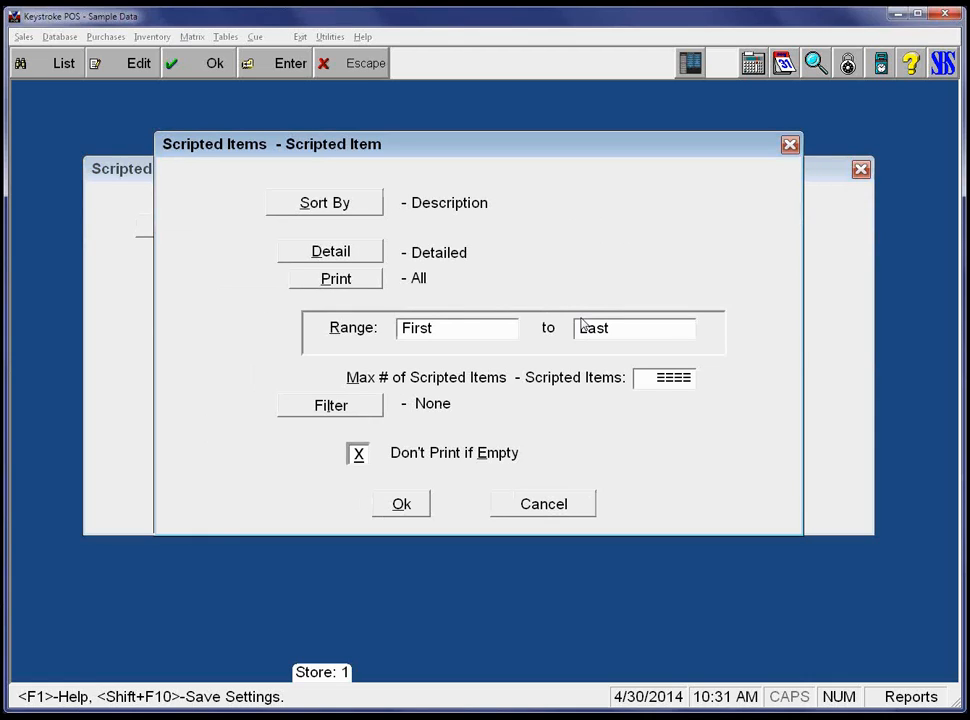
key(Tab)
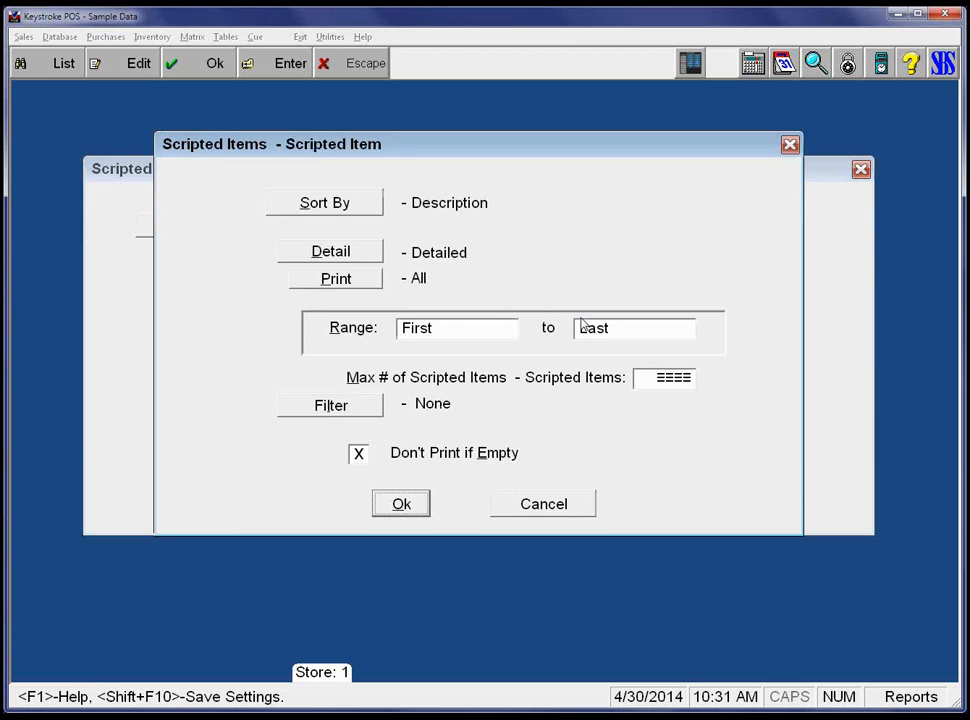
key(Return)
key(Tab)
key(Tab)
key(Tab)
key(Return)
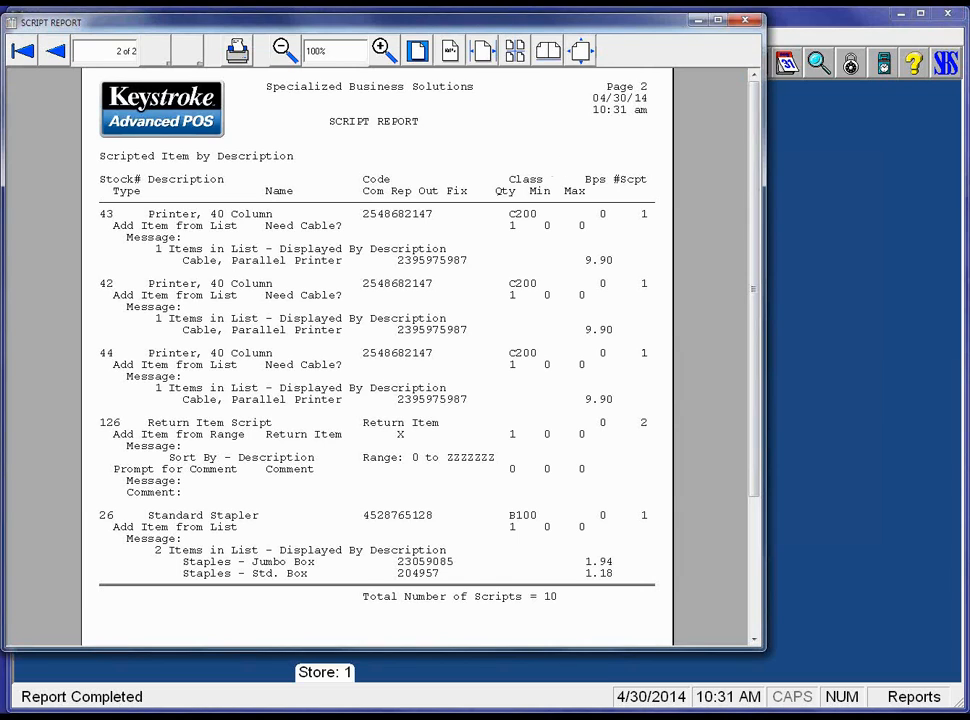
Return to page 1 of the Script Report and close it, then maximize Keystroke and activate the Inventory menu.
click(16, 44)
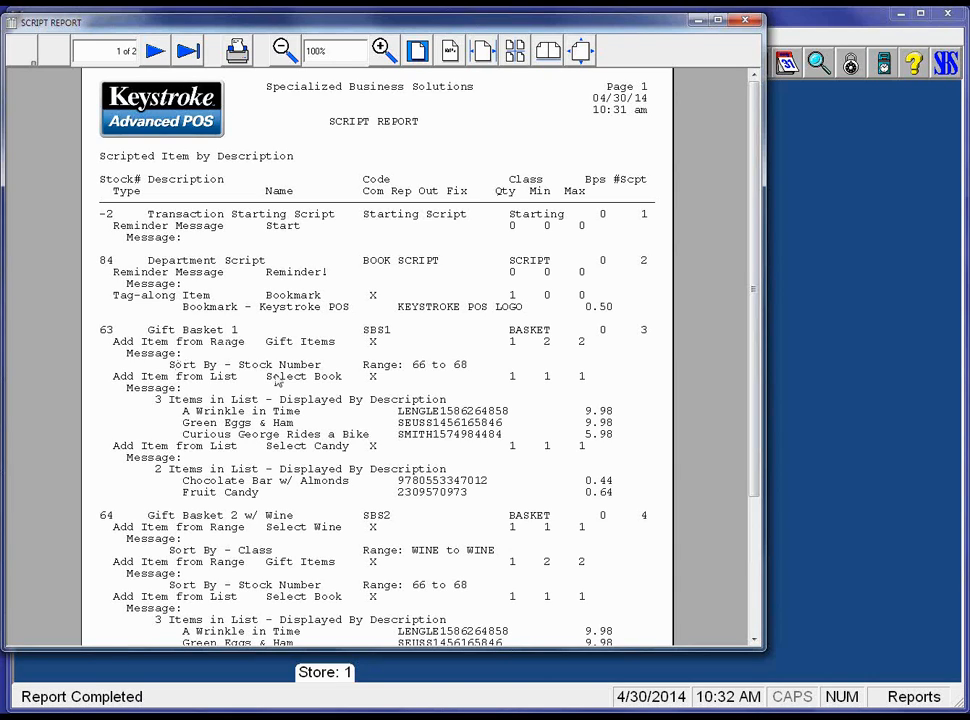
key(Escape)
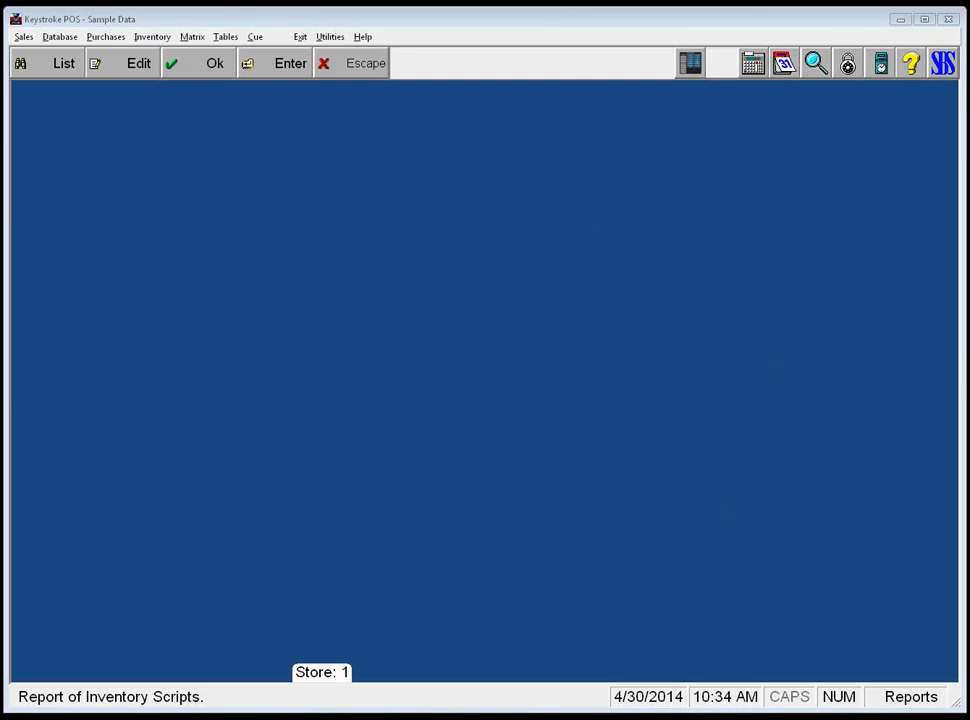
double_click(829, 17)
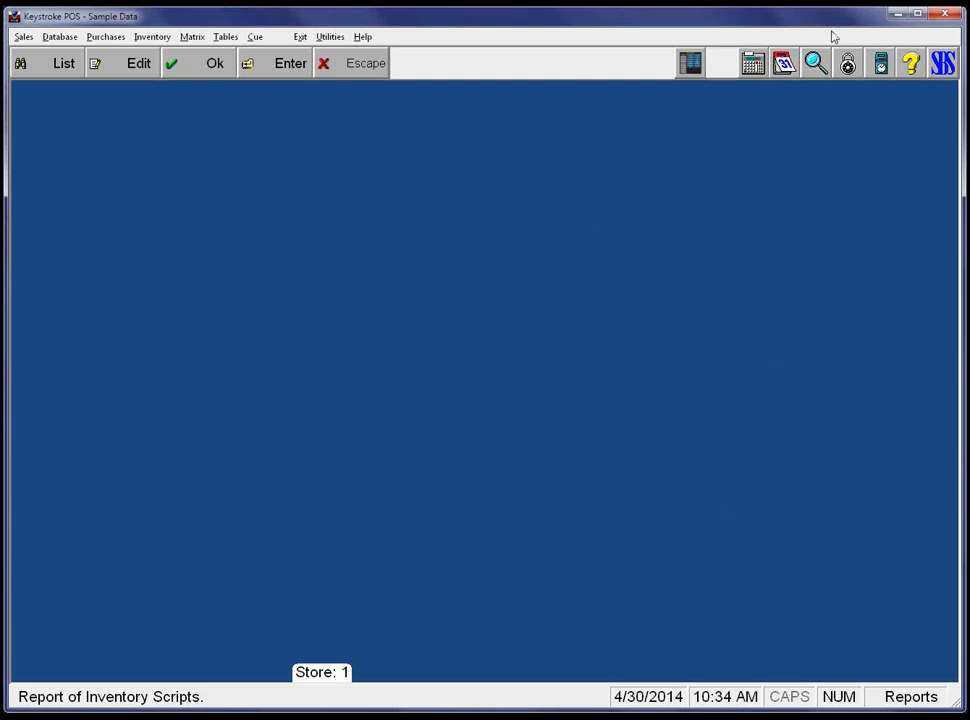
key(alt+i)
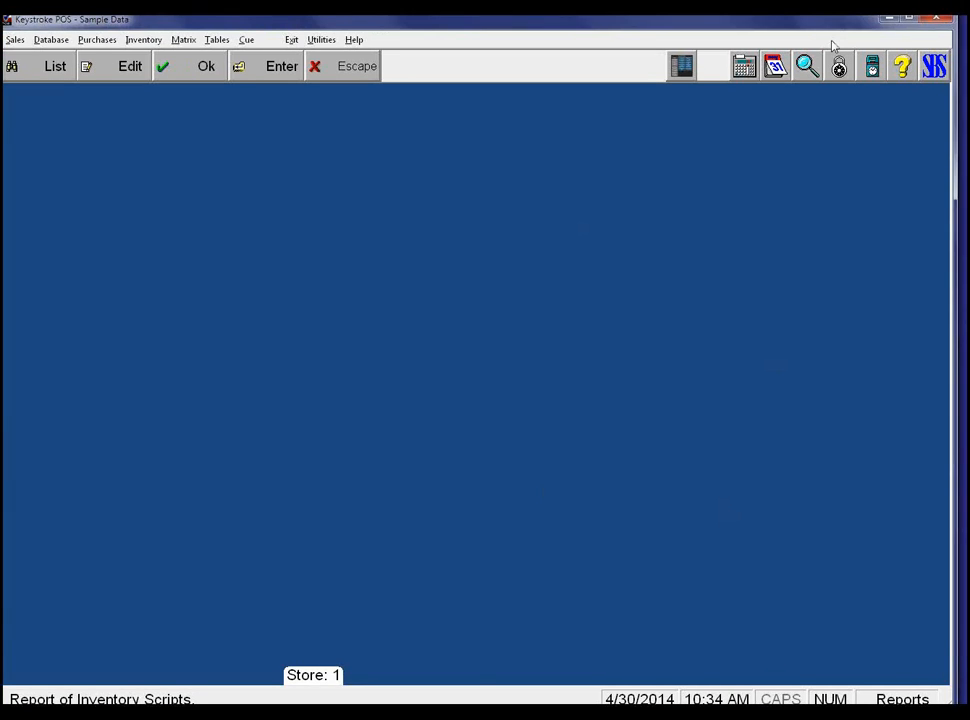